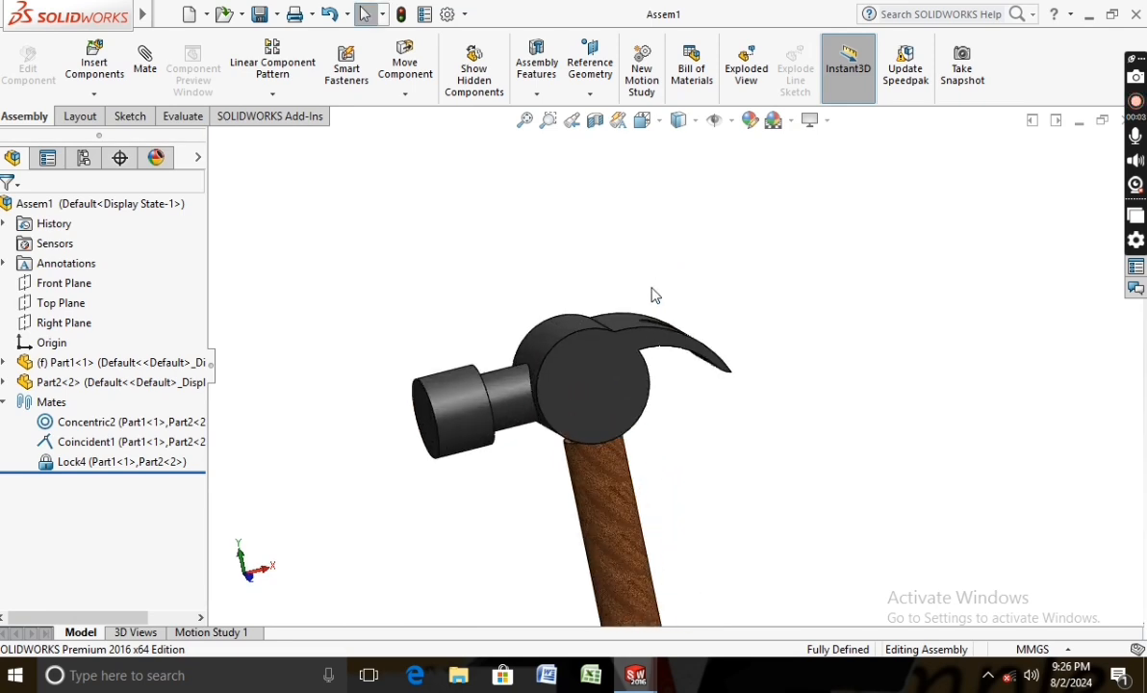
Switch from the hammer assembly to the empty part document Part3
{"action": "left_click_drag", "start_coordinate": [618, 440], "coordinate": [539, 488]}
{"action": "scroll", "coordinate": [578, 468], "scroll_direction": "up", "scroll_amount": 4}
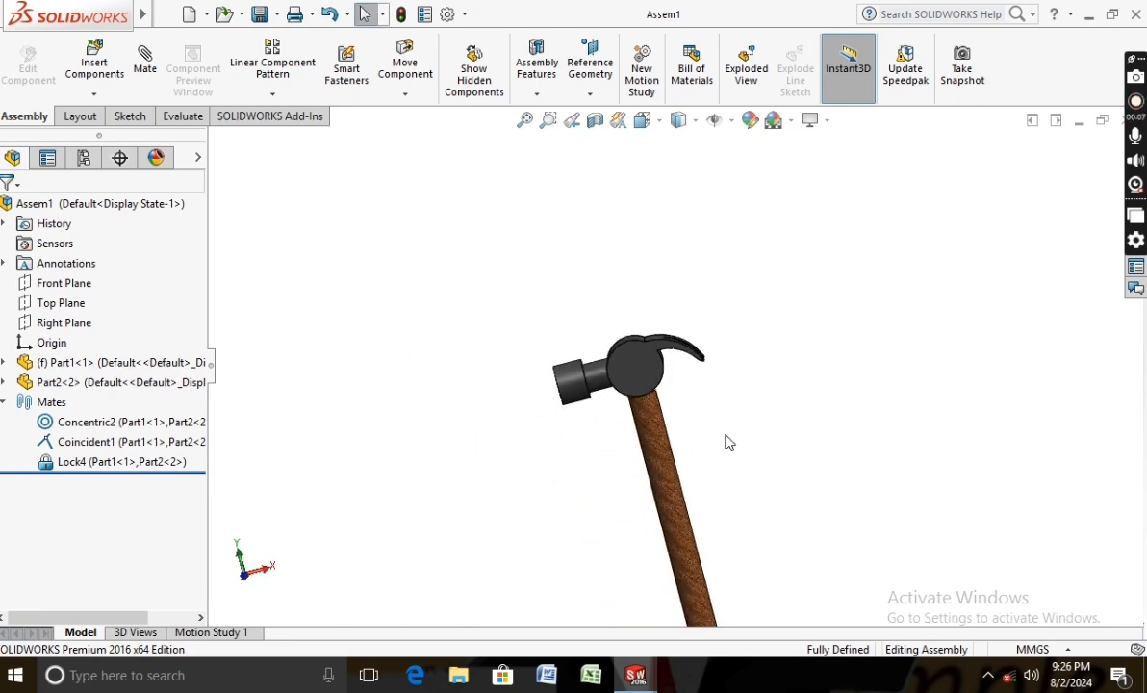
{"action": "mouse_move", "coordinate": [728, 441]}
{"action": "left_mouse_down"}
{"action": "mouse_move", "coordinate": [740, 455]}
{"action": "mouse_move", "coordinate": [747, 442]}
{"action": "left_mouse_up"}
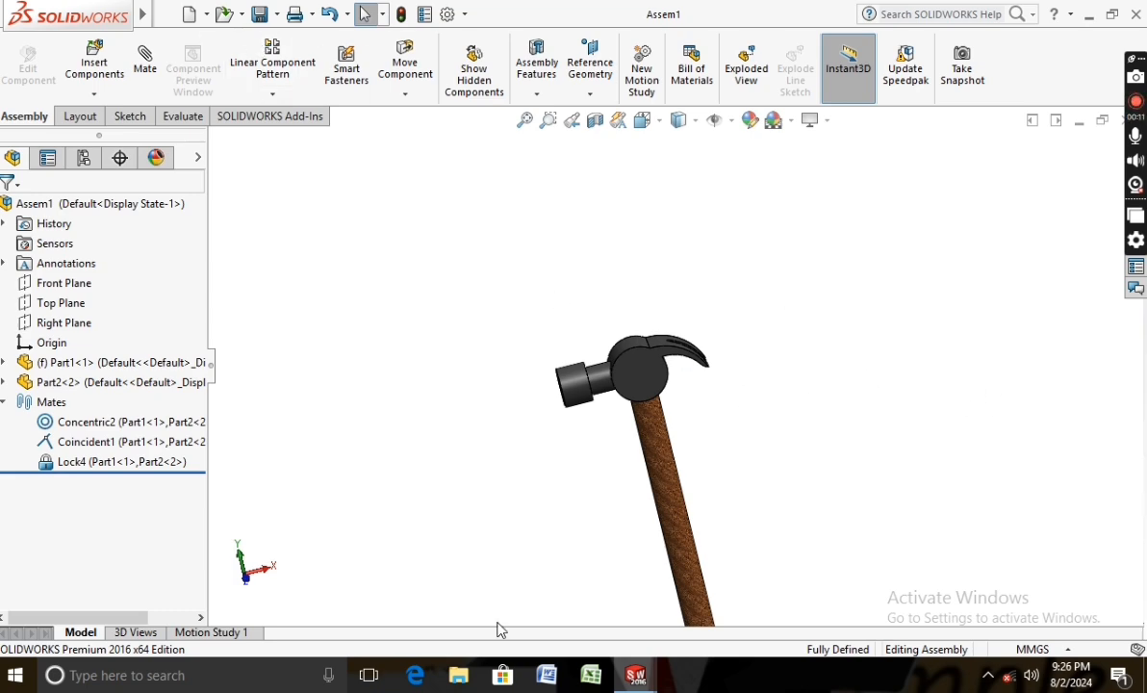
{"action": "mouse_move", "coordinate": [650, 685]}
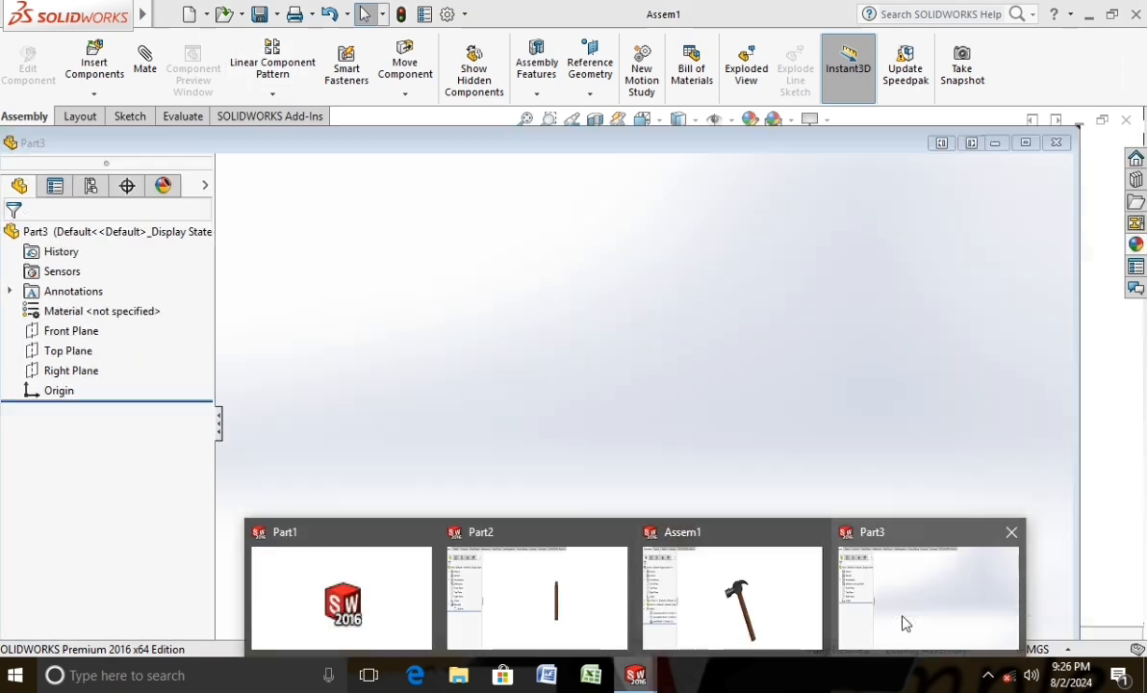
{"action": "left_click", "coordinate": [902, 623]}
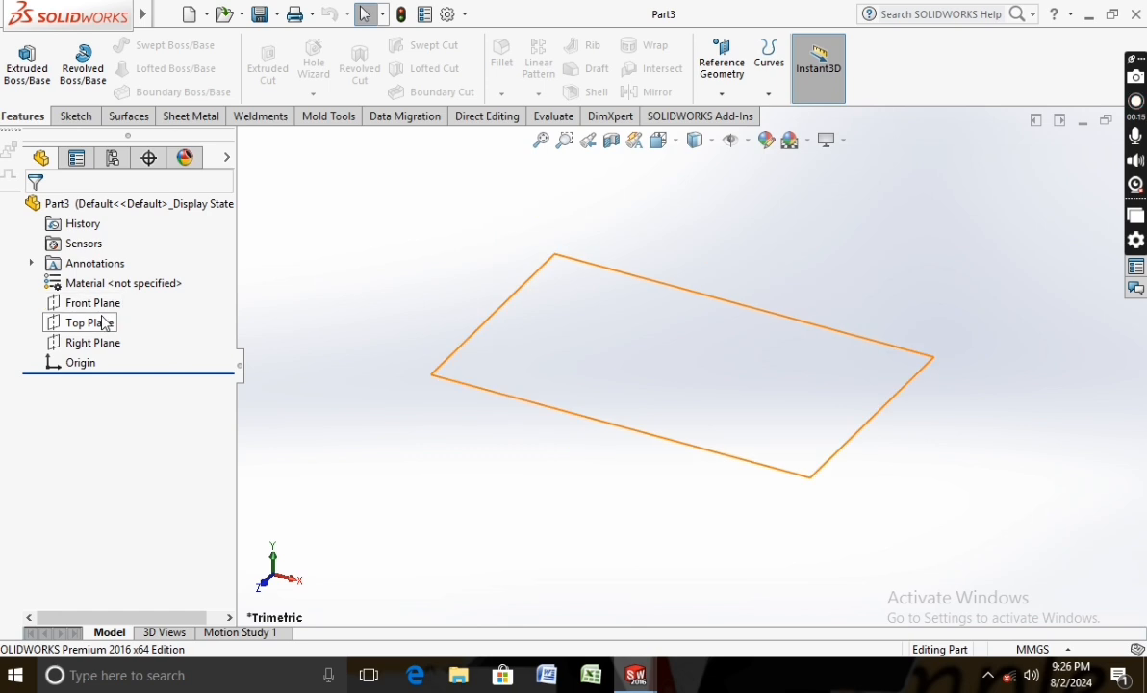
Sketch a circle about 70 mm in diameter on the Front Plane, centred on the origin
{"action": "right_click", "coordinate": [90, 303]}
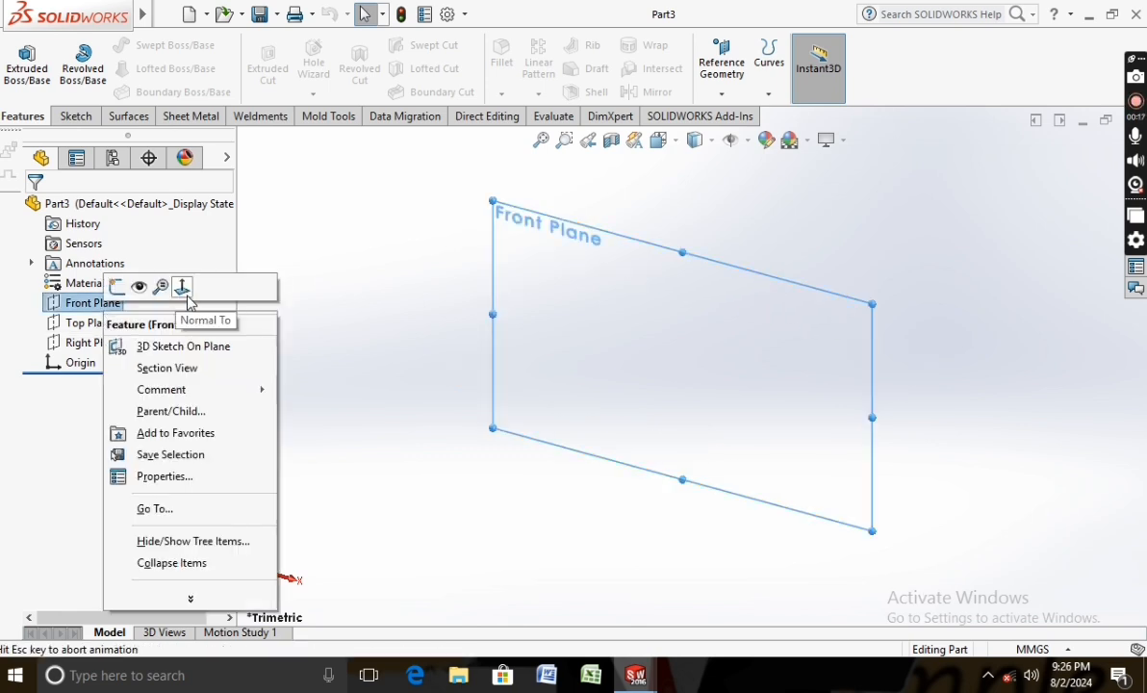
{"action": "left_click", "coordinate": [182, 284]}
{"action": "left_click", "coordinate": [75, 116]}
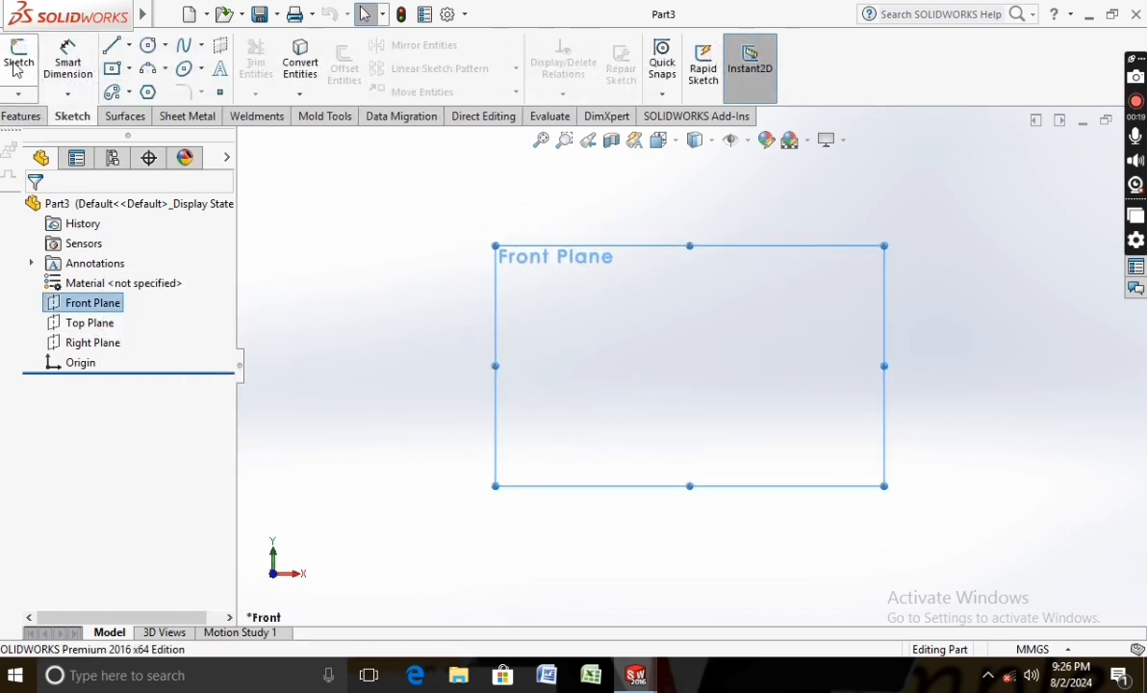
{"action": "left_click", "coordinate": [19, 63]}
{"action": "left_click", "coordinate": [146, 45]}
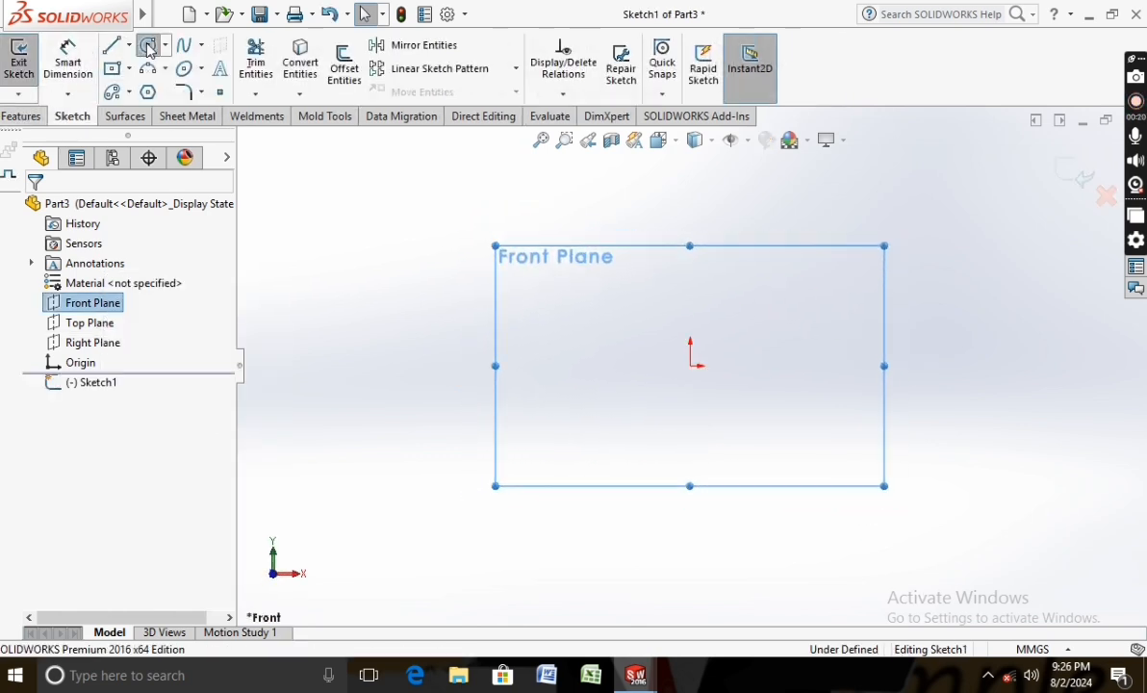
{"action": "left_click", "coordinate": [690, 366]}
{"action": "left_click", "coordinate": [739, 317]}
Dimension the circle's diameter at 50 mm
{"action": "left_click", "coordinate": [68, 59]}
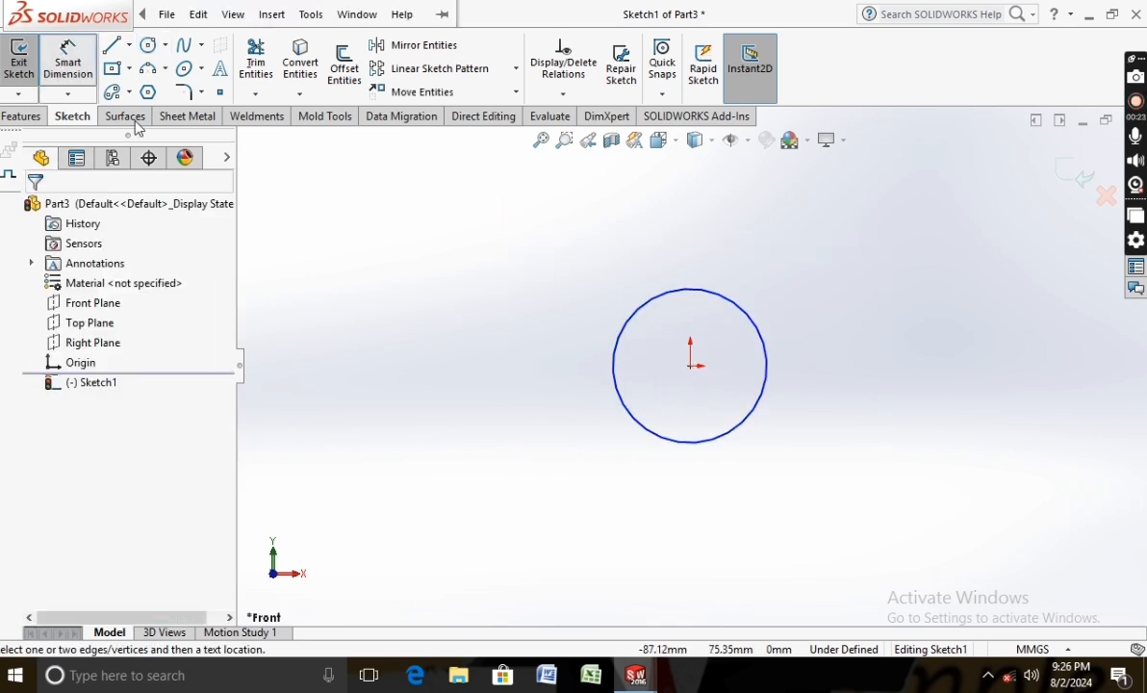
{"action": "left_click", "coordinate": [620, 396]}
{"action": "left_click", "coordinate": [606, 391]}
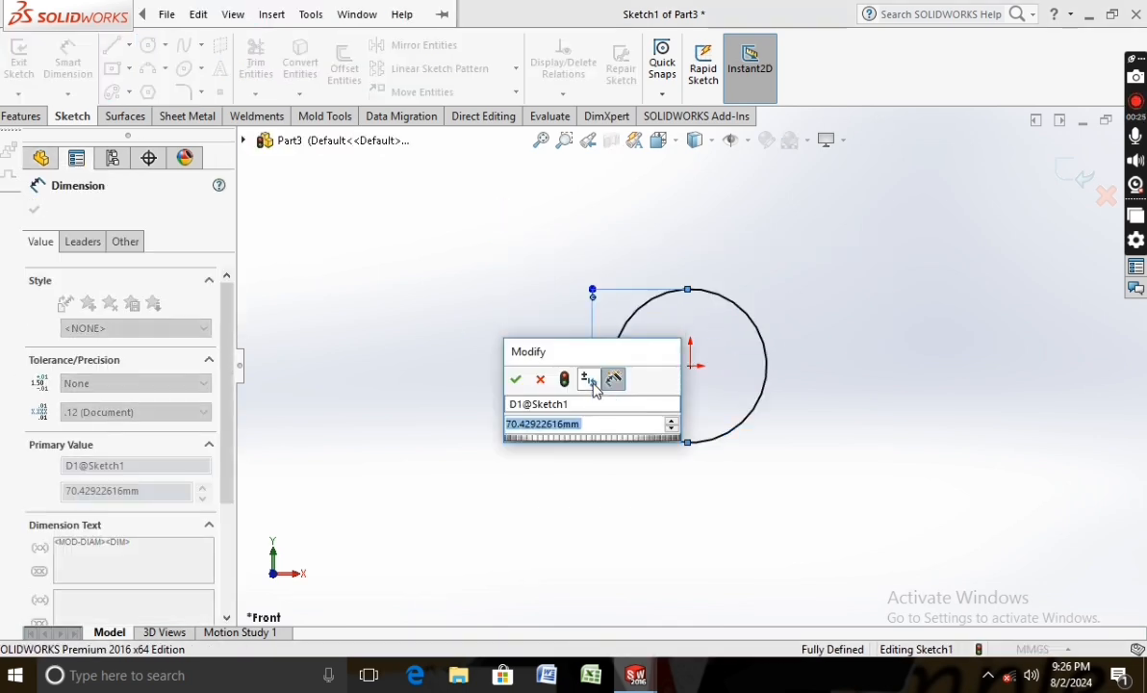
{"action": "type", "text": "50"}
{"action": "key", "text": "Return"}
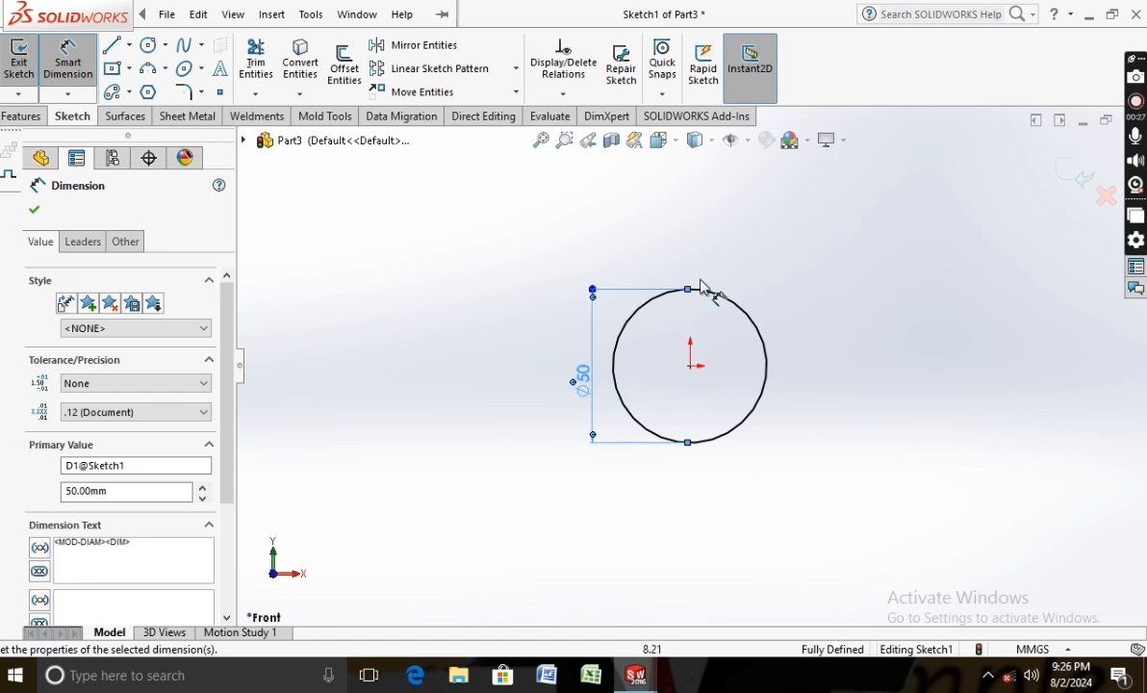
{"action": "left_click", "coordinate": [34, 212]}
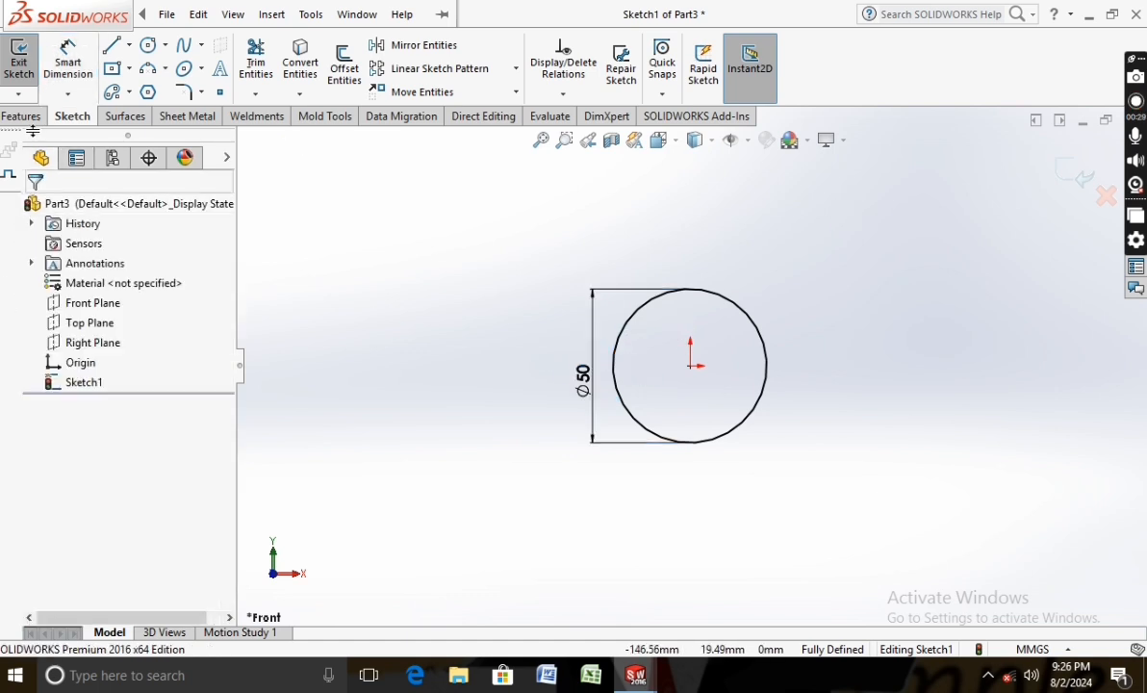
Extrude the 50 mm circle as a boss with the Mid Plane end condition and a depth of 40 mm
{"action": "left_click", "coordinate": [21, 115]}
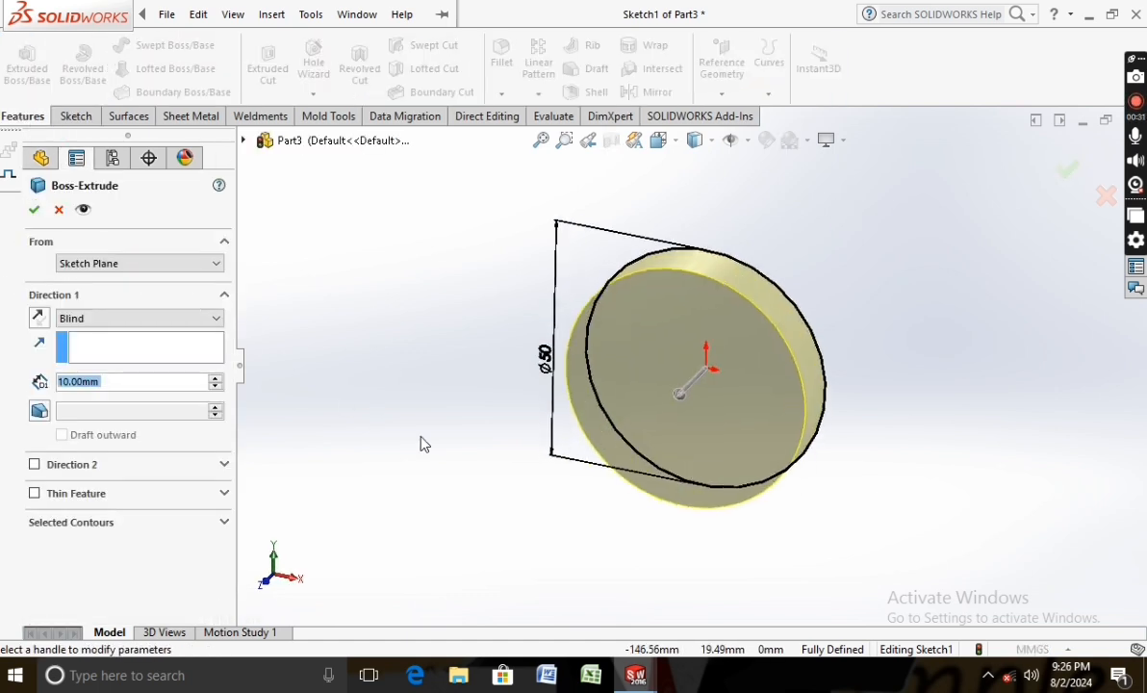
{"action": "left_click", "coordinate": [140, 317]}
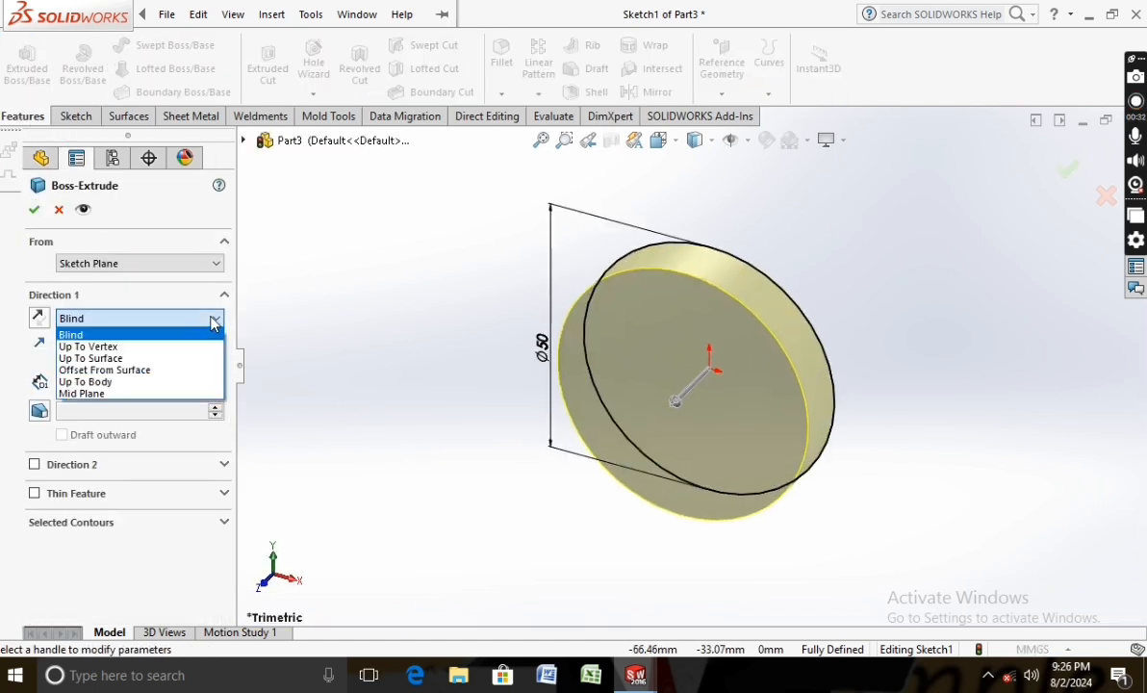
{"action": "left_click", "coordinate": [144, 394]}
{"action": "left_click", "coordinate": [216, 381]}
{"action": "left_click", "coordinate": [217, 380]}
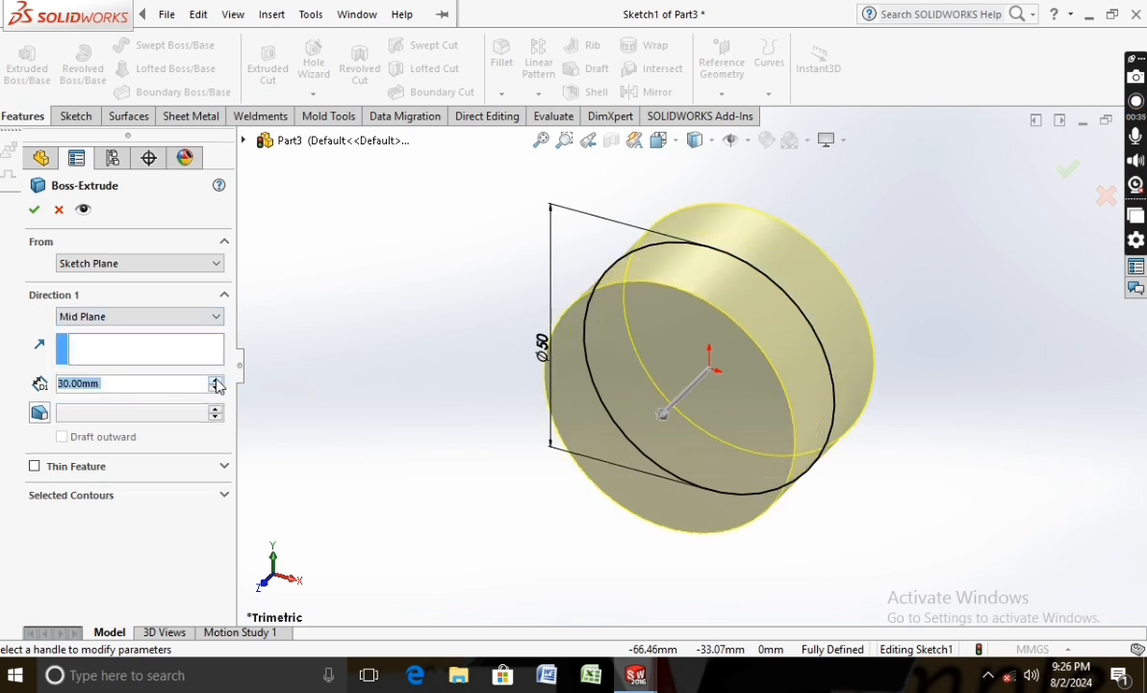
{"action": "left_click", "coordinate": [216, 381]}
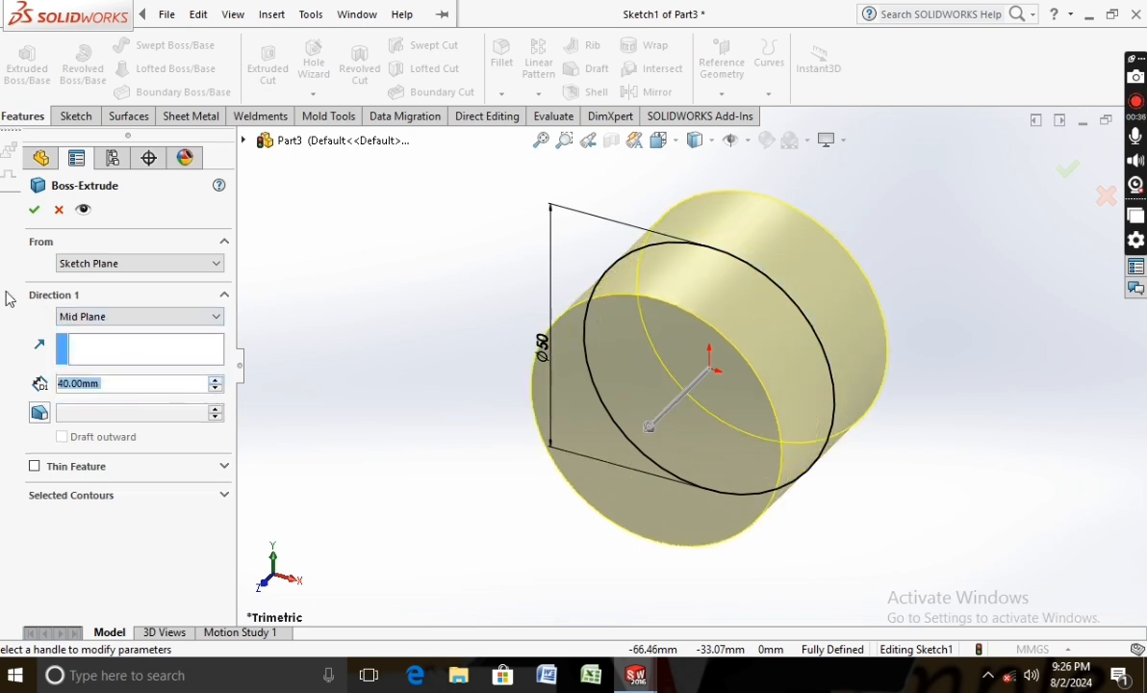
{"action": "left_click", "coordinate": [34, 209]}
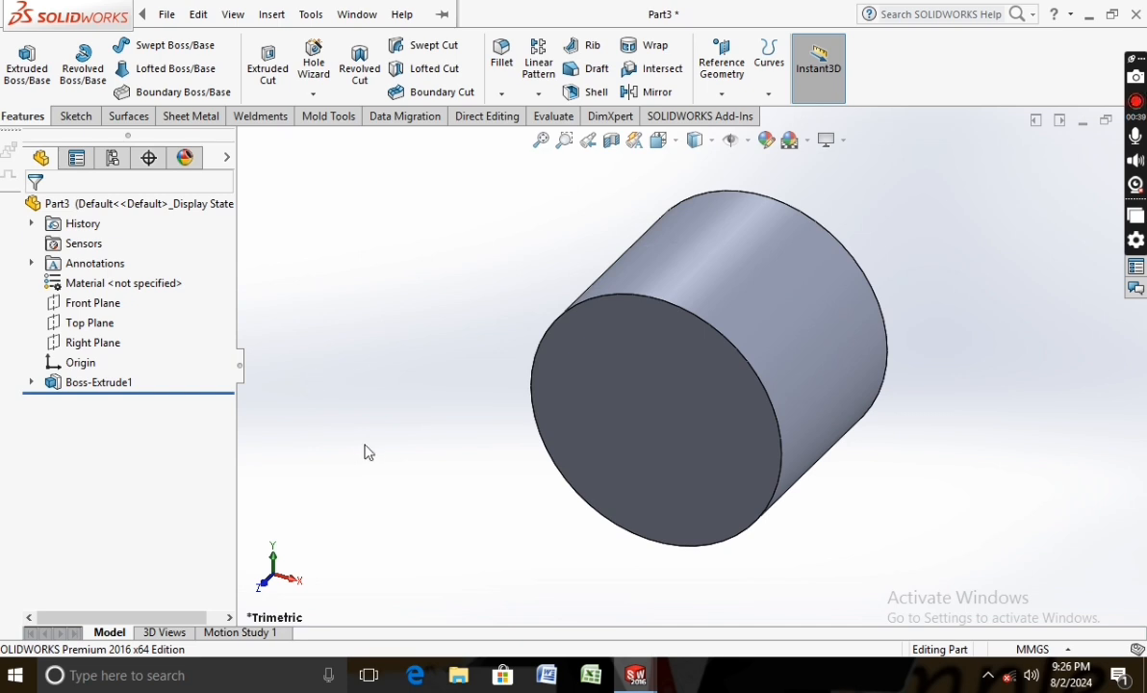
Sketch a circle about 17.6 mm in diameter on the Right Plane, centred on the origin
{"action": "right_click", "coordinate": [83, 342]}
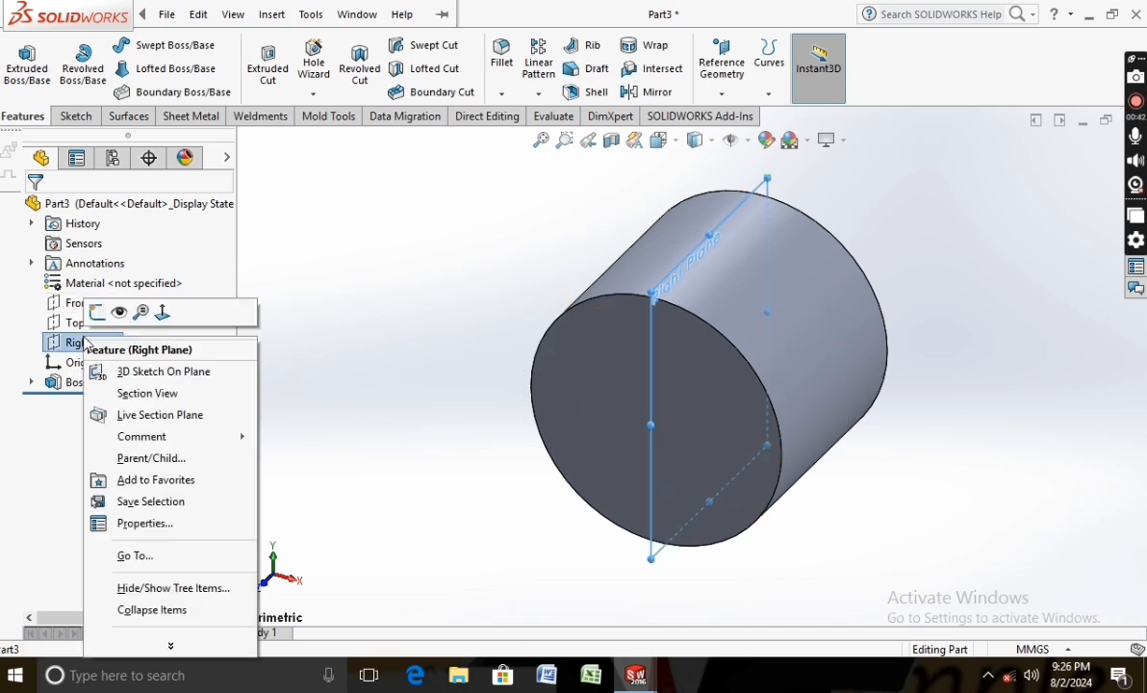
{"action": "left_click", "coordinate": [163, 314]}
{"action": "left_click", "coordinate": [77, 115]}
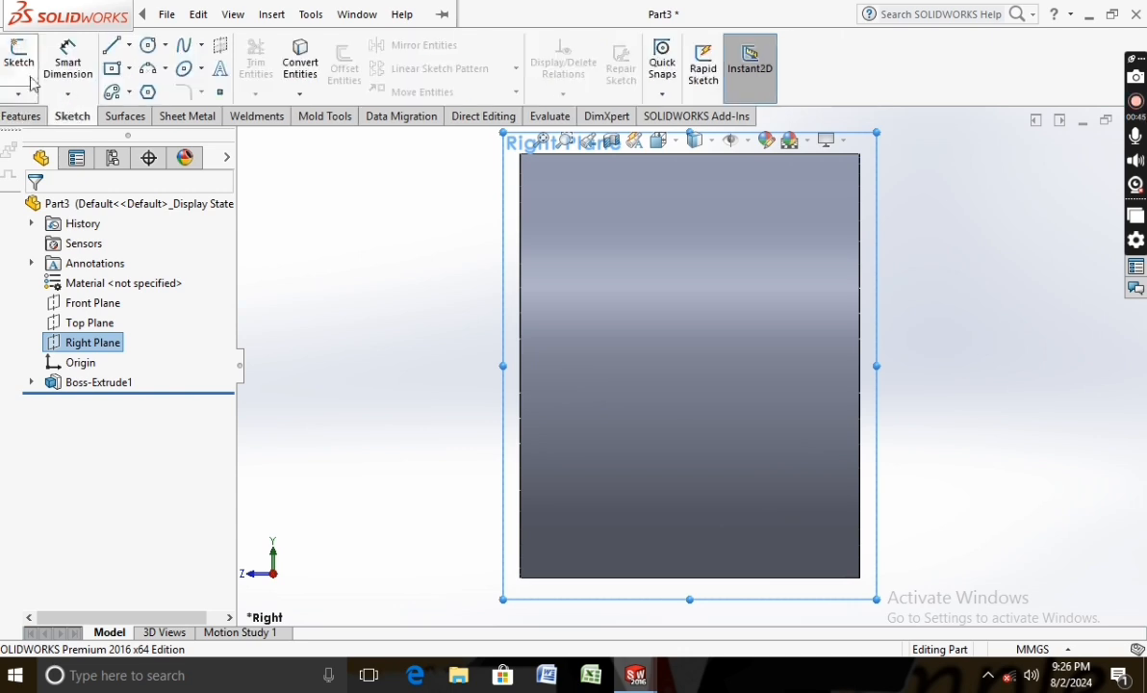
{"action": "left_click", "coordinate": [19, 59]}
{"action": "left_click", "coordinate": [149, 46]}
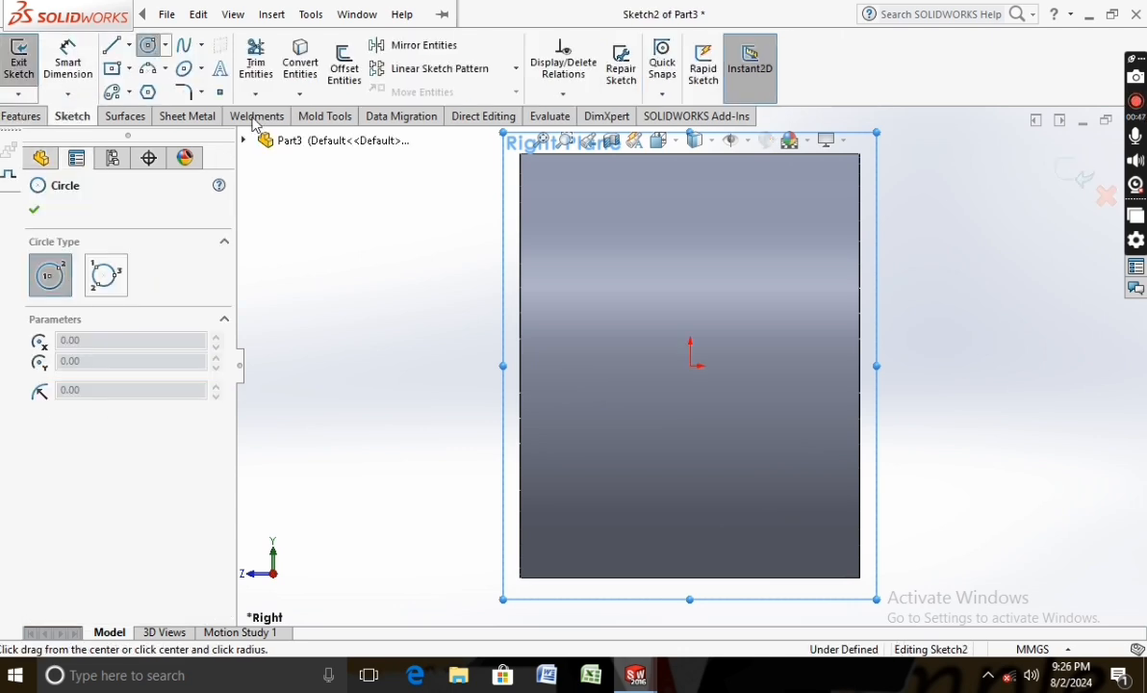
{"action": "left_click", "coordinate": [690, 366]}
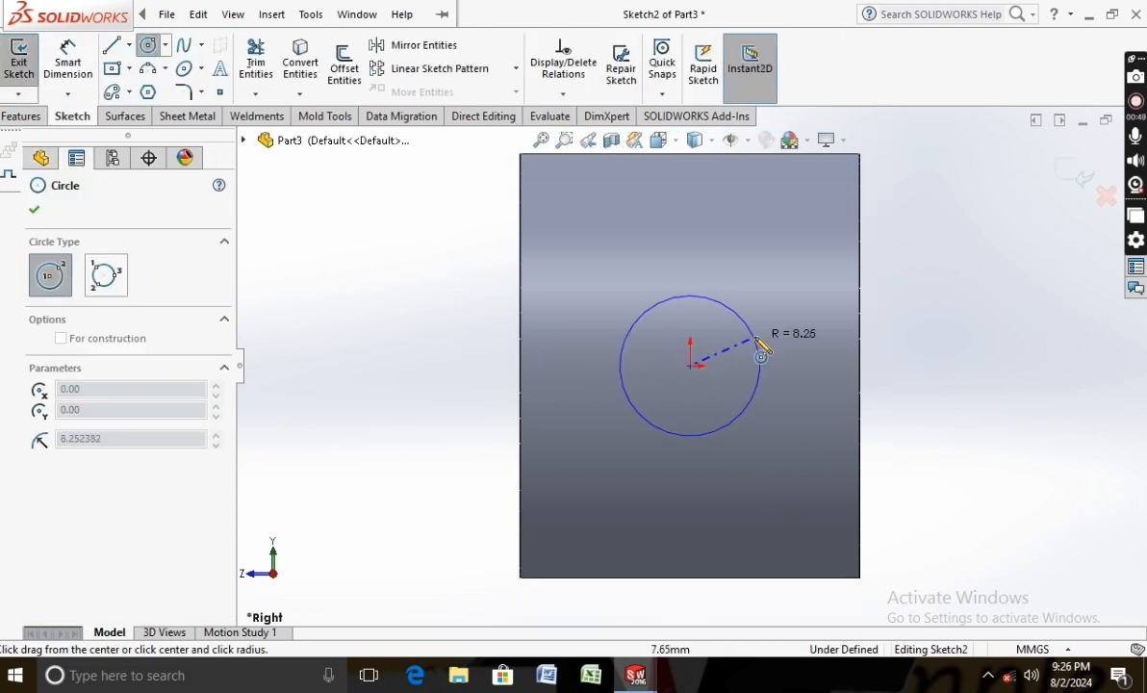
{"action": "left_click", "coordinate": [764, 345]}
{"action": "key", "text": "z"}
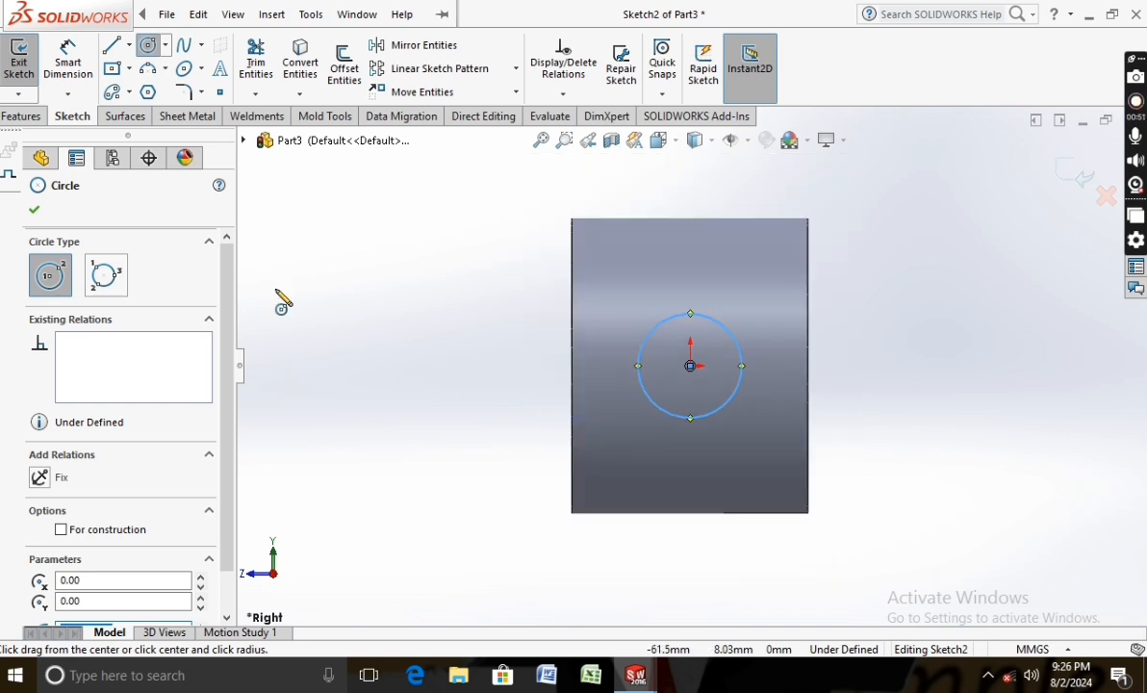
Dimension the Right Plane circle's diameter at 20 mm
{"action": "left_click", "coordinate": [68, 60]}
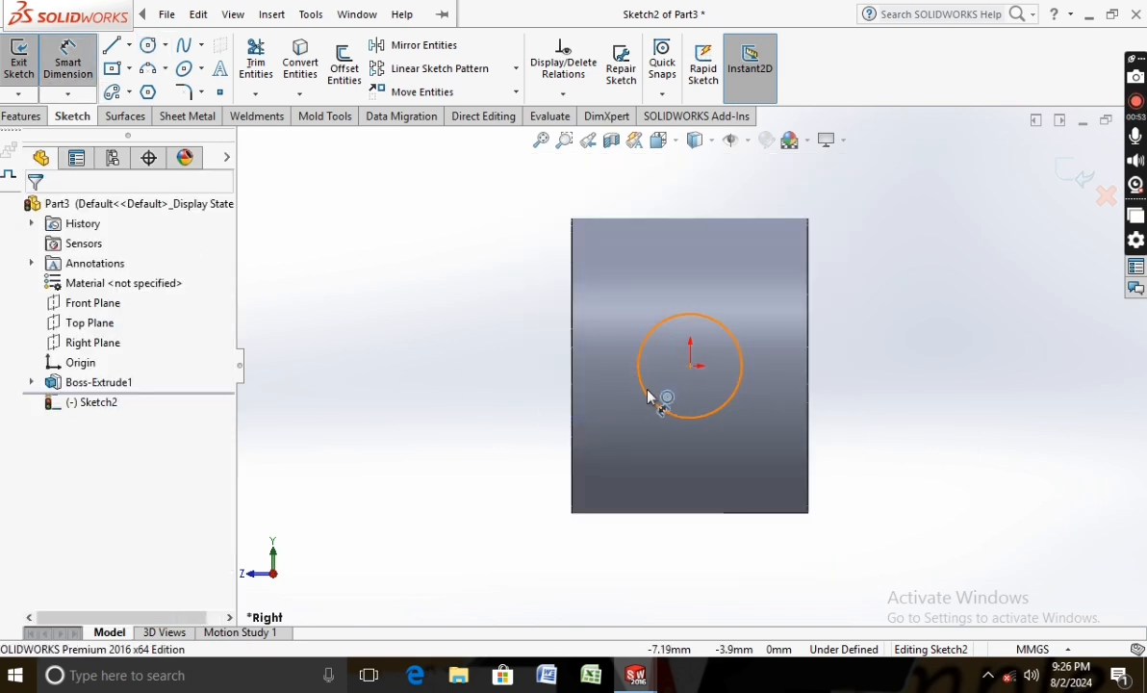
{"action": "left_click", "coordinate": [645, 397]}
{"action": "left_click", "coordinate": [553, 380]}
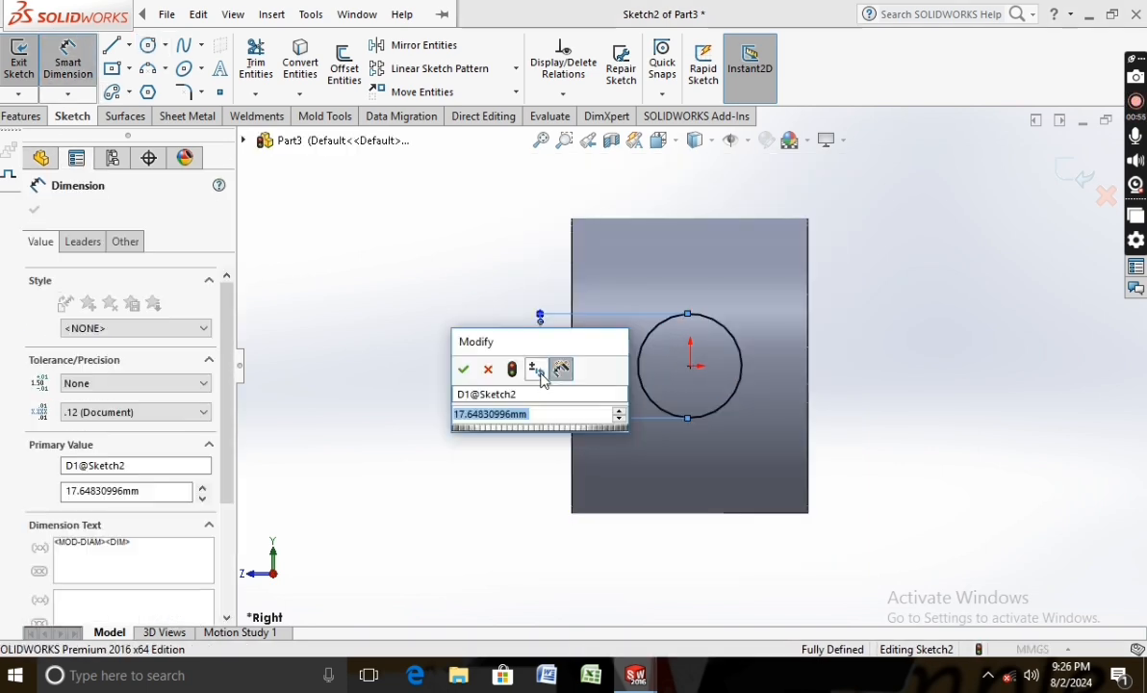
{"action": "type", "text": "20"}
{"action": "key", "text": "Return"}
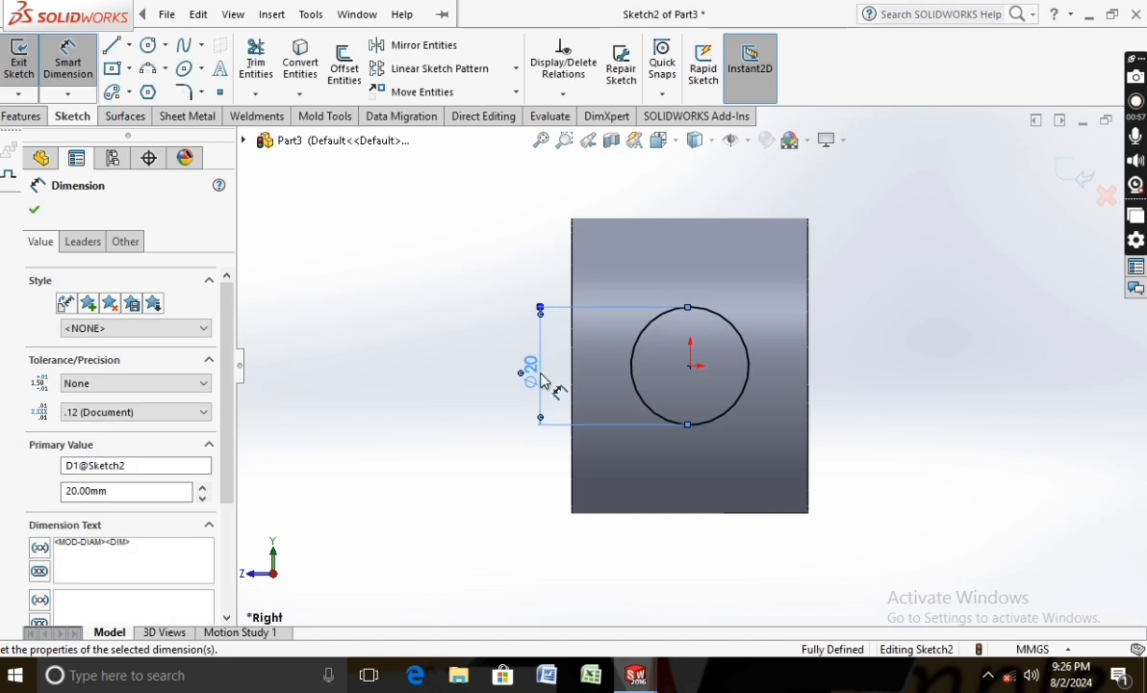
{"action": "left_click", "coordinate": [34, 212]}
Extrude the Right Plane circle as a blind boss 45 mm deep, merged with the cylinder
{"action": "left_click", "coordinate": [21, 115]}
{"action": "left_click", "coordinate": [25, 63]}
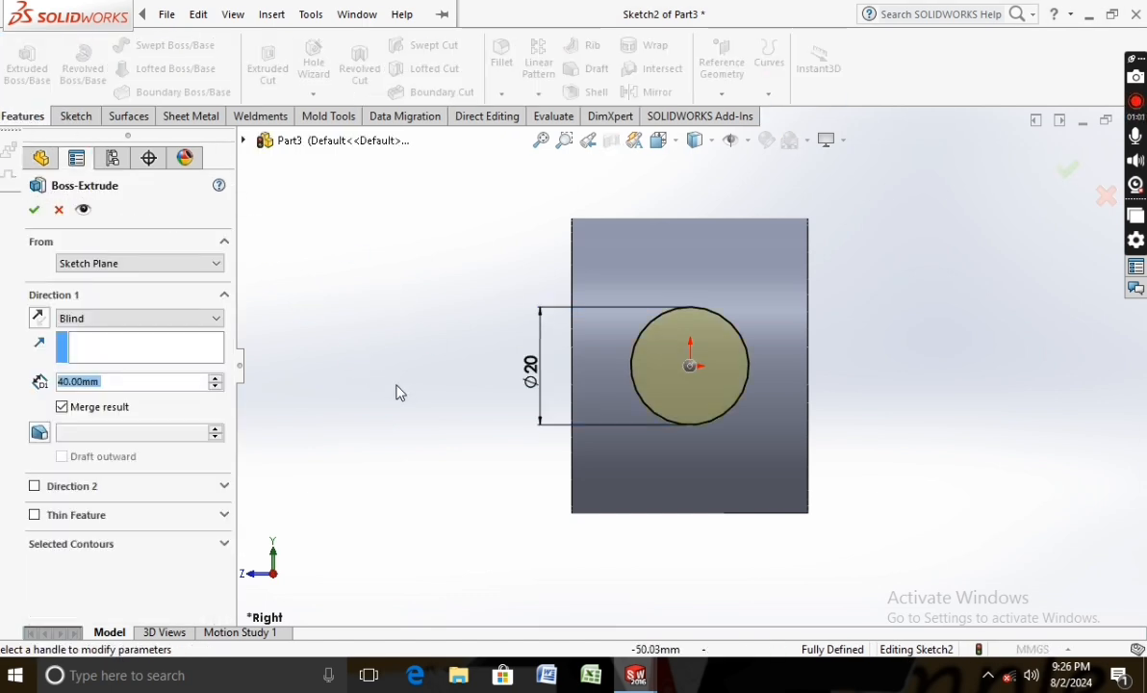
{"action": "left_click", "coordinate": [216, 379]}
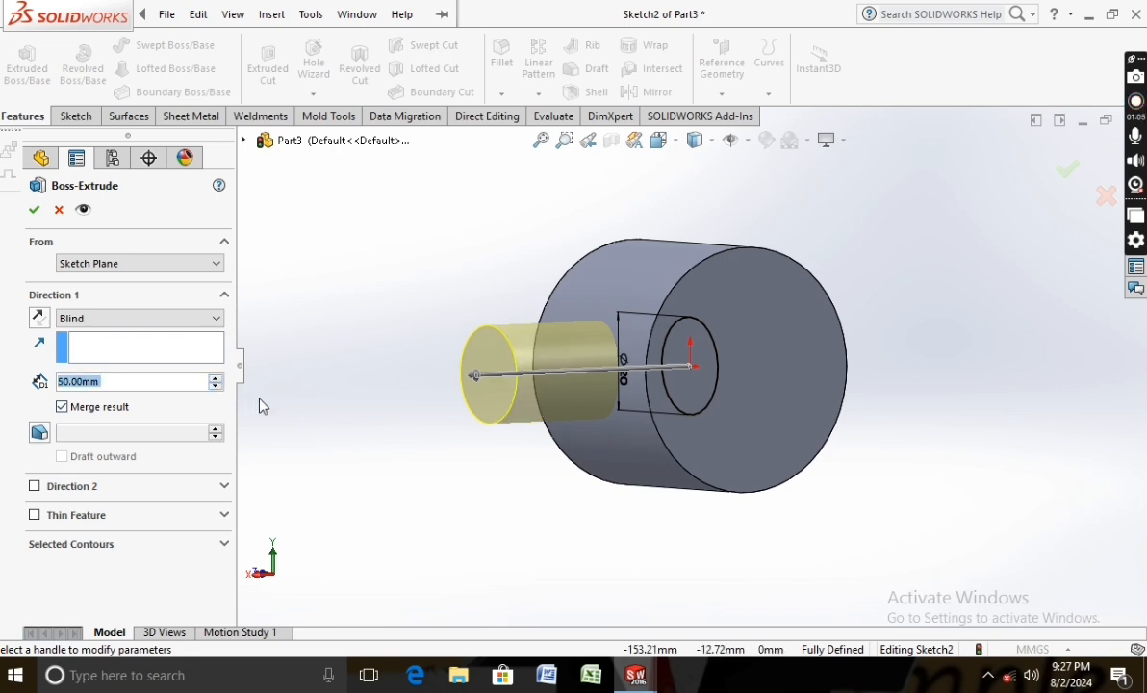
{"action": "type", "text": "45"}
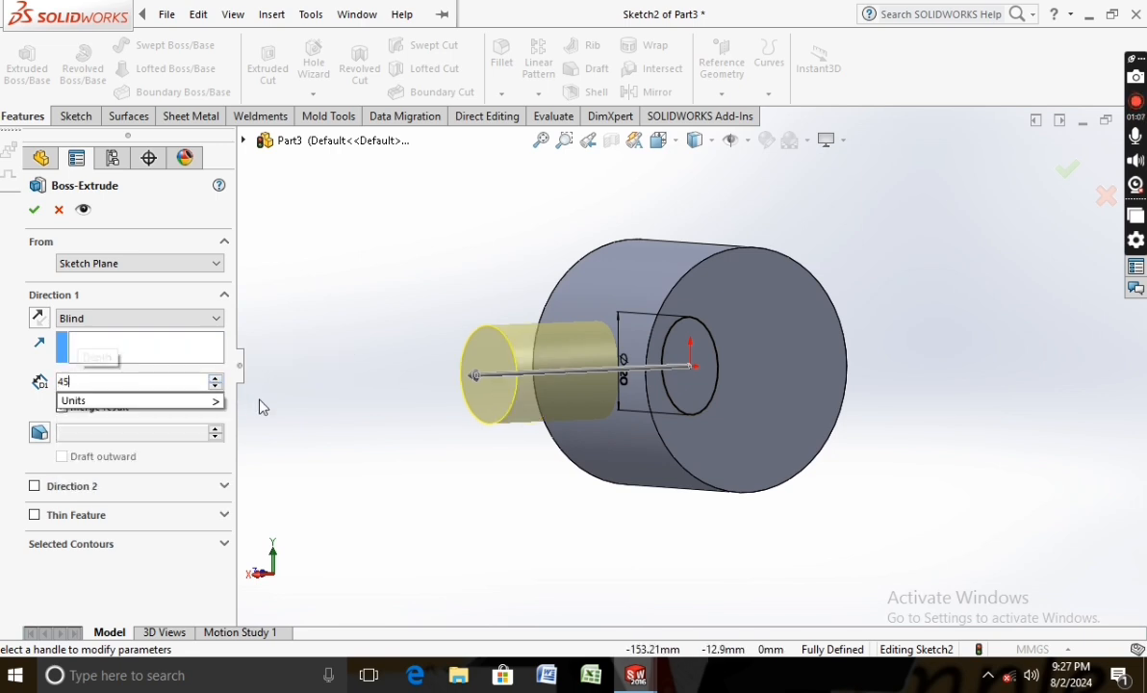
{"action": "key", "text": "Return"}
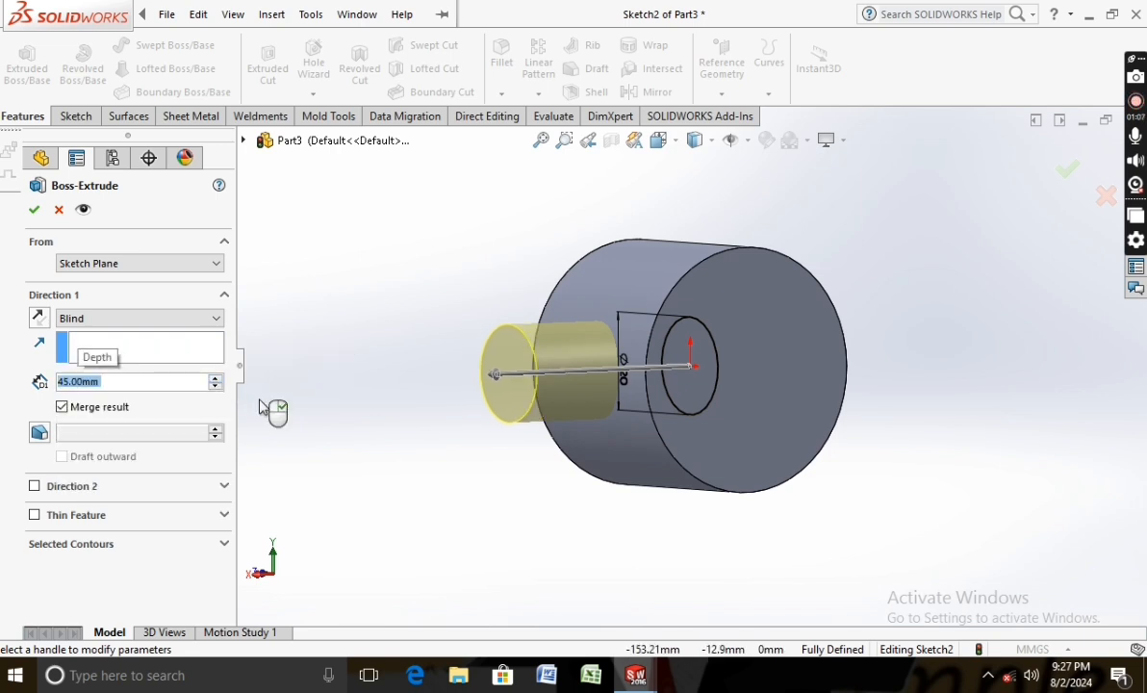
{"action": "left_click", "coordinate": [31, 210]}
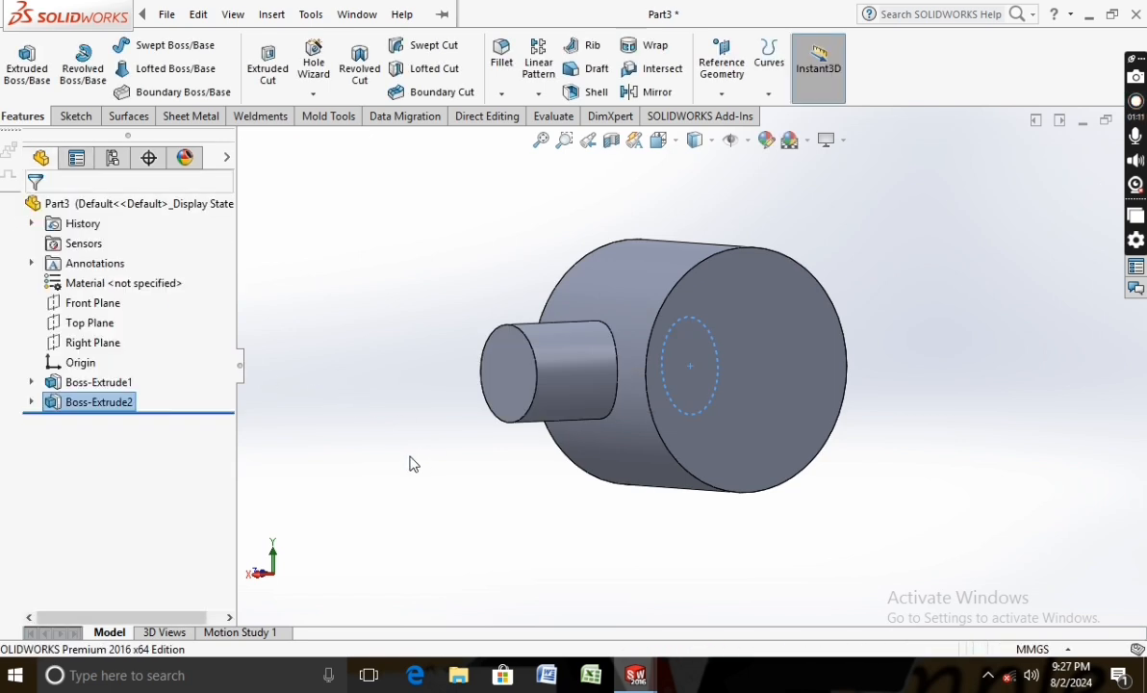
Edit the sketch of the side boss to set its circle diameter to 25 mm, and exit the sketch
{"action": "left_click", "coordinate": [34, 403]}
{"action": "right_click", "coordinate": [78, 426]}
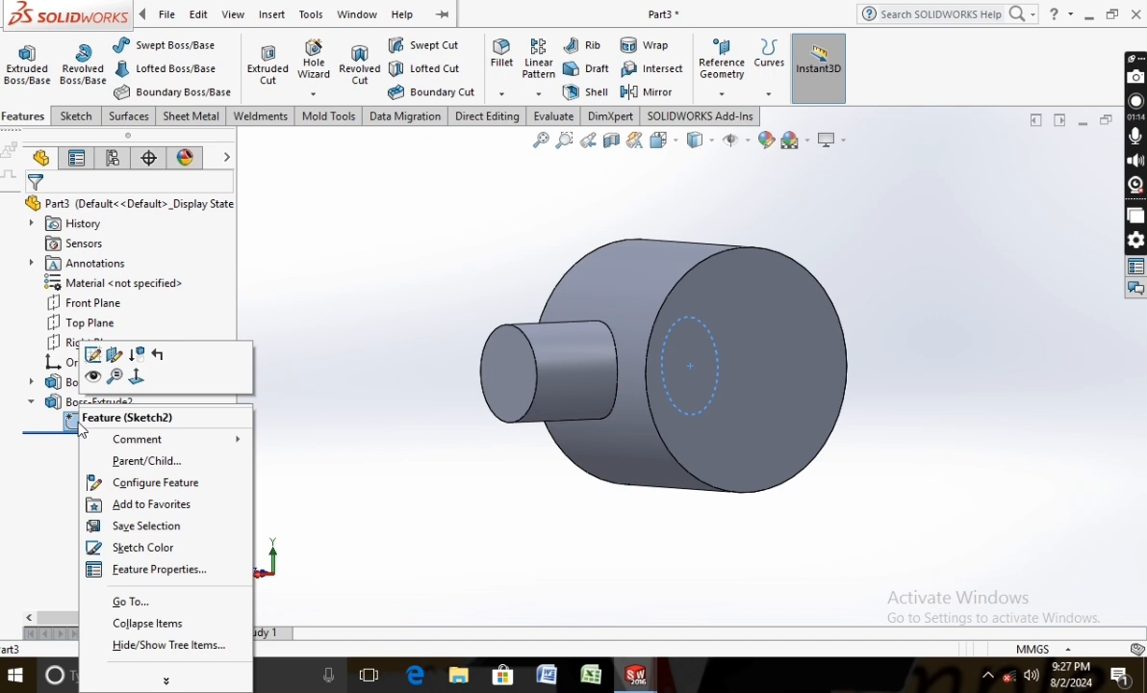
{"action": "left_click", "coordinate": [85, 348]}
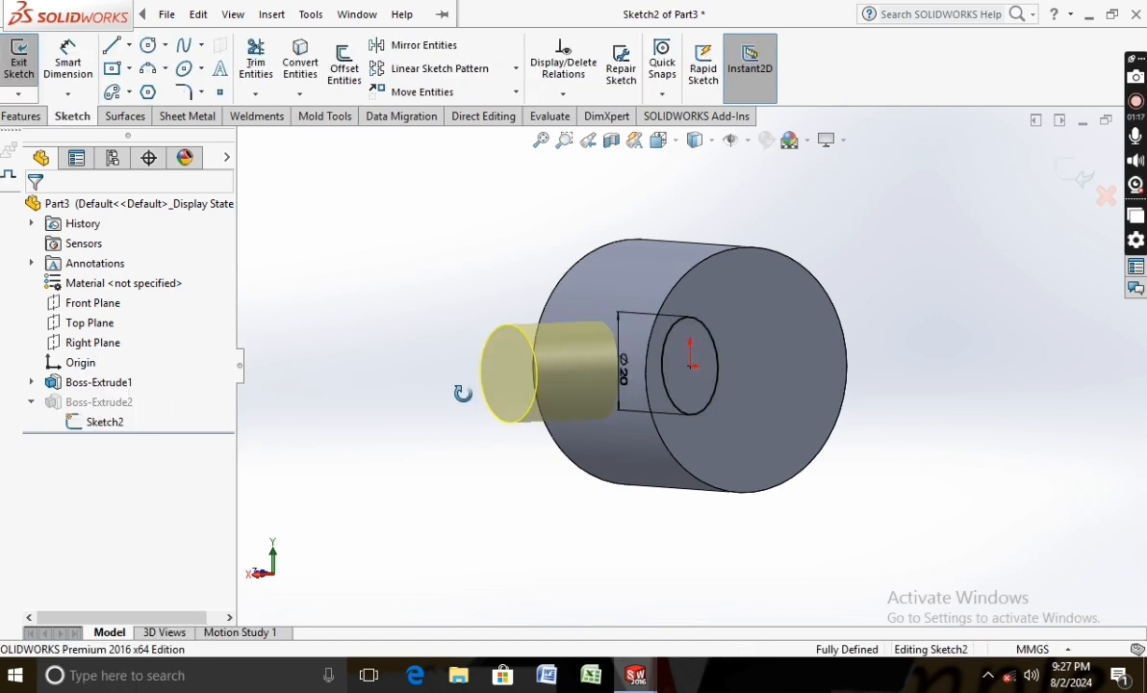
{"action": "middle_click_drag", "start_coordinate": [463, 391], "coordinate": [499, 389]}
{"action": "double_click", "coordinate": [565, 363]}
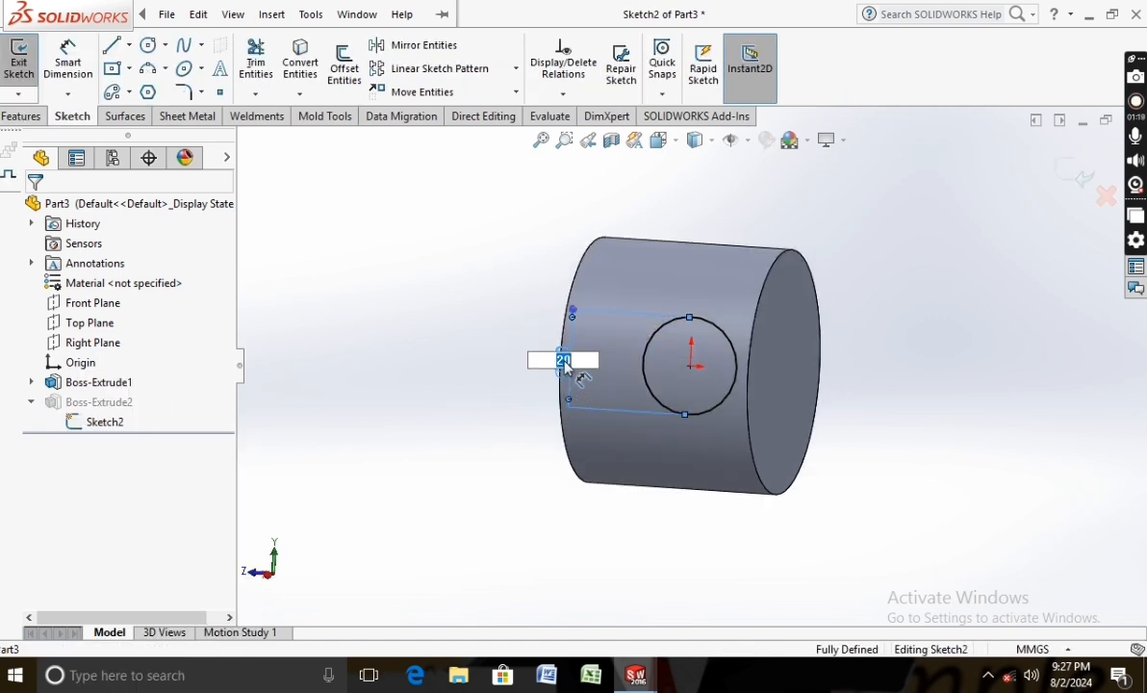
{"action": "key", "text": "Return"}
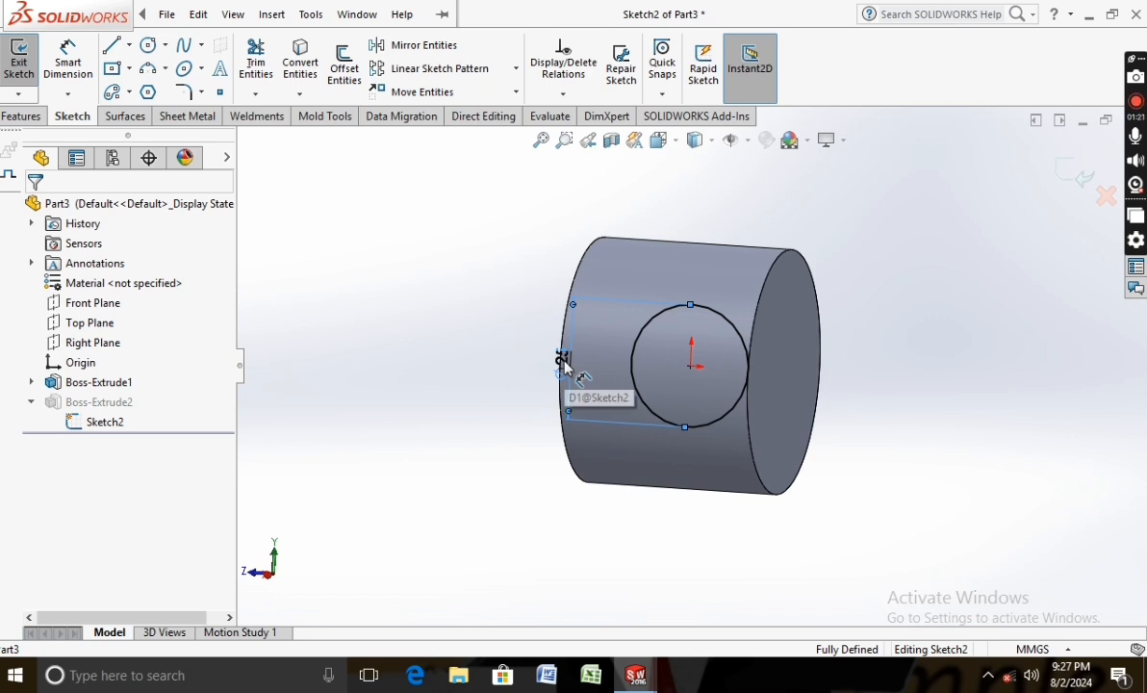
{"action": "left_click", "coordinate": [21, 77]}
Sketch a circle about 30.7 mm in diameter on the end face of the side boss, centred on the origin
{"action": "mouse_move", "coordinate": [289, 423]}
{"action": "middle_mouse_down"}
{"action": "mouse_move", "coordinate": [320, 450]}
{"action": "mouse_move", "coordinate": [306, 459]}
{"action": "middle_mouse_up"}
{"action": "right_click", "coordinate": [517, 396]}
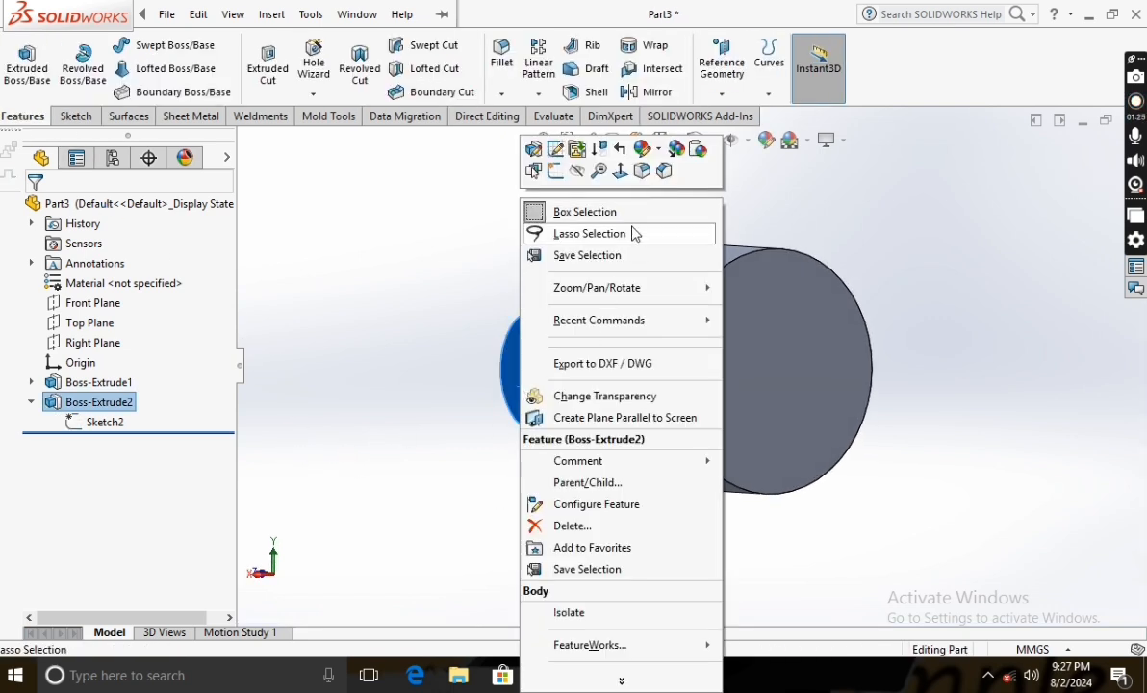
{"action": "left_click", "coordinate": [619, 147]}
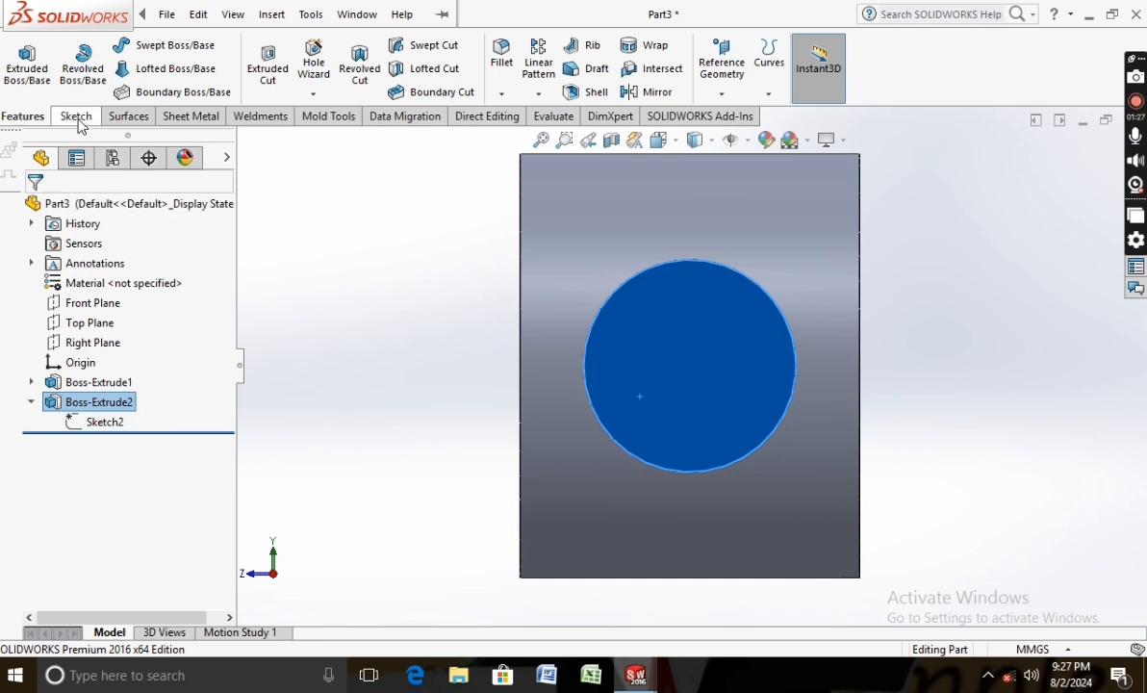
{"action": "left_click", "coordinate": [76, 116]}
{"action": "left_click", "coordinate": [19, 59]}
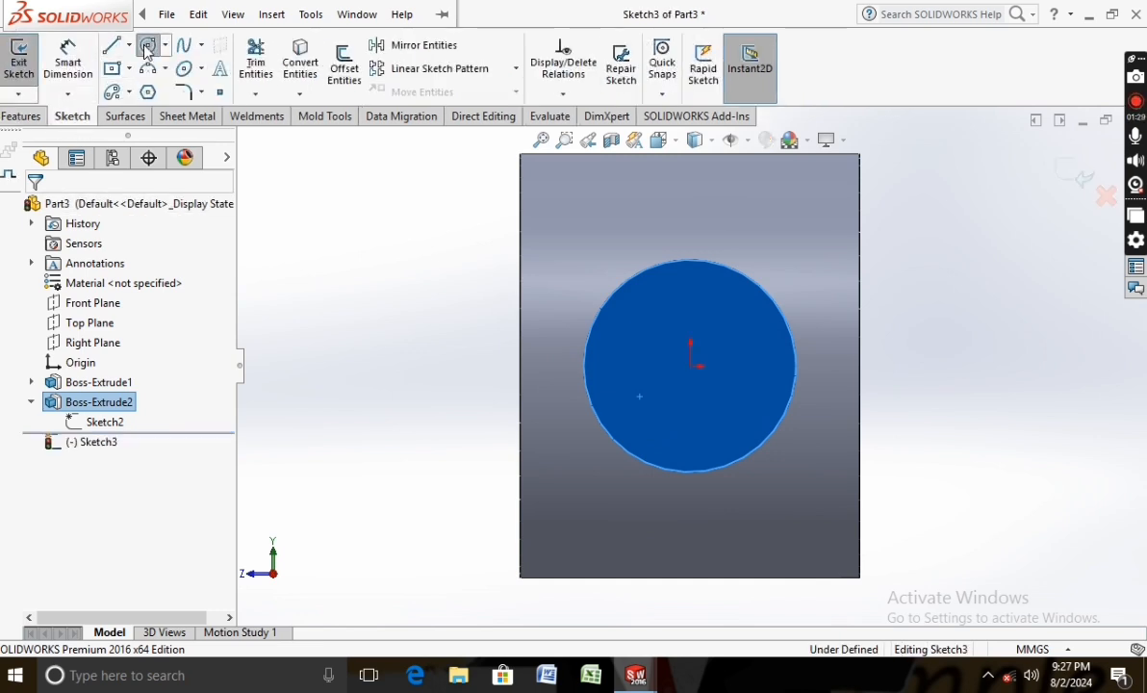
{"action": "left_click", "coordinate": [148, 46]}
{"action": "left_click", "coordinate": [690, 366]}
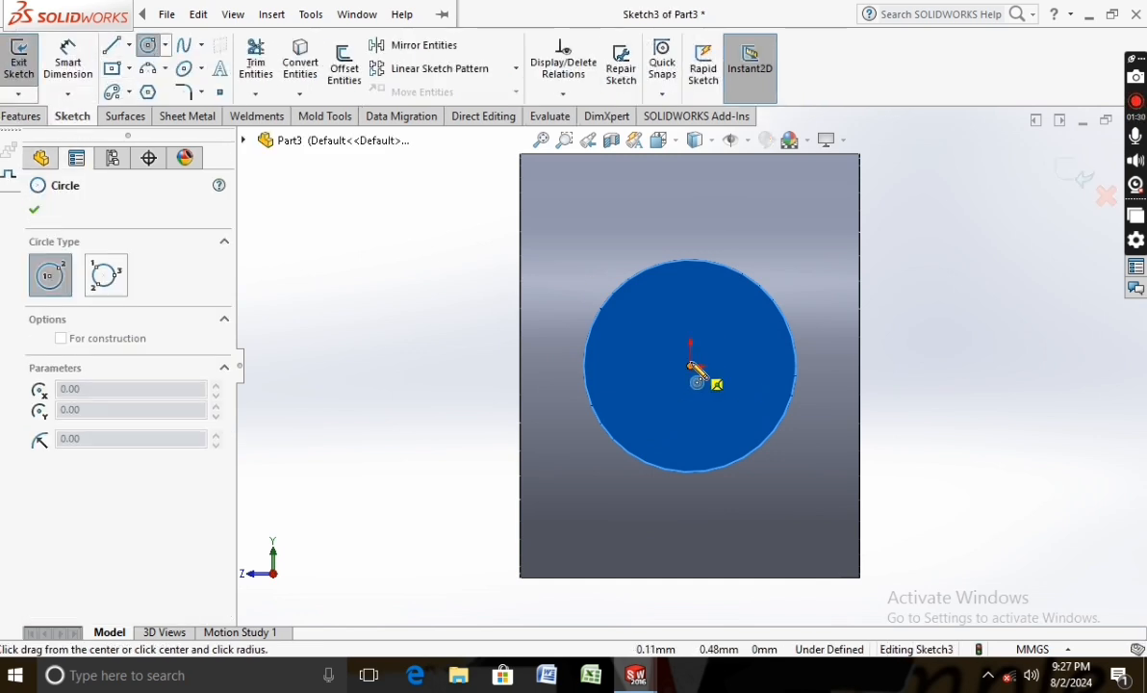
{"action": "left_click", "coordinate": [824, 367]}
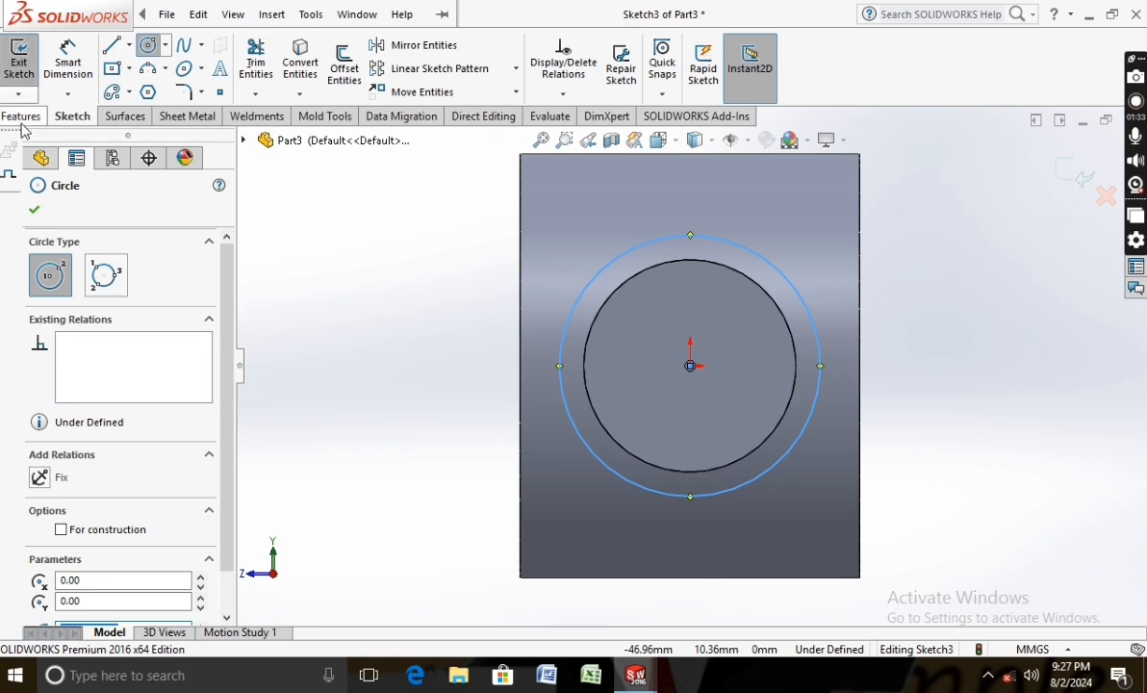
Dimension the new circle's diameter at 30 mm
{"action": "left_click", "coordinate": [68, 60]}
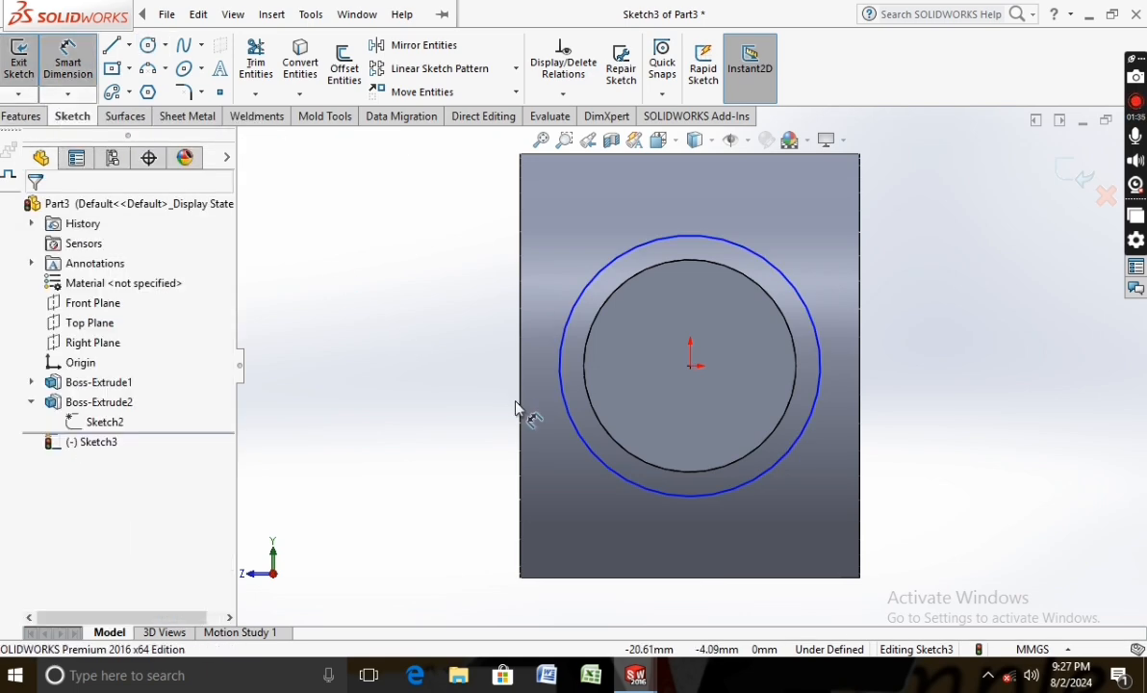
{"action": "left_click", "coordinate": [567, 421]}
{"action": "left_click", "coordinate": [470, 422]}
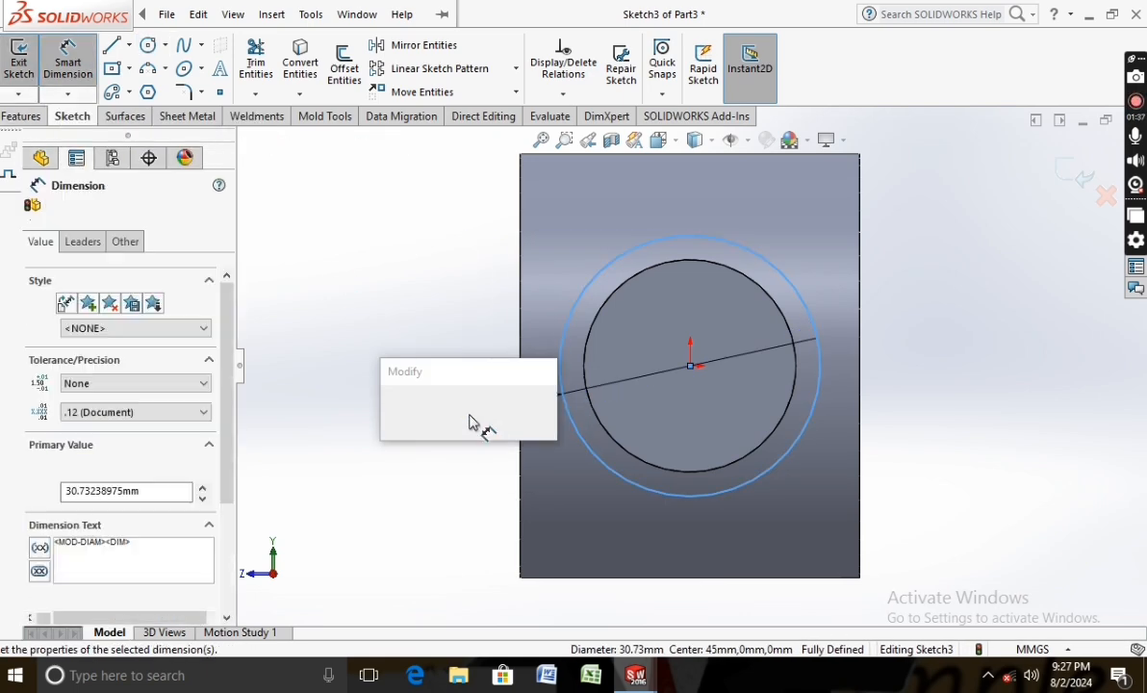
{"action": "key", "text": "Return"}
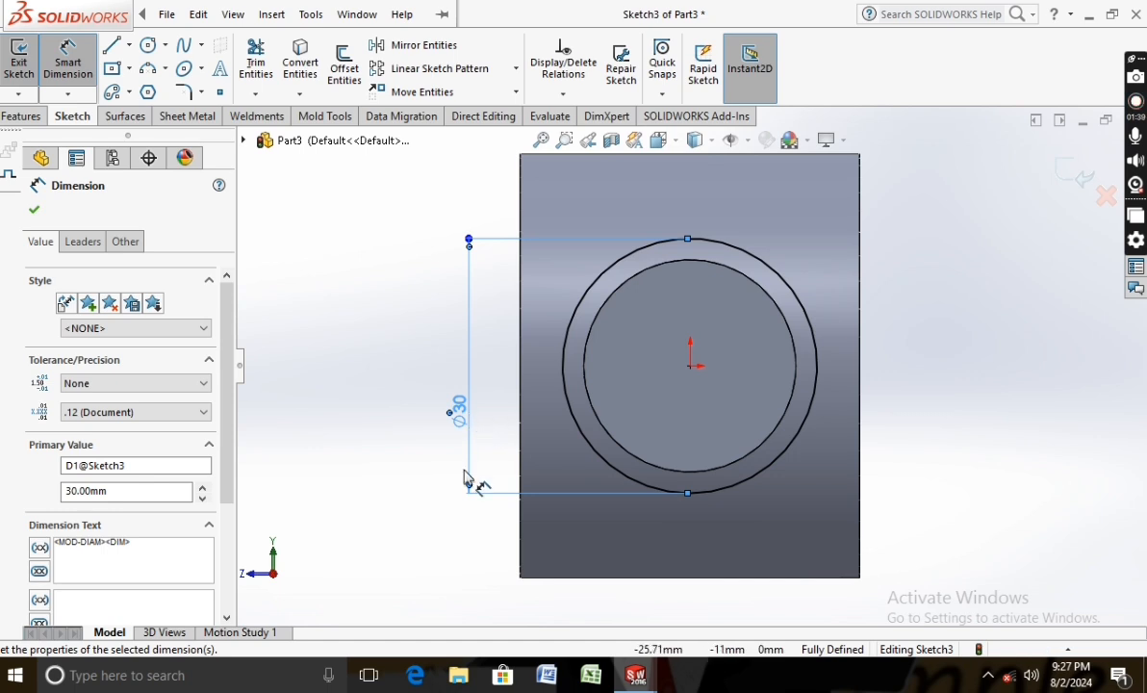
Extrude the 30 mm circle outward as a blind boss 25 mm deep, merged with the body
{"action": "middle_click_drag", "start_coordinate": [419, 536], "coordinate": [362, 523]}
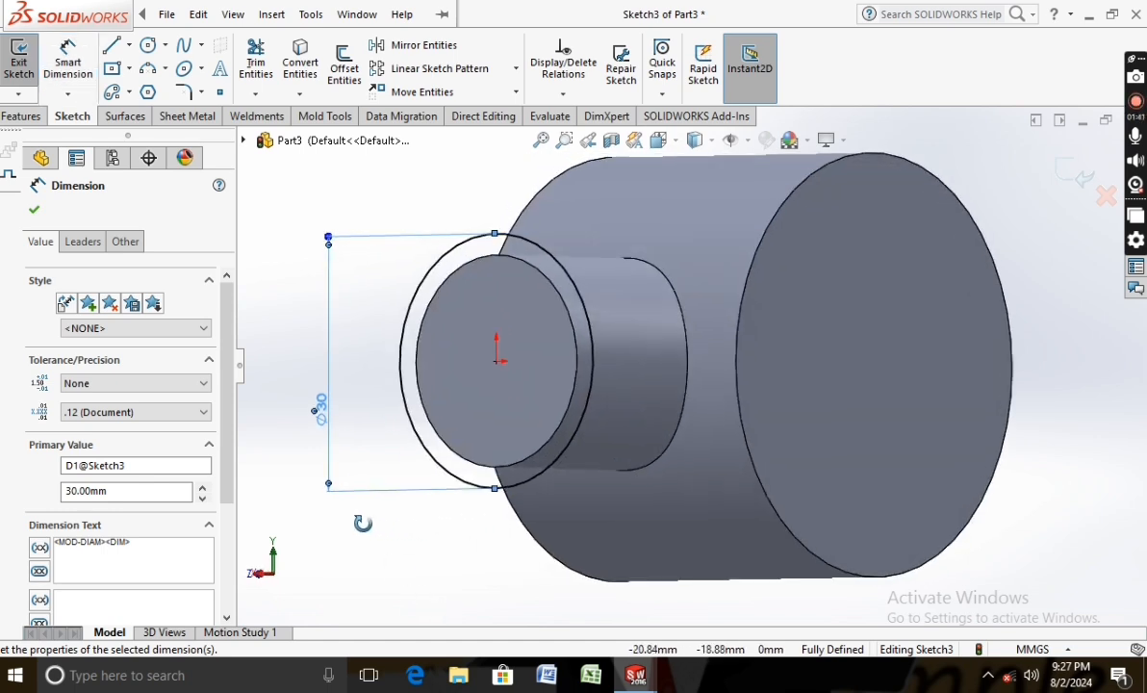
{"action": "left_click", "coordinate": [18, 116]}
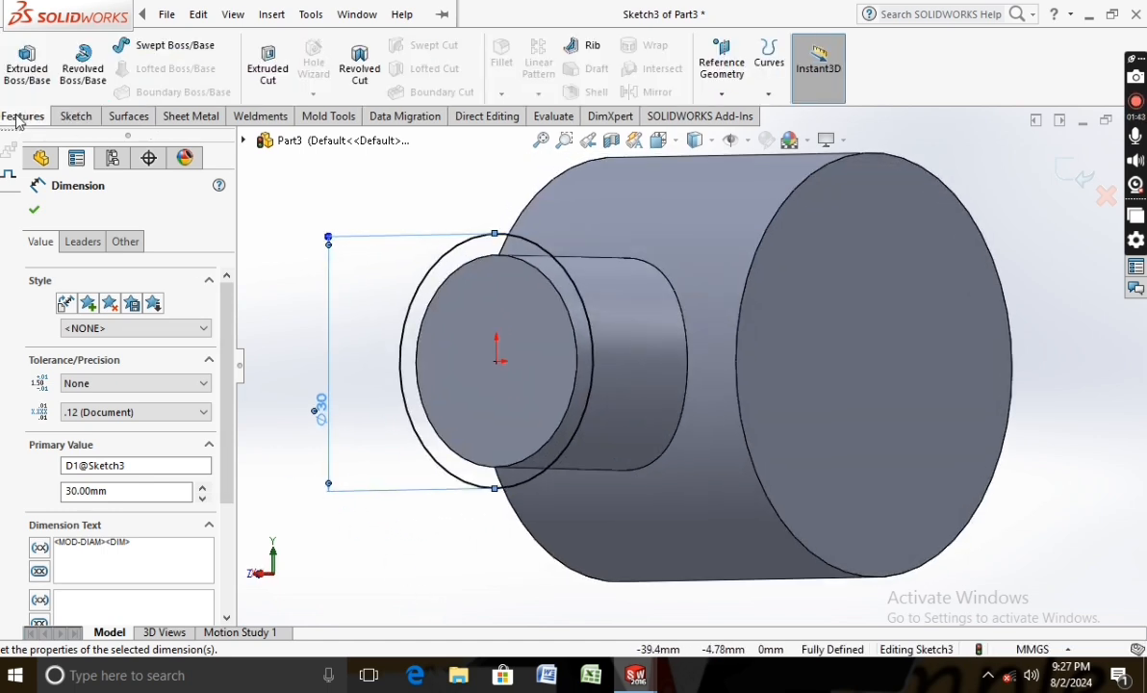
{"action": "left_click", "coordinate": [27, 63]}
{"action": "middle_click_drag", "start_coordinate": [400, 554], "coordinate": [241, 395]}
{"action": "left_click", "coordinate": [216, 387]}
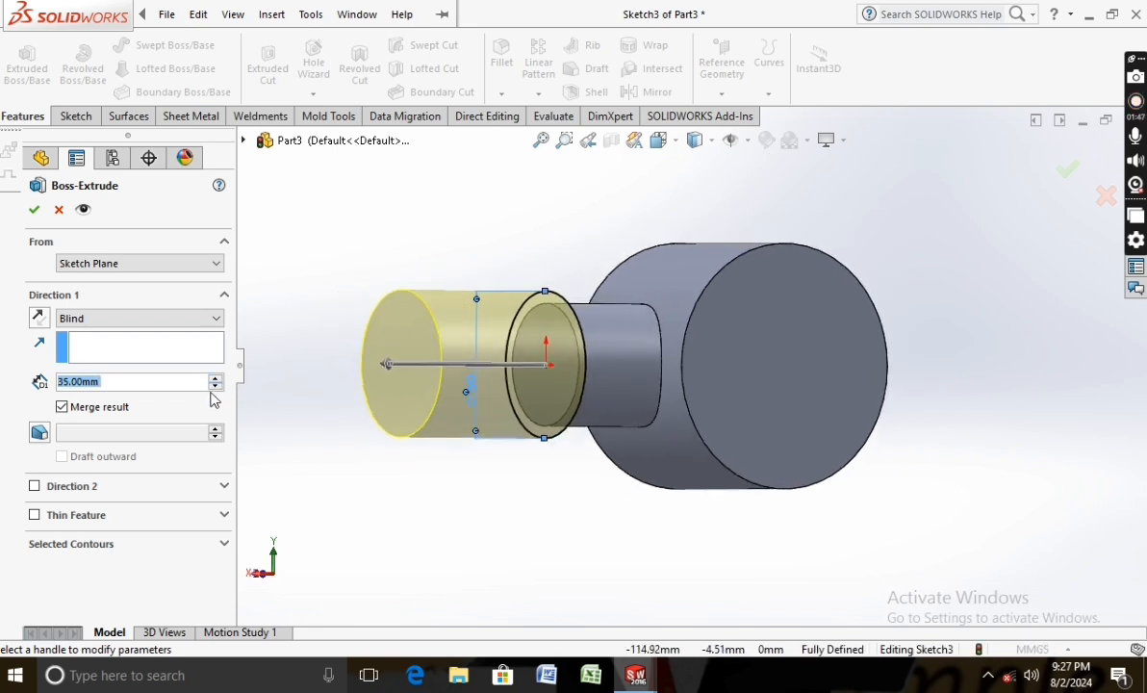
{"action": "left_click", "coordinate": [216, 386]}
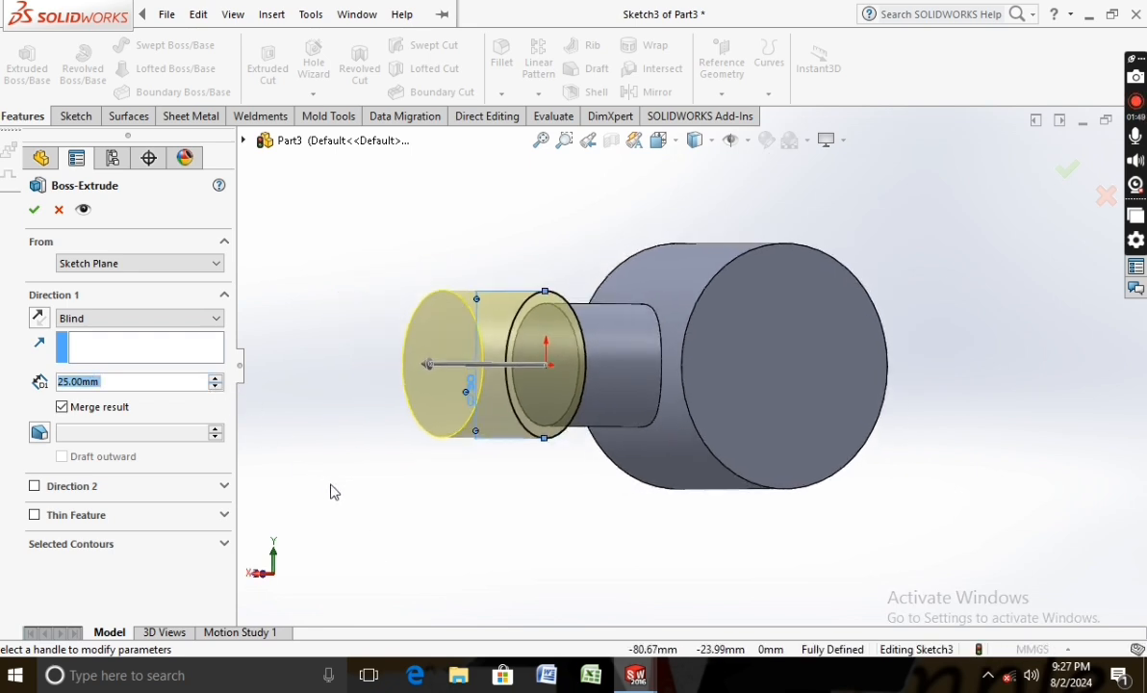
{"action": "middle_click_drag", "start_coordinate": [368, 518], "coordinate": [339, 502]}
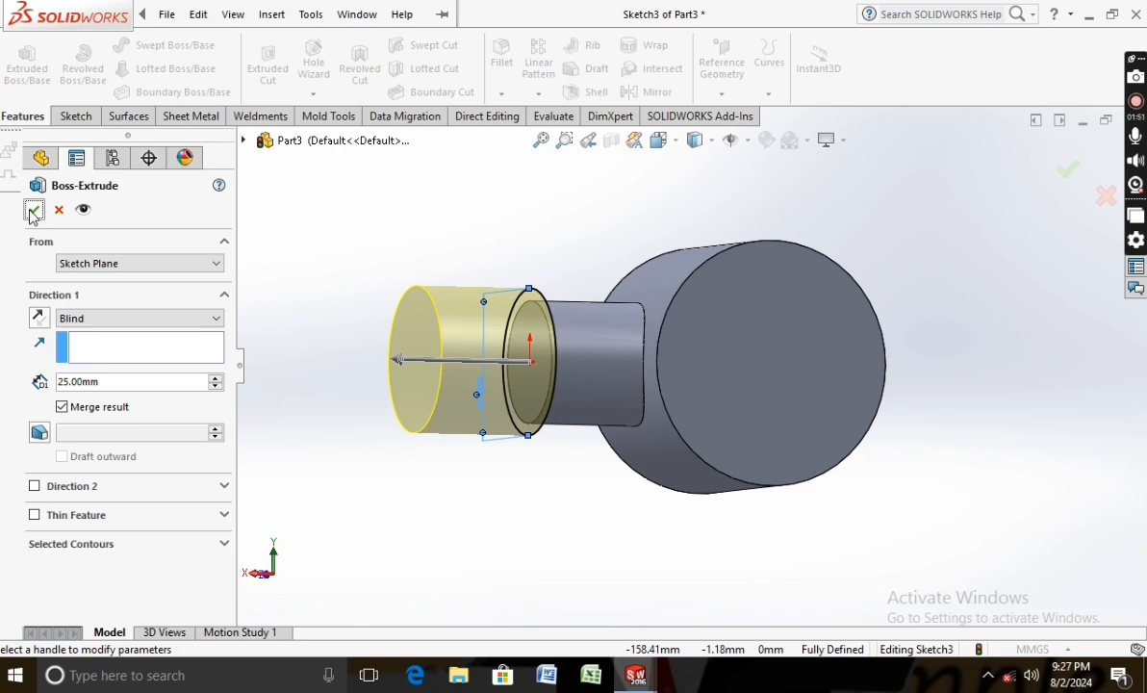
{"action": "left_click", "coordinate": [33, 213]}
{"action": "left_click", "coordinate": [398, 483]}
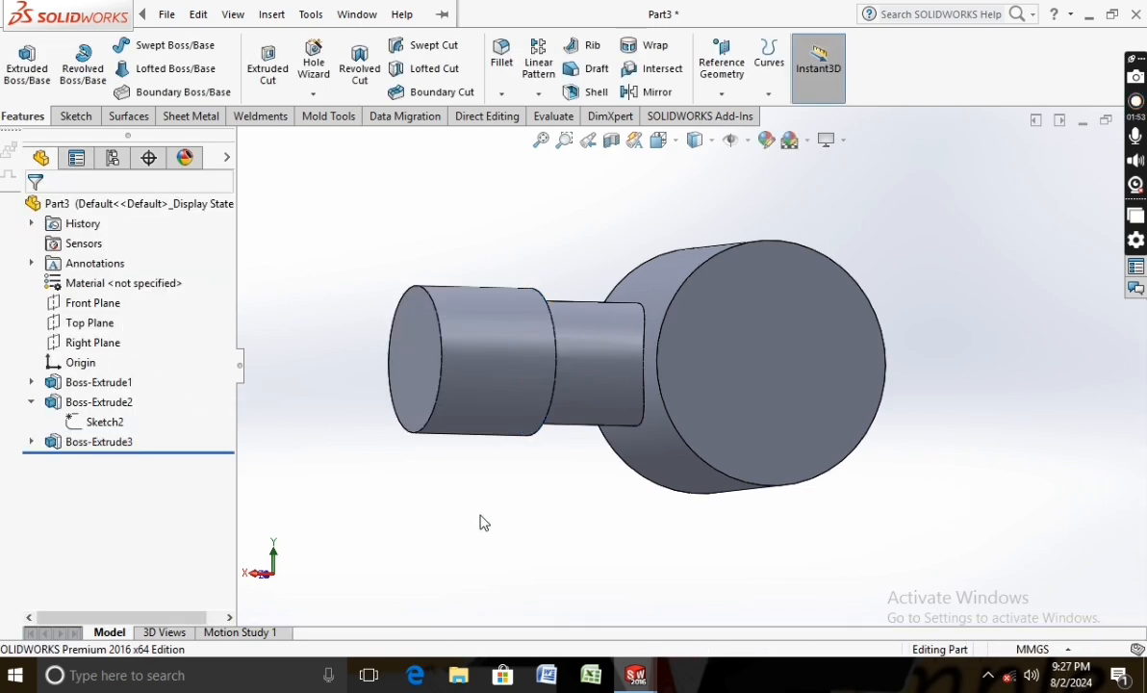
Start a sketch on the flat circular face of the central cylinder and convert the face's edge into a sketch circle
{"action": "middle_click_drag", "start_coordinate": [479, 516], "coordinate": [453, 522]}
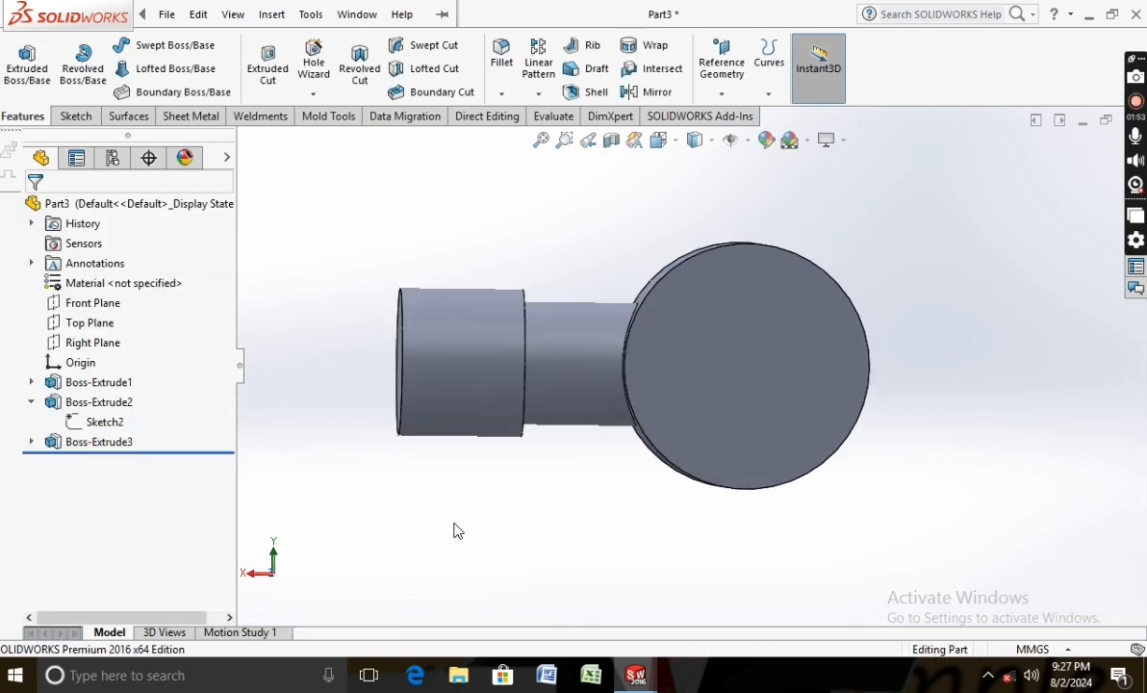
{"action": "right_click", "coordinate": [99, 304]}
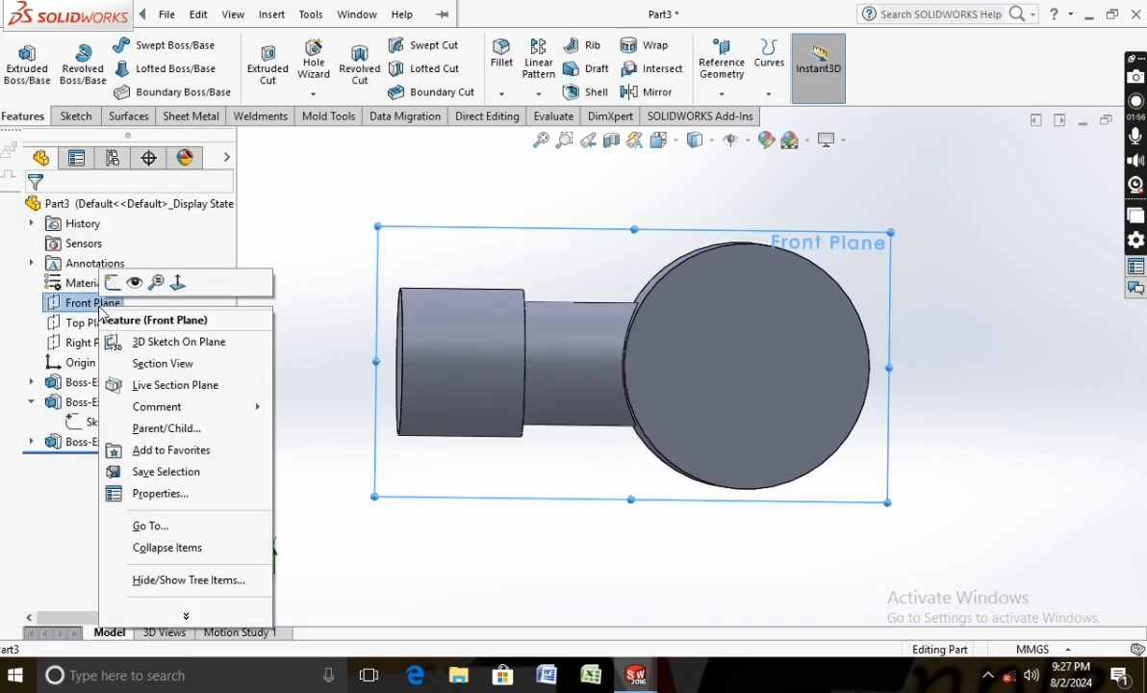
{"action": "left_click", "coordinate": [383, 550]}
{"action": "right_click", "coordinate": [746, 390]}
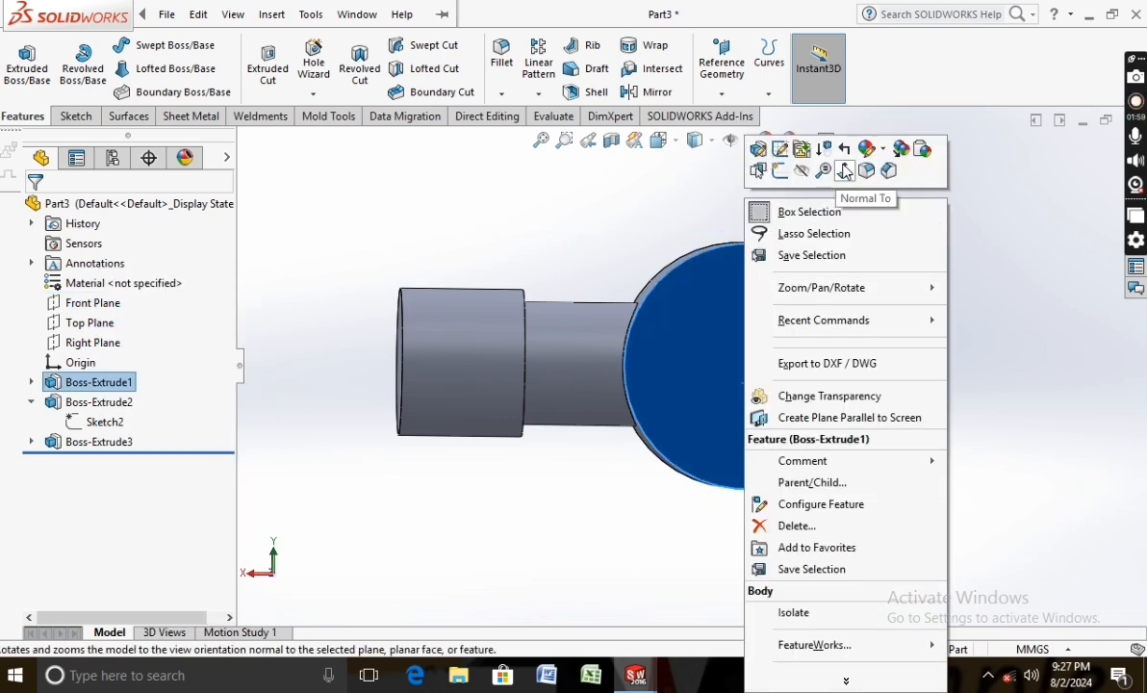
{"action": "left_click", "coordinate": [845, 170]}
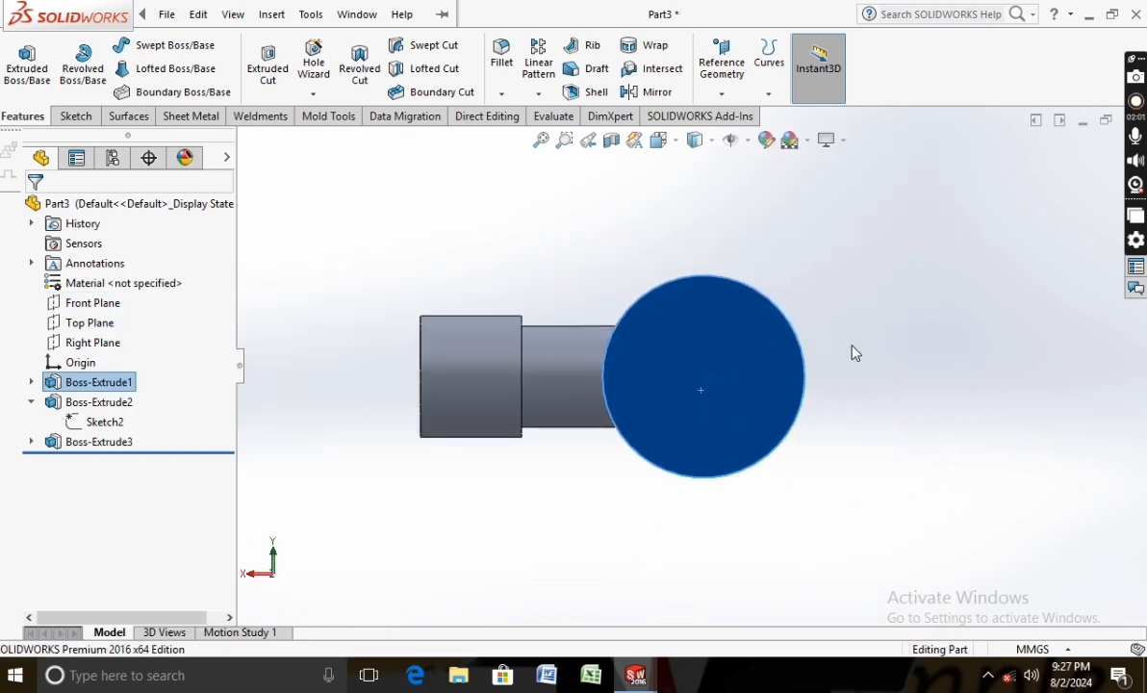
{"action": "left_click", "coordinate": [71, 115]}
{"action": "left_click", "coordinate": [19, 61]}
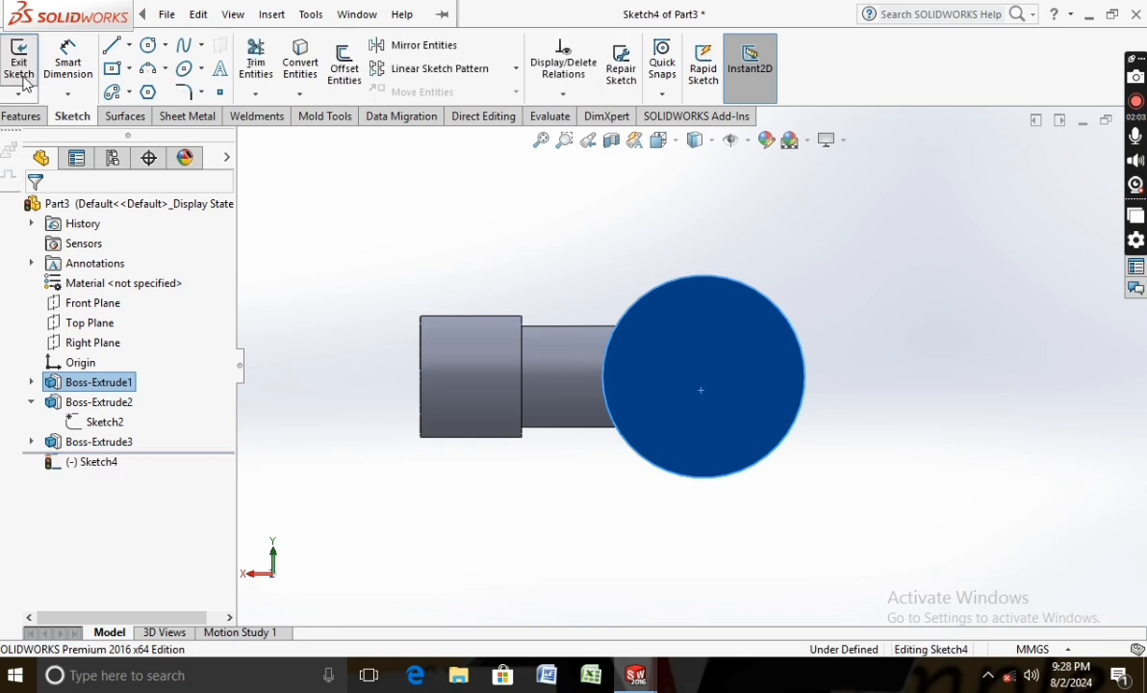
{"action": "left_click", "coordinate": [294, 57]}
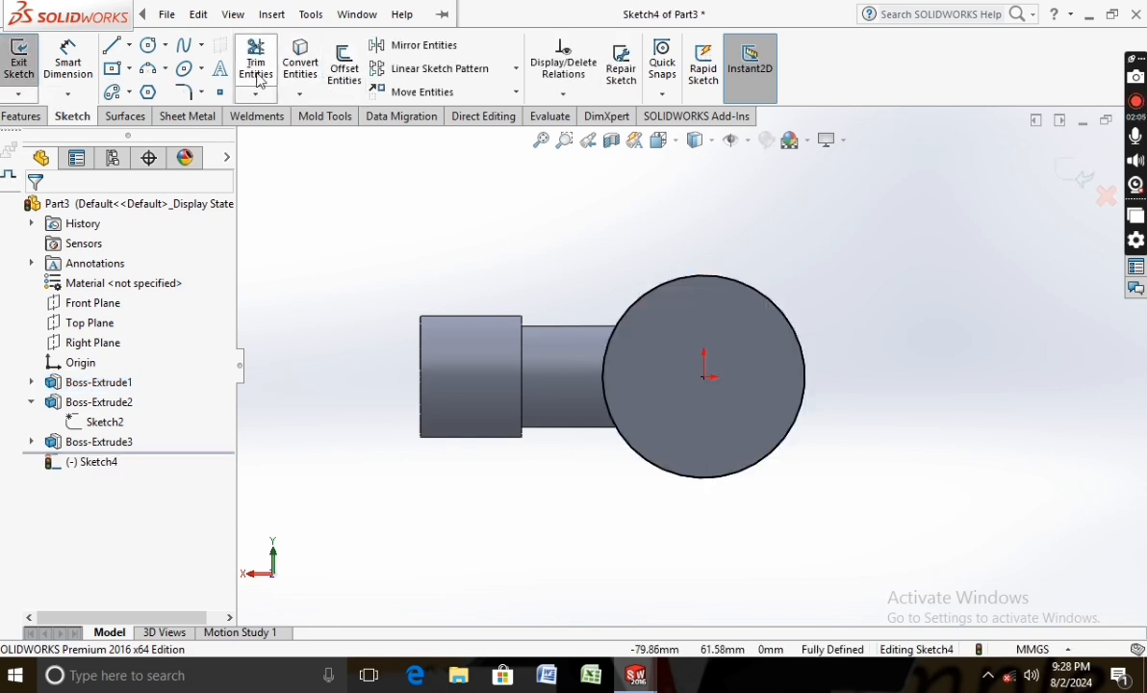
{"action": "left_click", "coordinate": [260, 18]}
{"action": "left_click", "coordinate": [491, 223]}
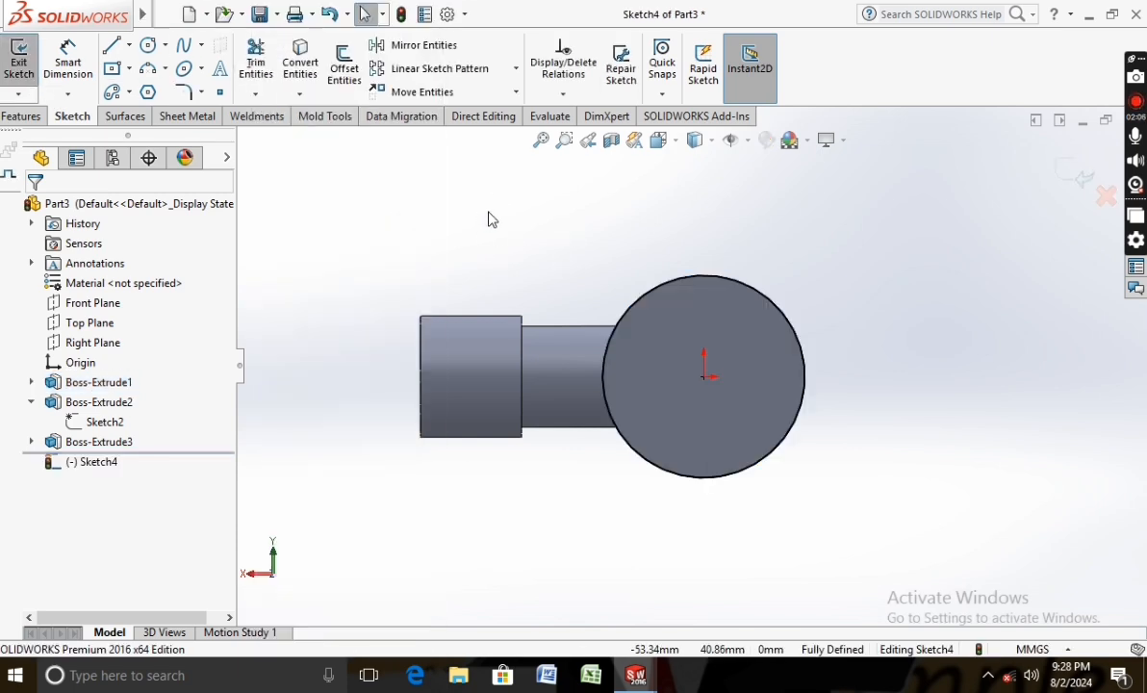
Sketch a three-point arc of about 47.7 mm radius from the converted circle's upper edge, curving outward and down to the origin's level, opposite the neck
{"action": "left_click", "coordinate": [148, 68]}
{"action": "scroll", "coordinate": [770, 373], "scroll_direction": "up", "scroll_amount": 2}
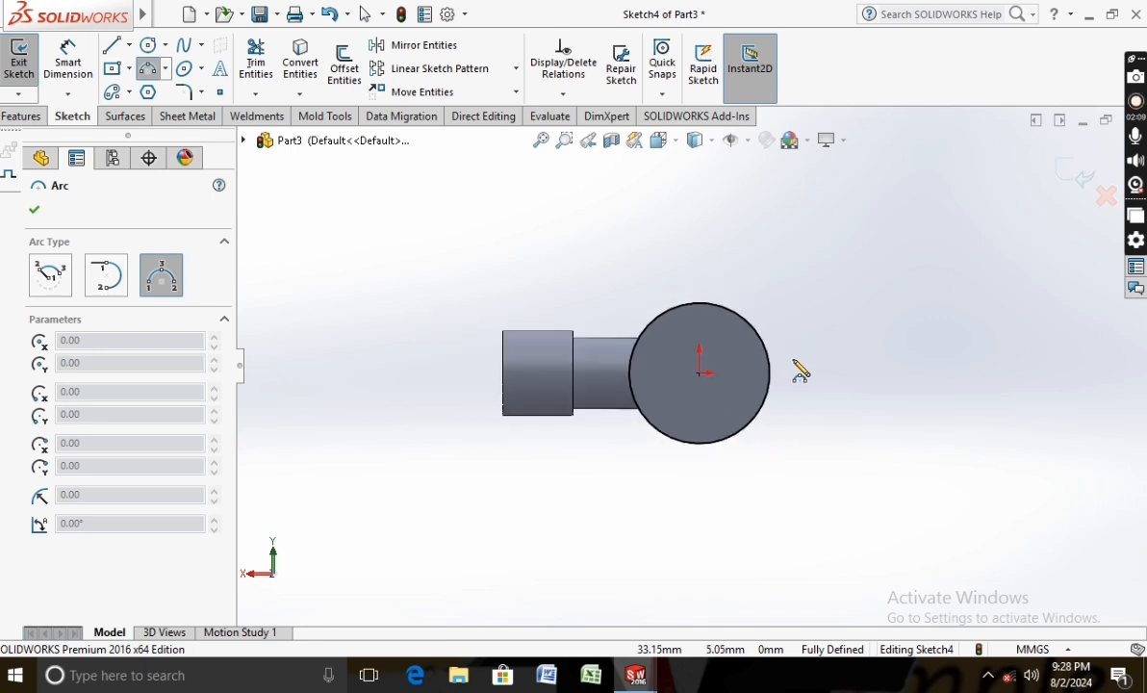
{"action": "scroll", "coordinate": [768, 373], "scroll_direction": "down", "scroll_amount": 3}
{"action": "scroll", "coordinate": [767, 373], "scroll_direction": "down", "scroll_amount": 2}
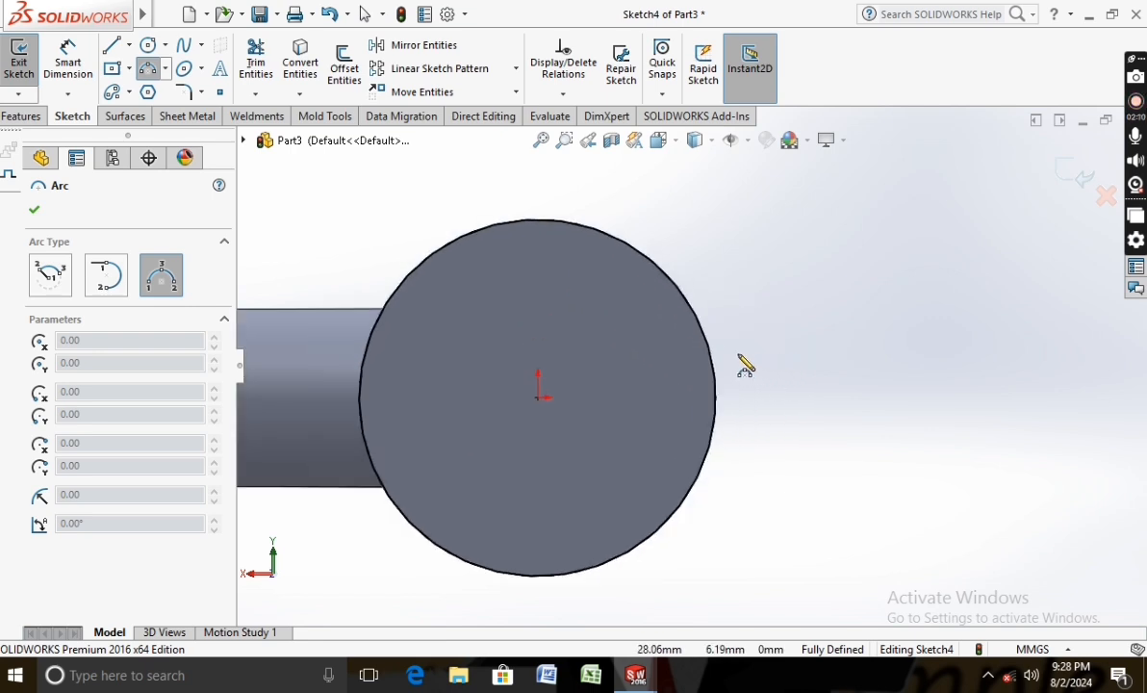
{"action": "left_click", "coordinate": [616, 235]}
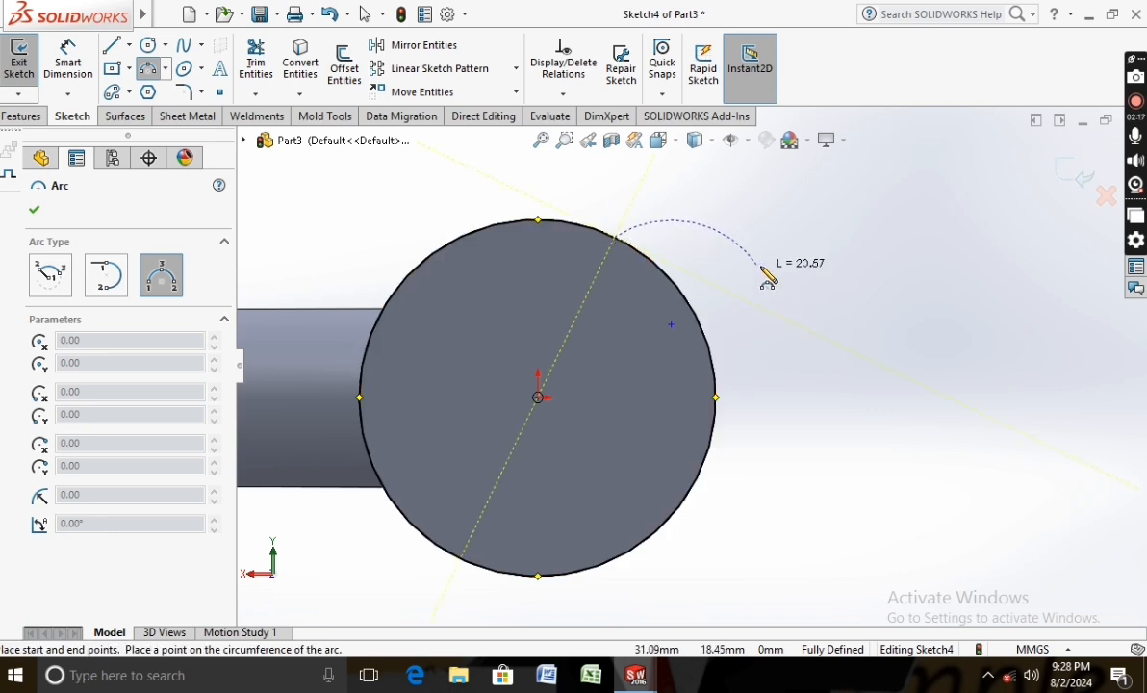
{"action": "left_click", "coordinate": [920, 396]}
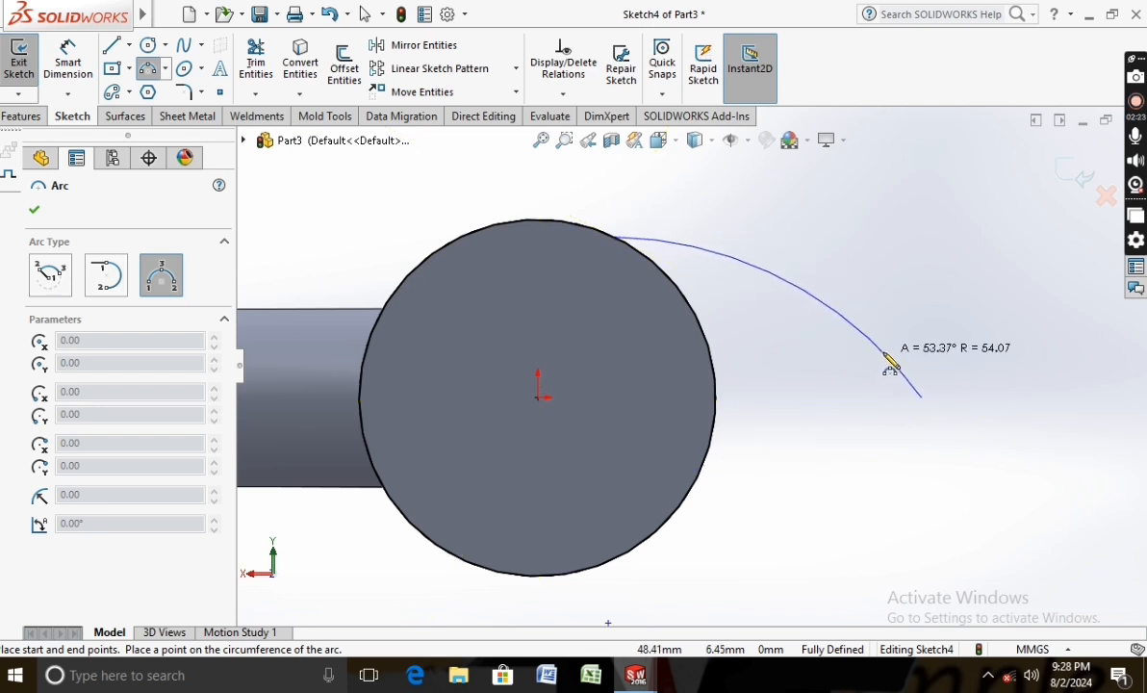
{"action": "left_click", "coordinate": [893, 363]}
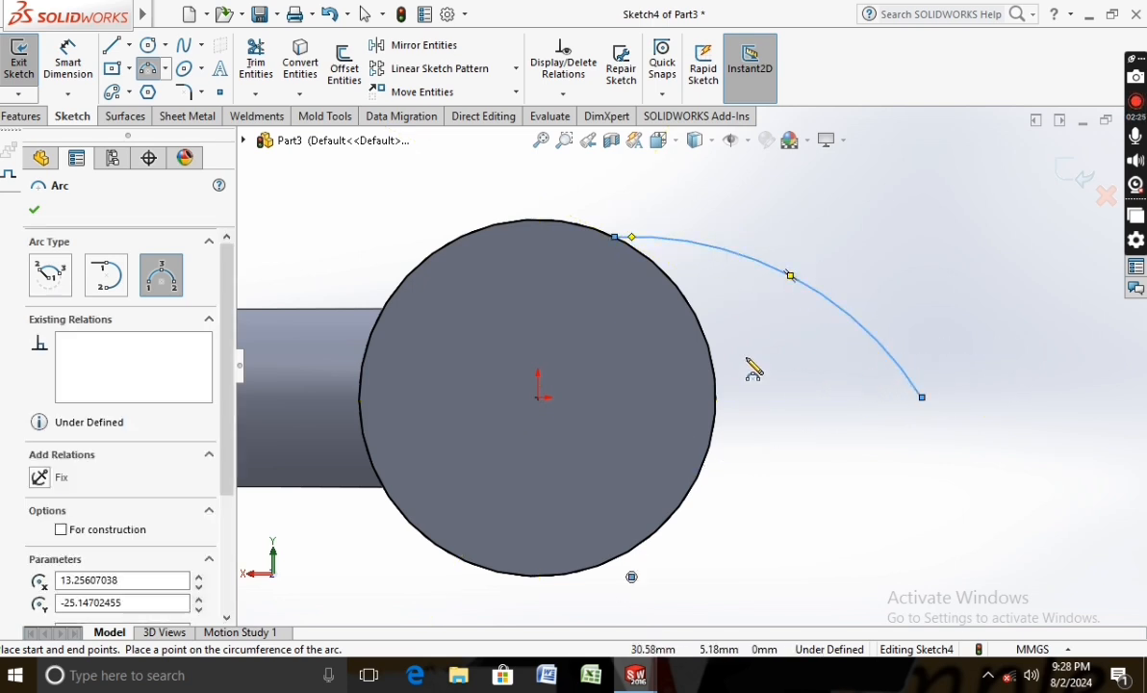
Sketch a smaller three-point arc below the first, starting on the circle and ending level with the outer arc's free end
{"action": "left_click", "coordinate": [685, 296]}
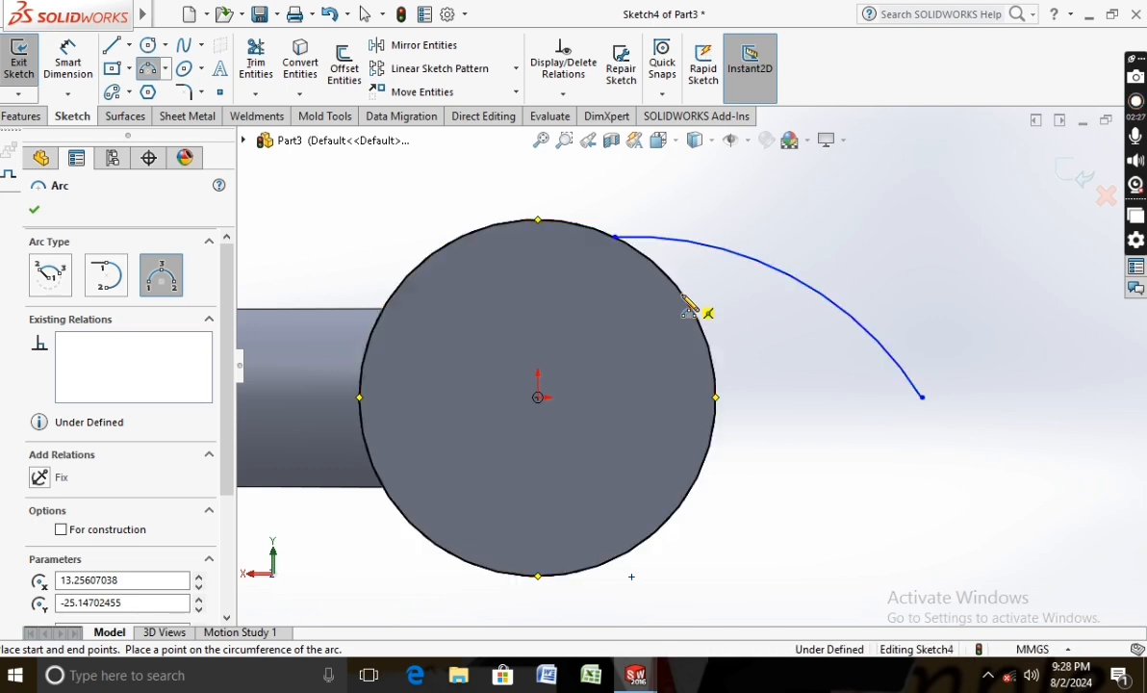
{"action": "left_click", "coordinate": [883, 400]}
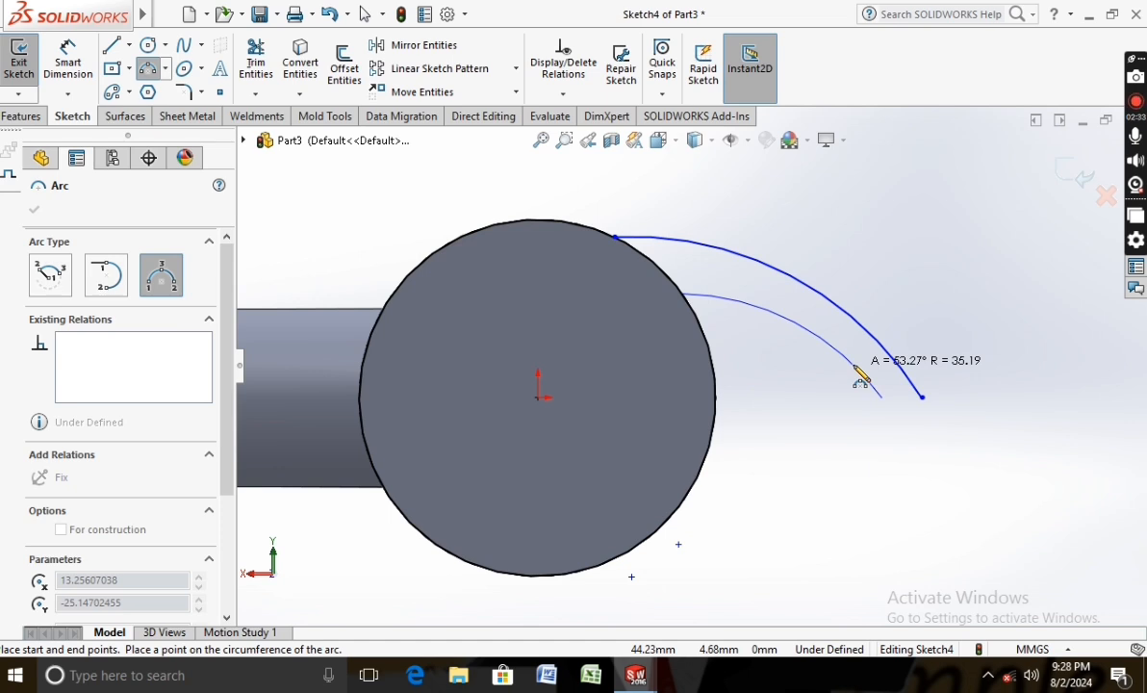
{"action": "left_click", "coordinate": [861, 379]}
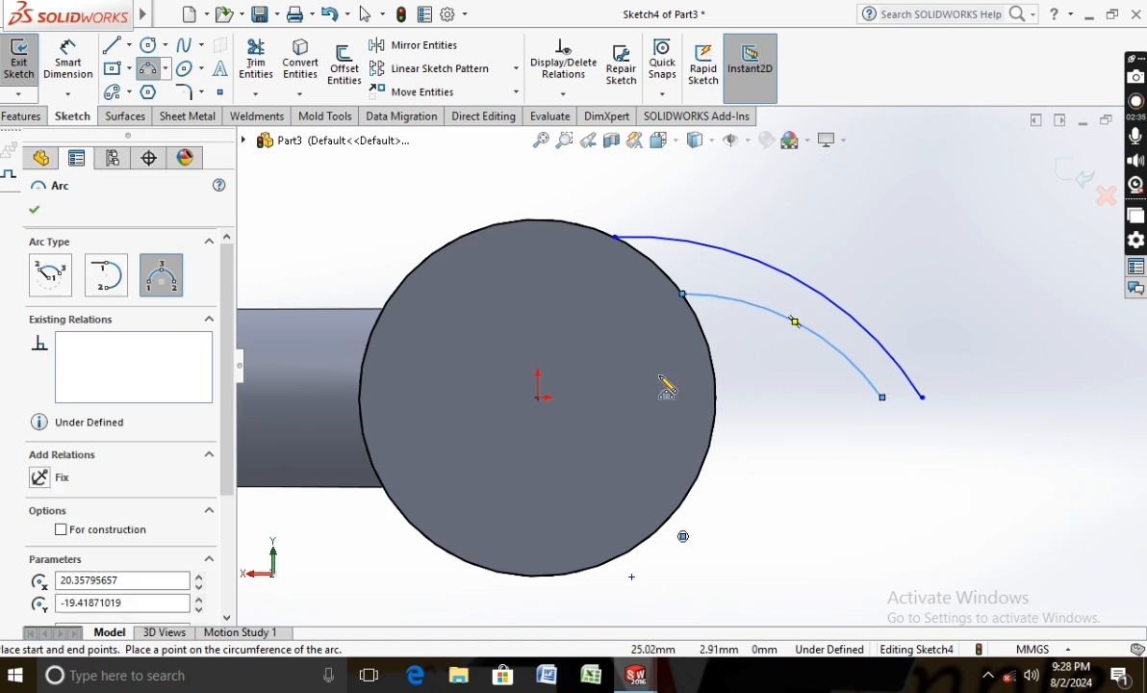
{"action": "left_click", "coordinate": [34, 211]}
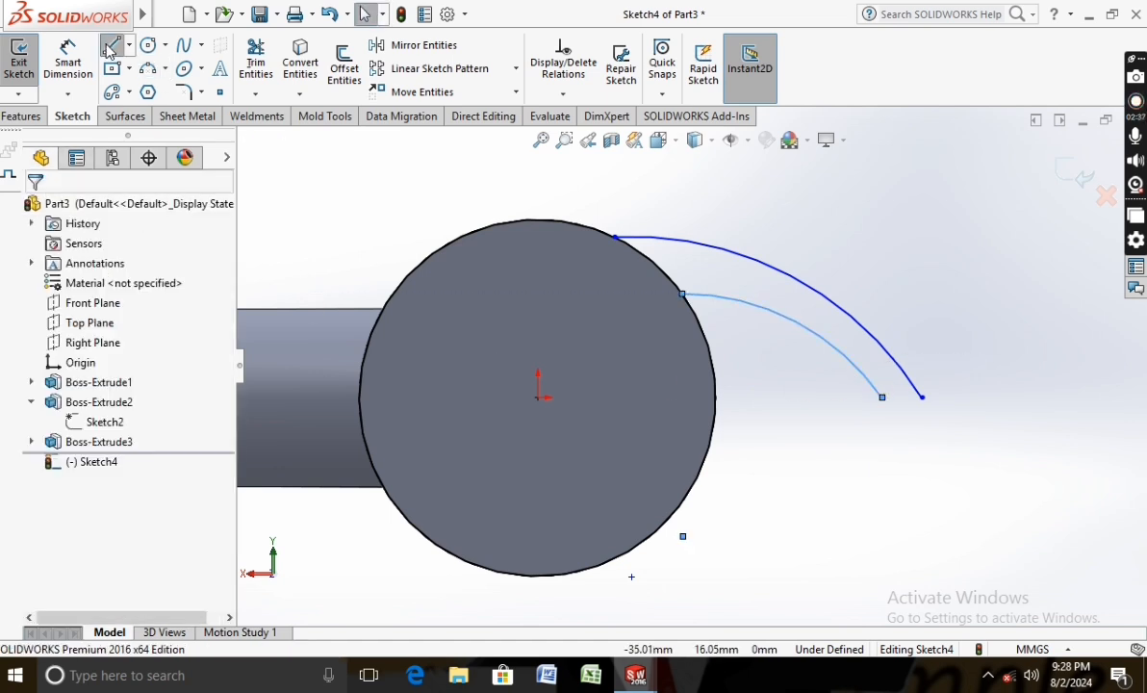
Join the free ends of the two arcs with a horizontal line about 5.6 mm long
{"action": "left_click", "coordinate": [111, 47]}
{"action": "left_click", "coordinate": [881, 397]}
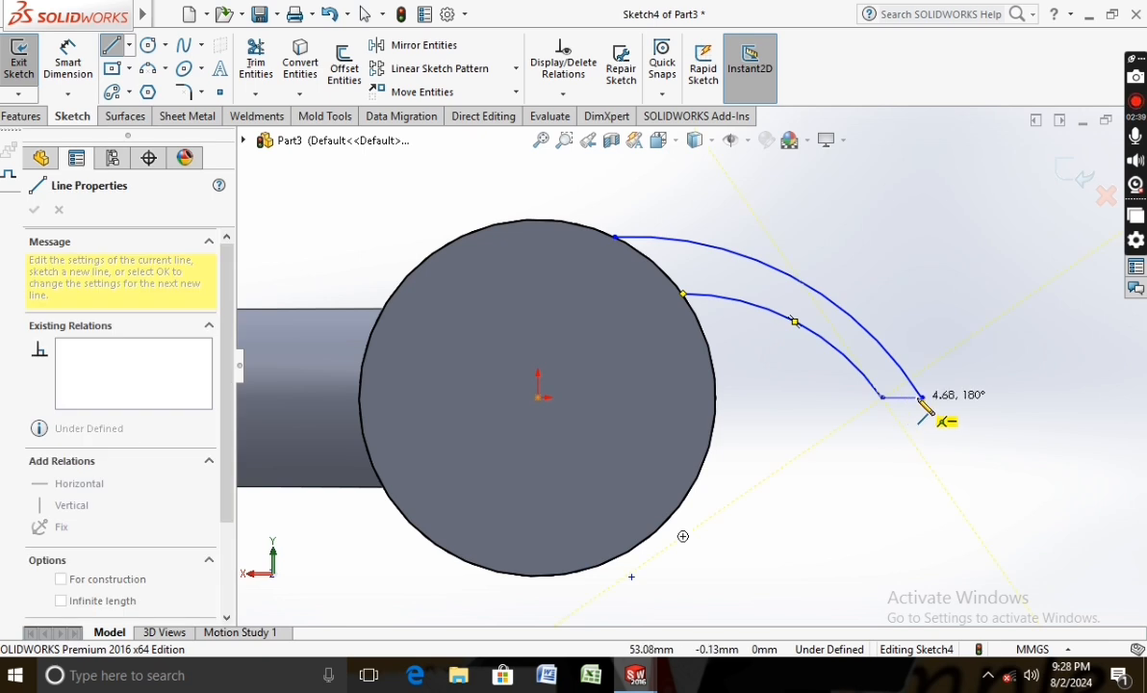
{"action": "left_click", "coordinate": [921, 396]}
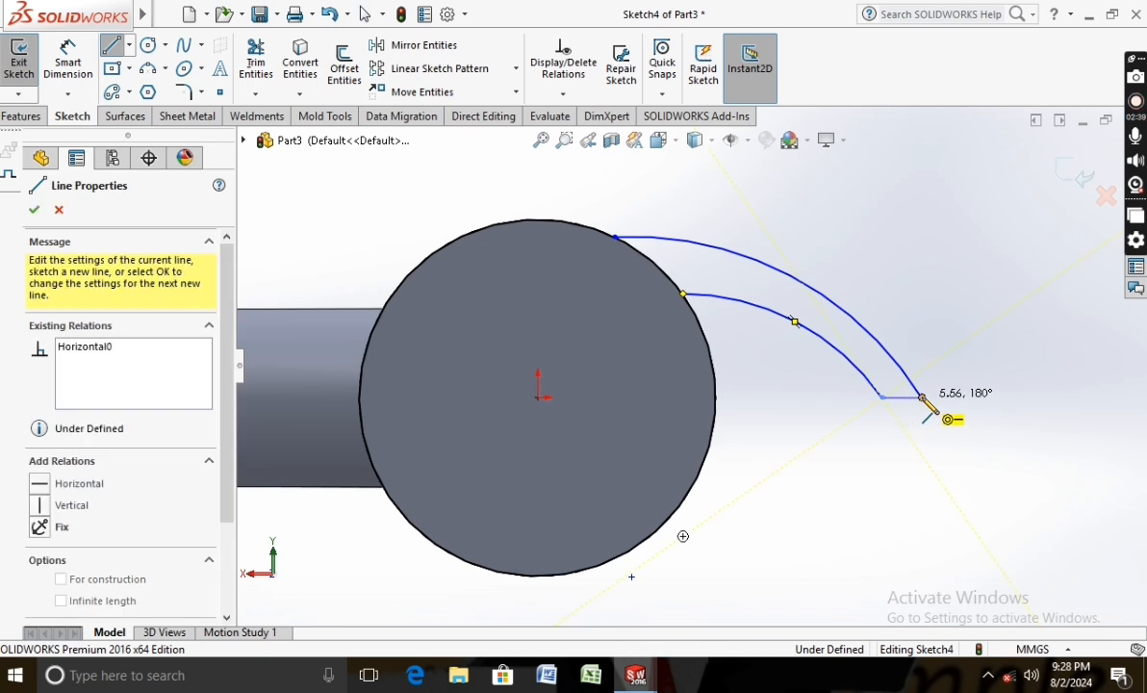
{"action": "left_click", "coordinate": [32, 210]}
Dimension the outer arc's radius at 48 mm
{"action": "left_click", "coordinate": [67, 62]}
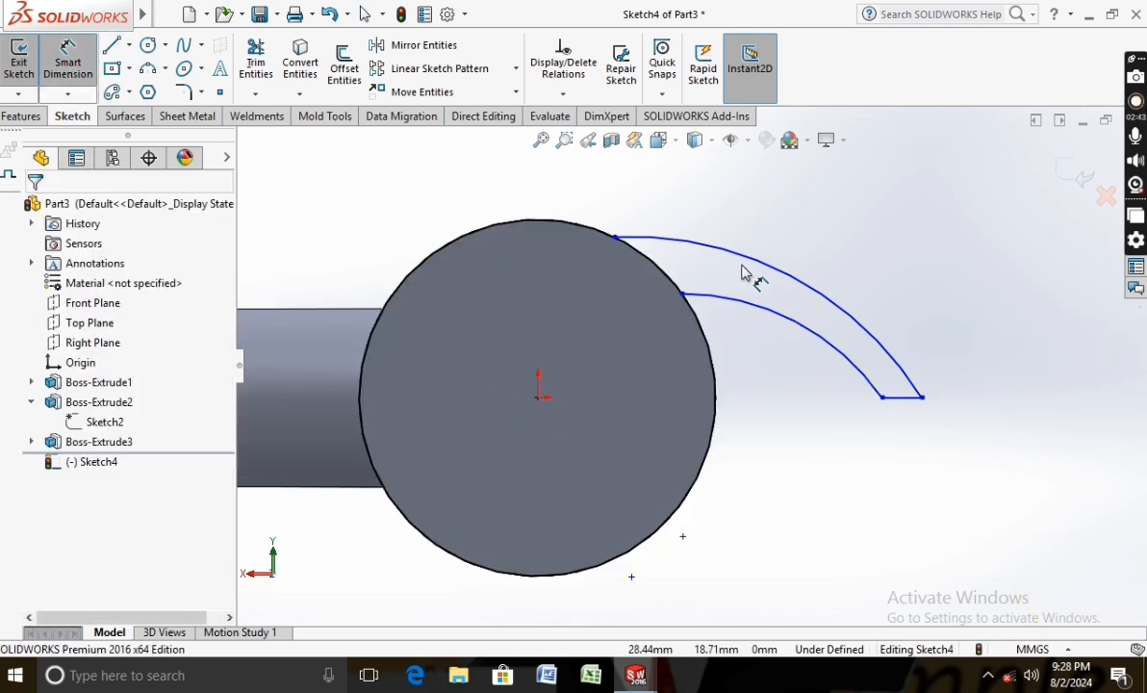
{"action": "left_click", "coordinate": [772, 274]}
{"action": "left_click", "coordinate": [757, 331]}
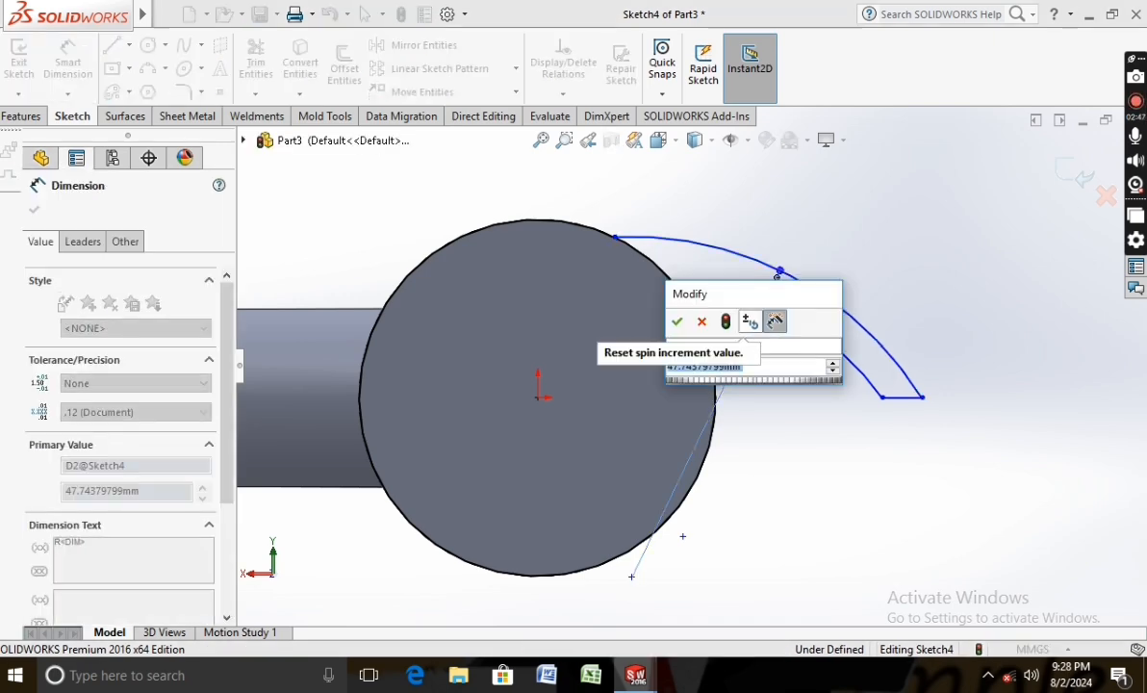
{"action": "type", "text": "48"}
{"action": "key", "text": "Return"}
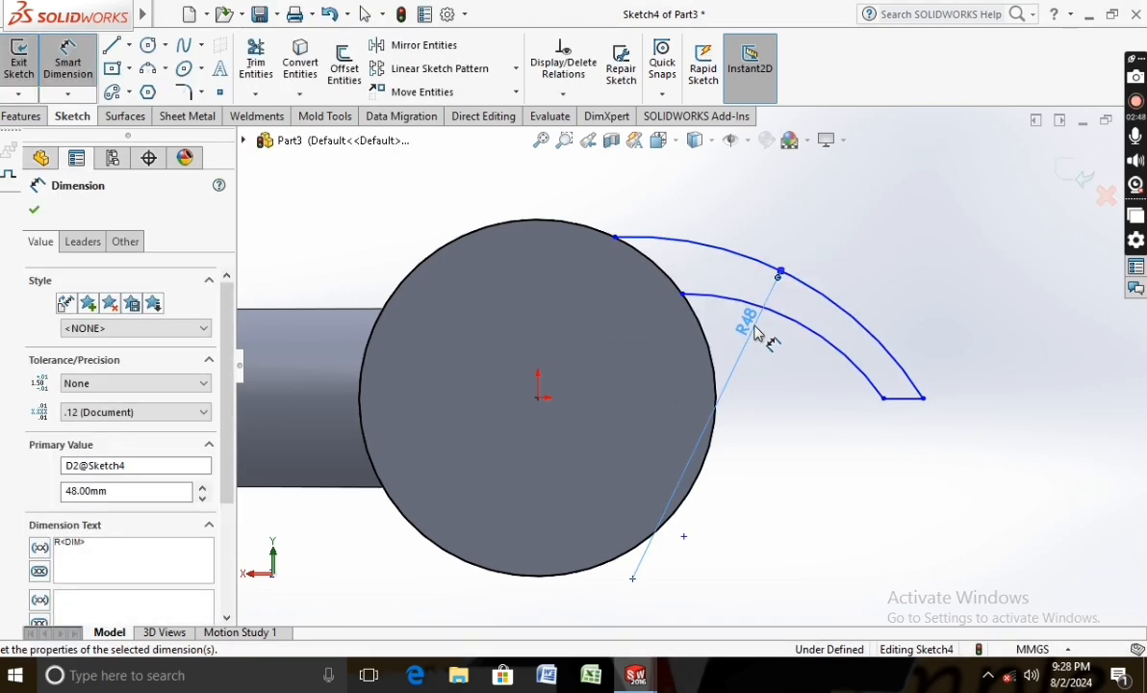
Dimension the inner arc's radius at 35 mm and finish dimensioning
{"action": "left_click", "coordinate": [804, 327]}
{"action": "left_click", "coordinate": [785, 359]}
{"action": "type", "text": "35"}
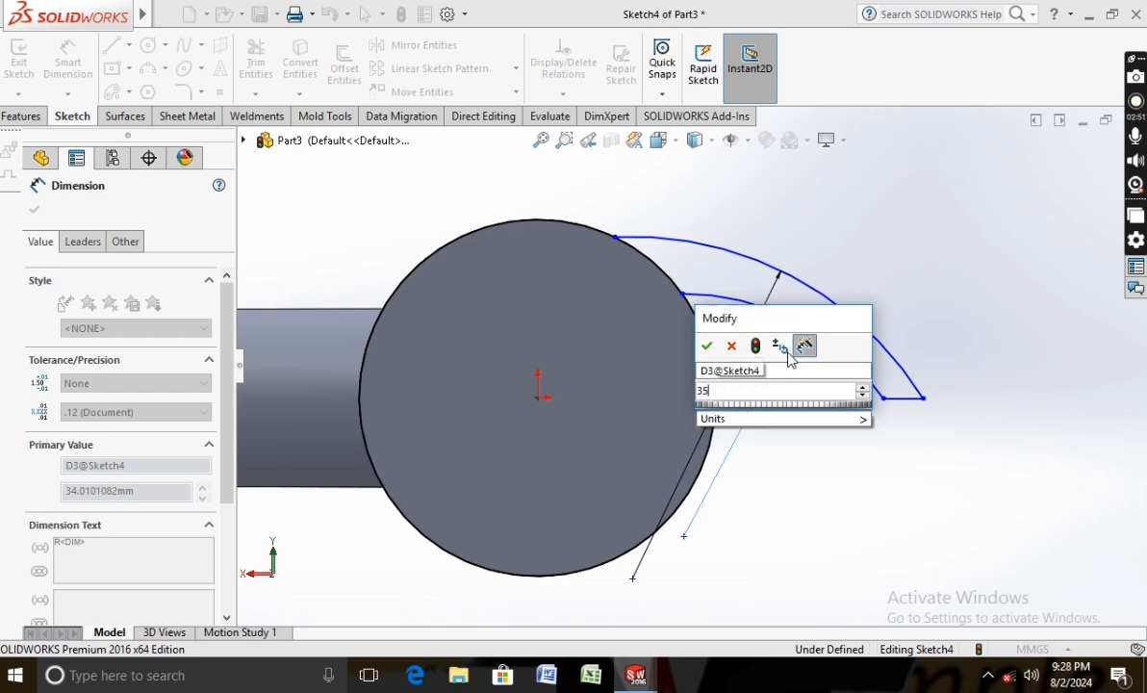
{"action": "key", "text": "Return"}
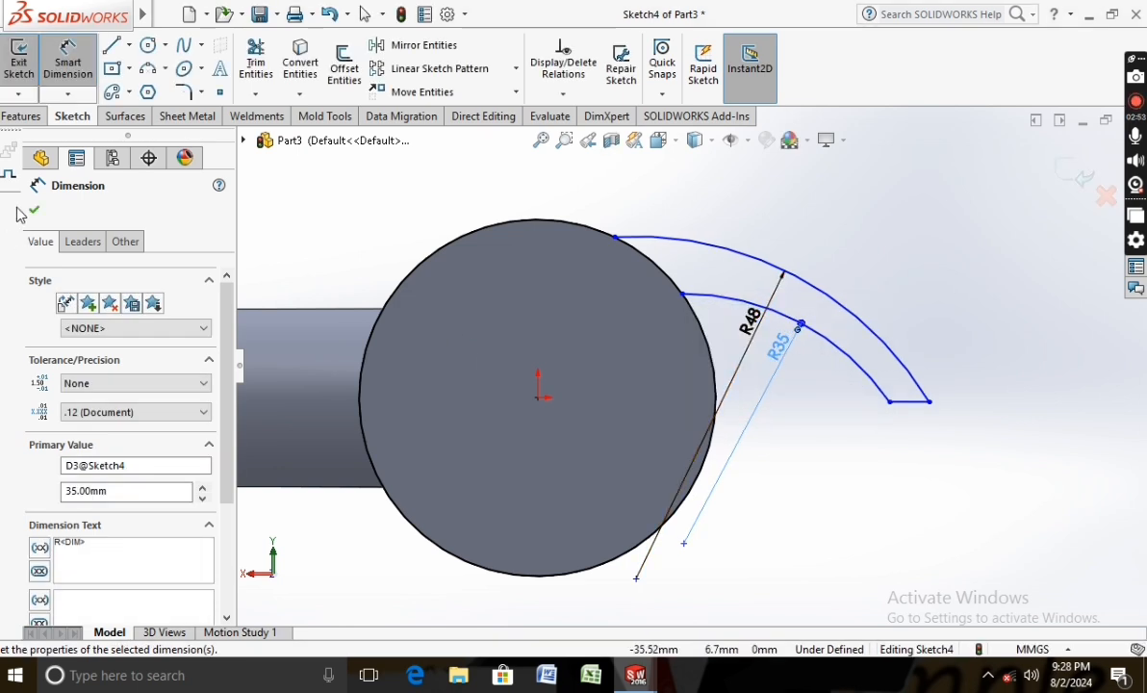
{"action": "left_click", "coordinate": [34, 212]}
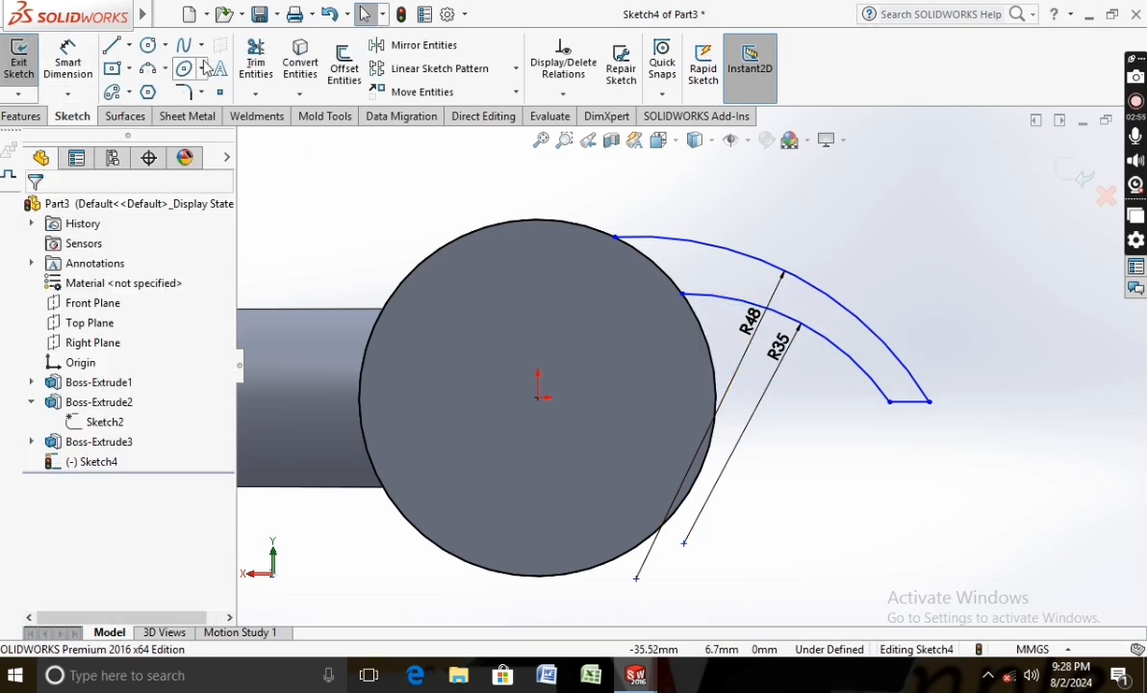
Trim away the long portion of the converted circle, keeping only the segment between the two arcs
{"action": "left_click", "coordinate": [256, 60]}
{"action": "left_click_drag", "start_coordinate": [444, 191], "coordinate": [476, 270]}
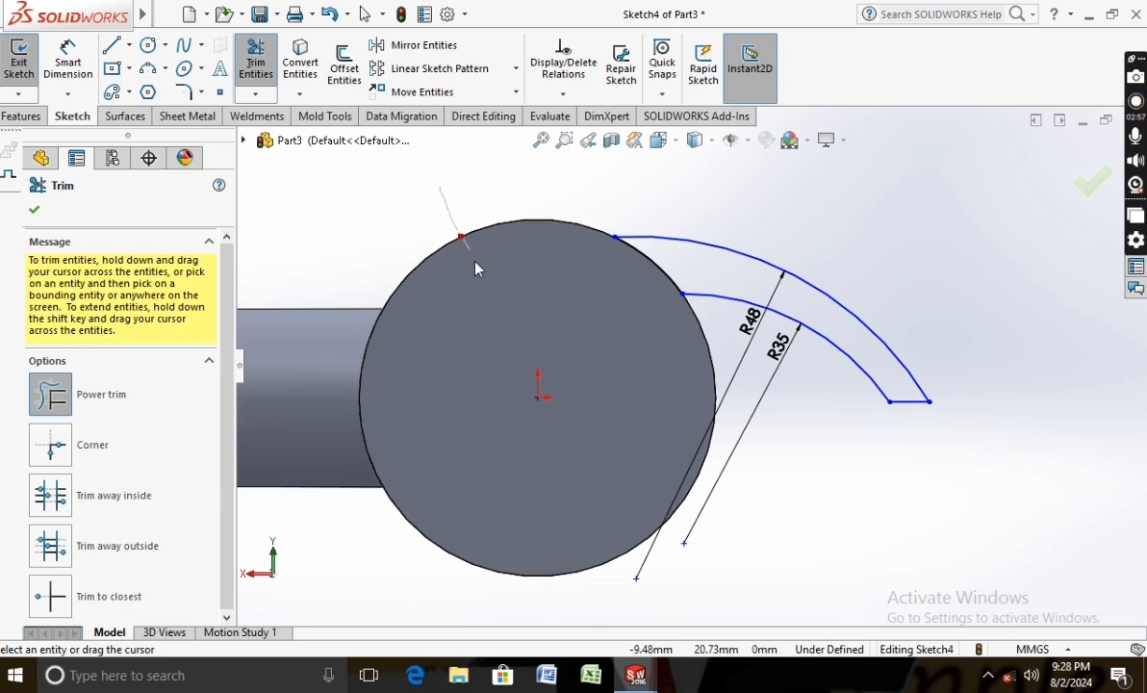
{"action": "left_click", "coordinate": [33, 212]}
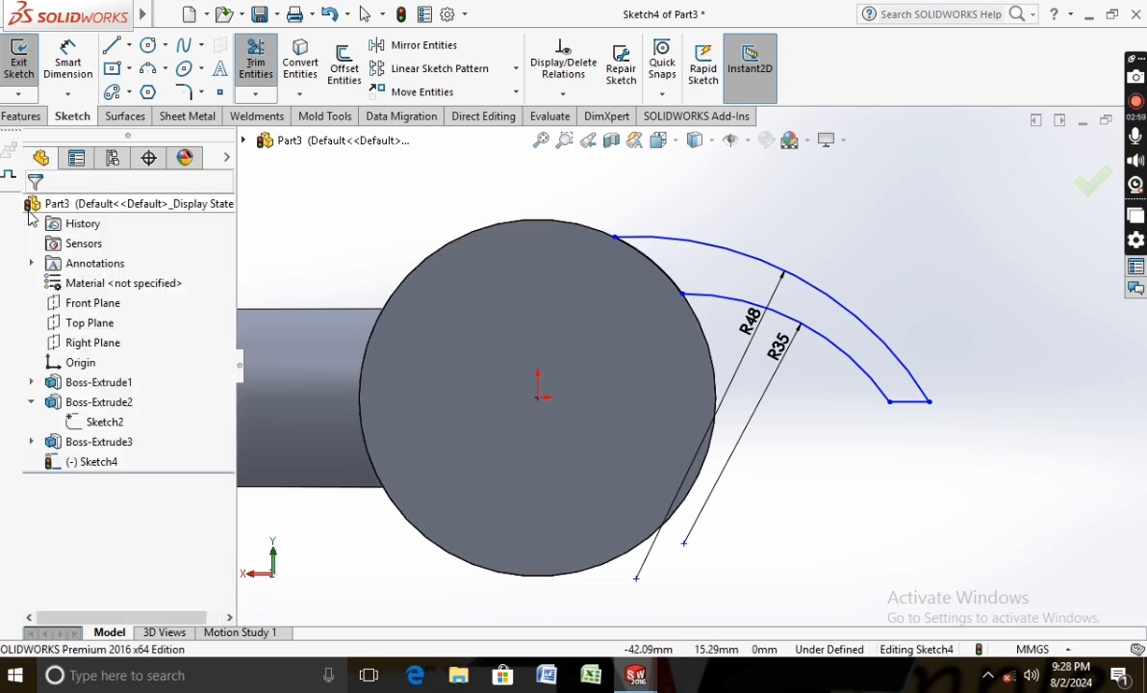
Extrude the claw profile 40 mm blind in the reversed direction, merged along the central cylinder
{"action": "left_click", "coordinate": [19, 118]}
{"action": "left_click", "coordinate": [36, 84]}
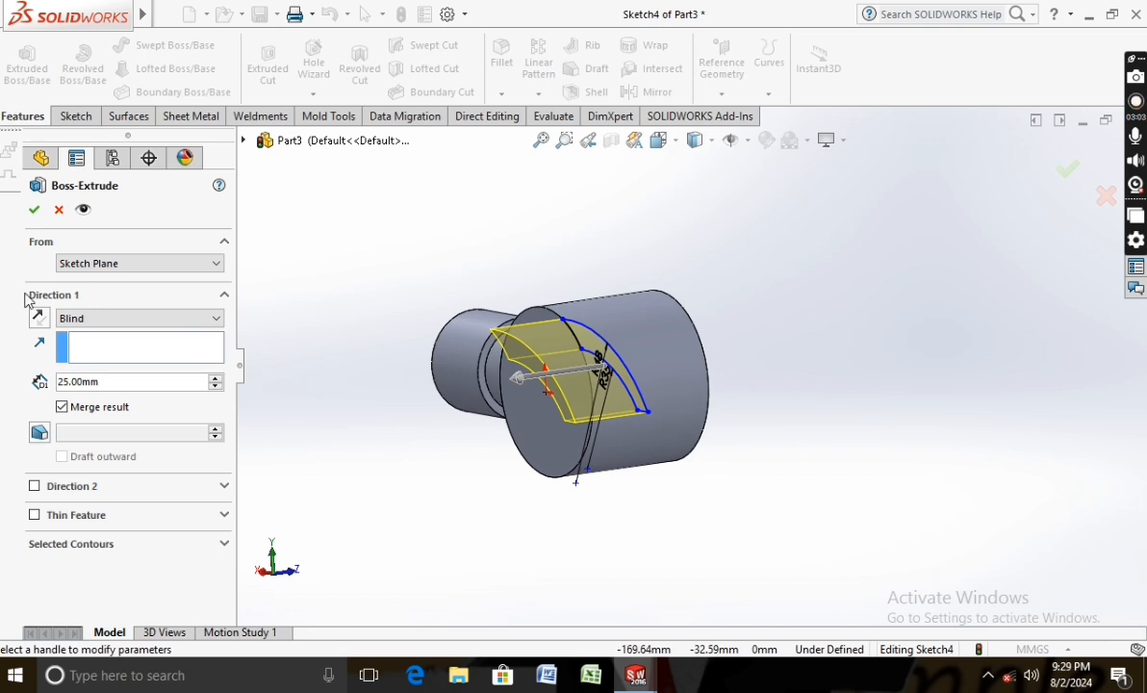
{"action": "left_click", "coordinate": [38, 323]}
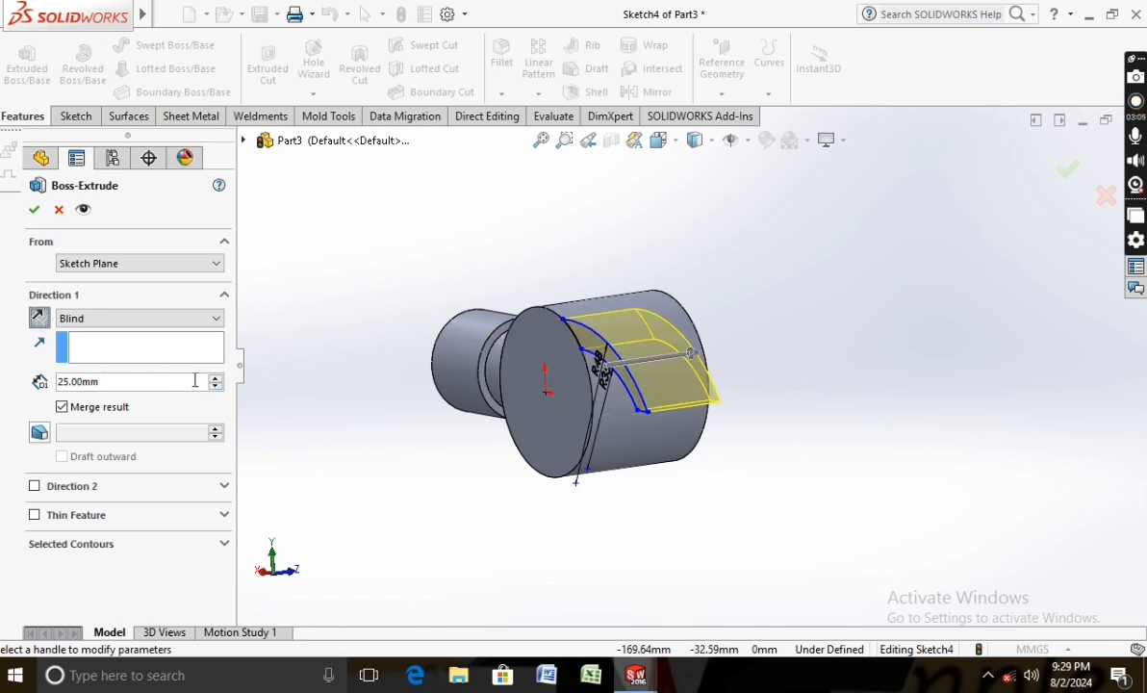
{"action": "type", "text": "40"}
{"action": "key", "text": "Return"}
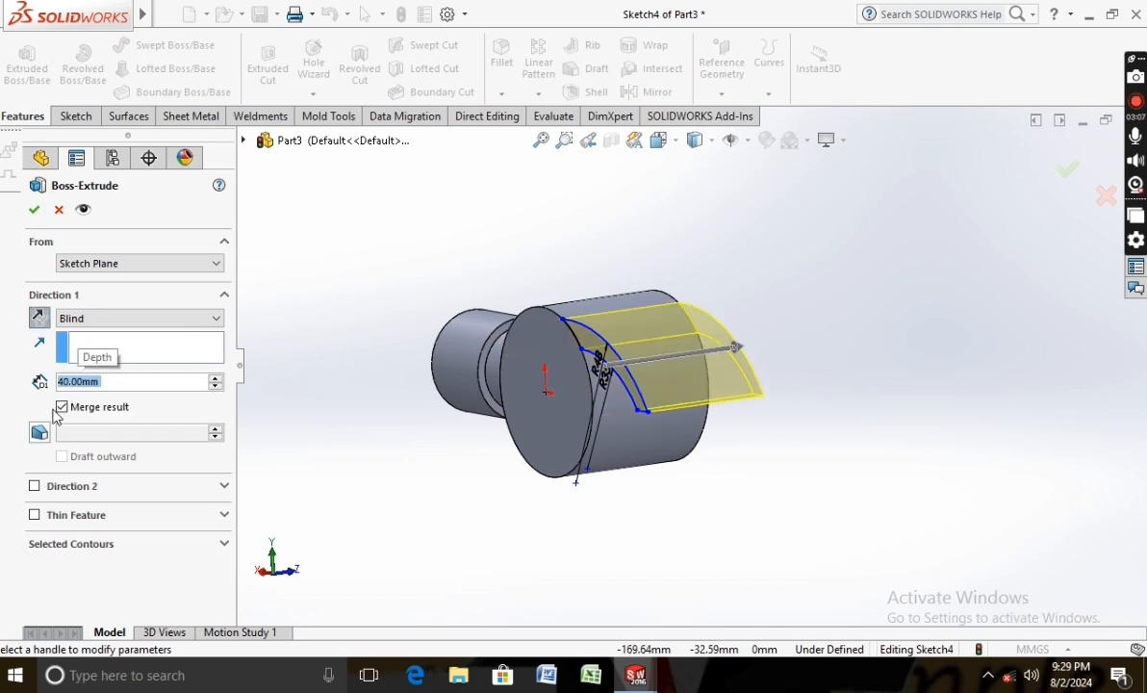
{"action": "left_click", "coordinate": [35, 211]}
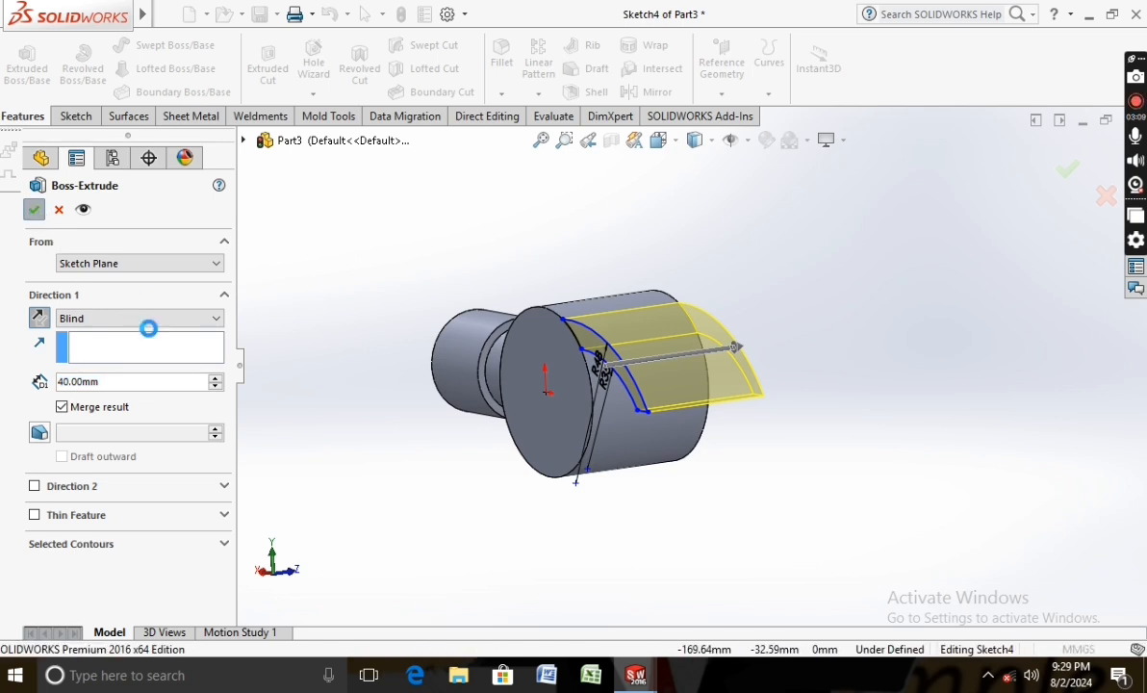
Start a sketch on the Top Plane and draw a short vertical midpoint line centred on the claw's free edge
{"action": "middle_click_drag", "start_coordinate": [402, 504], "coordinate": [538, 476]}
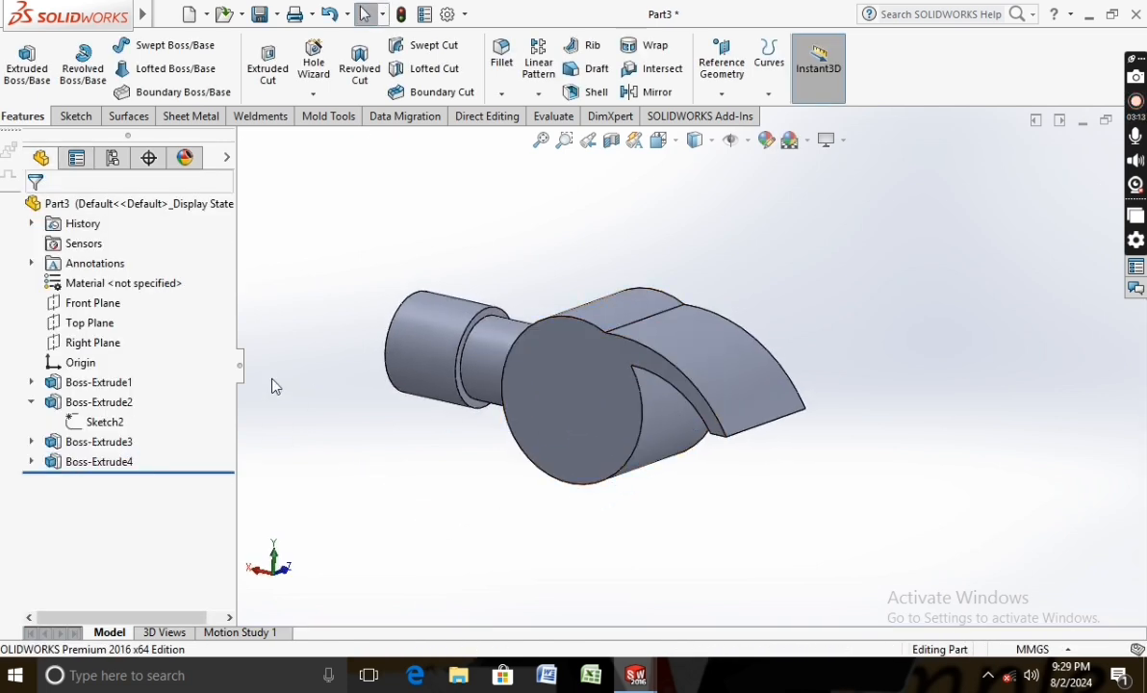
{"action": "right_click", "coordinate": [77, 322]}
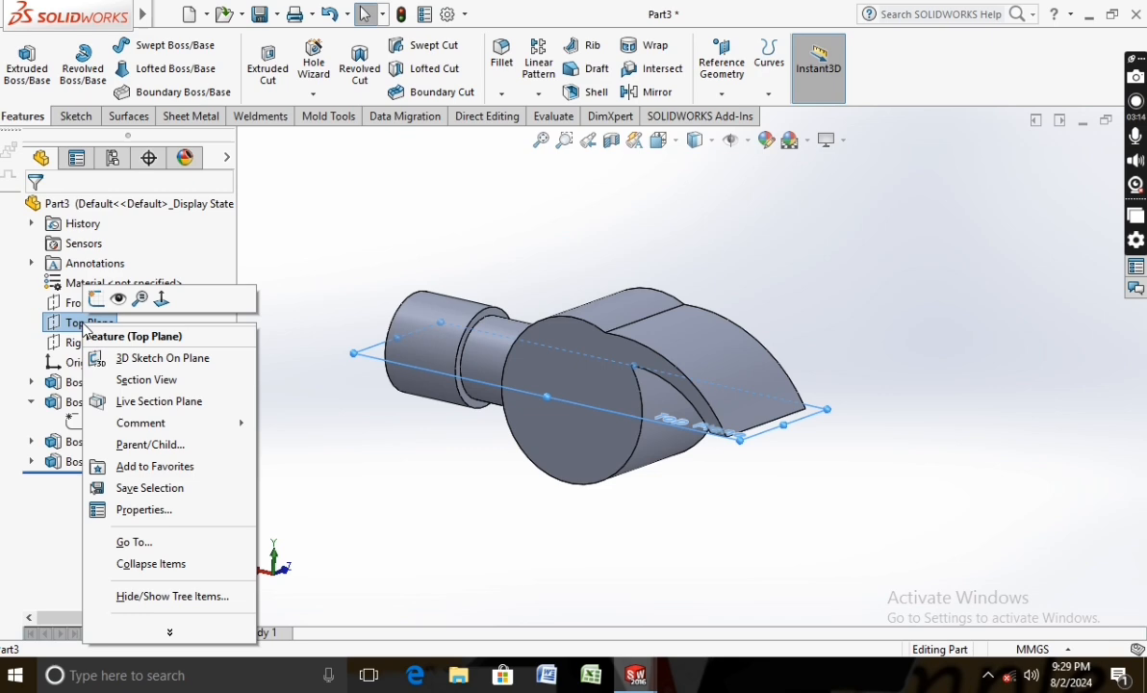
{"action": "left_click", "coordinate": [159, 299]}
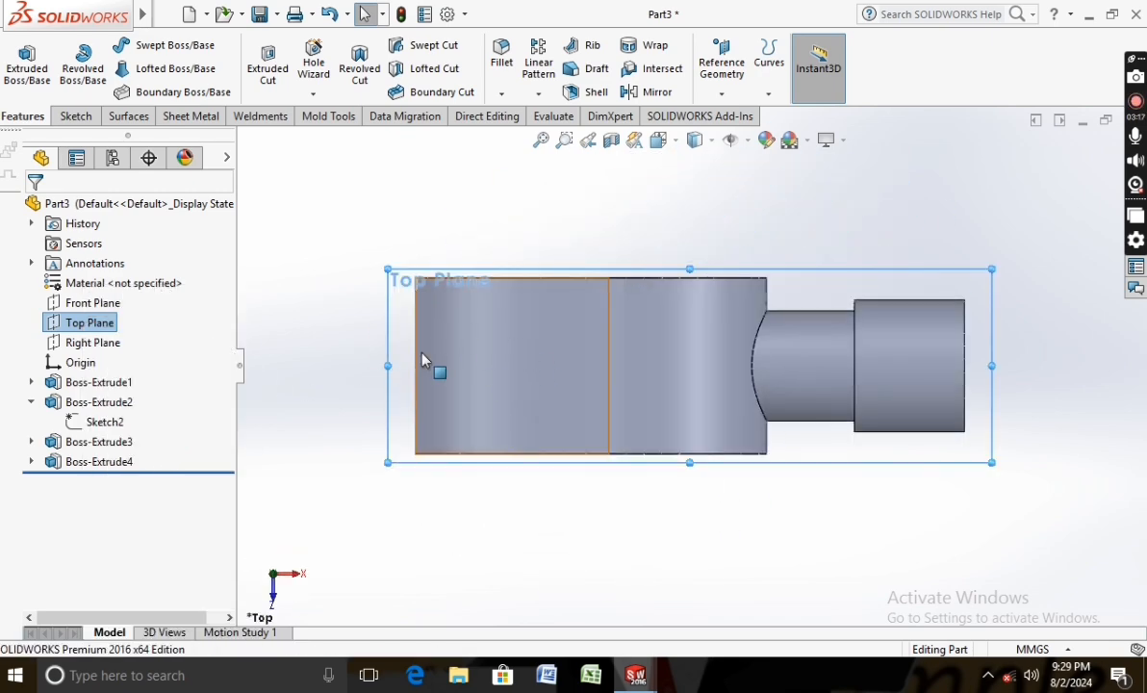
{"action": "left_click", "coordinate": [75, 117]}
{"action": "left_click", "coordinate": [29, 69]}
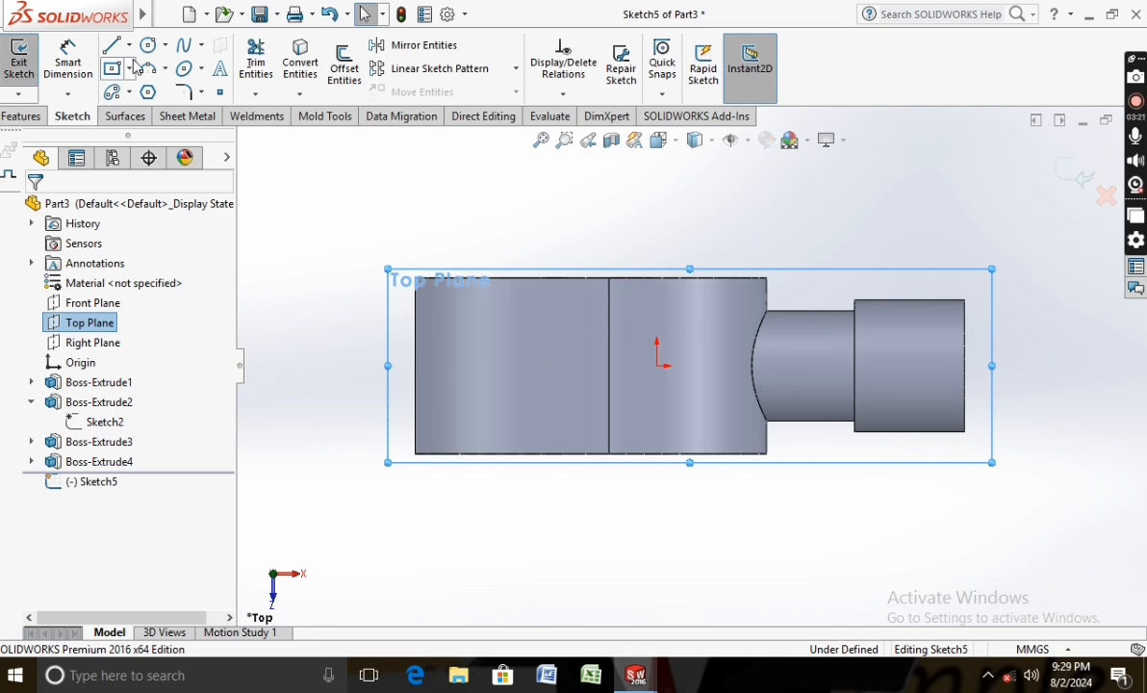
{"action": "left_click", "coordinate": [129, 45]}
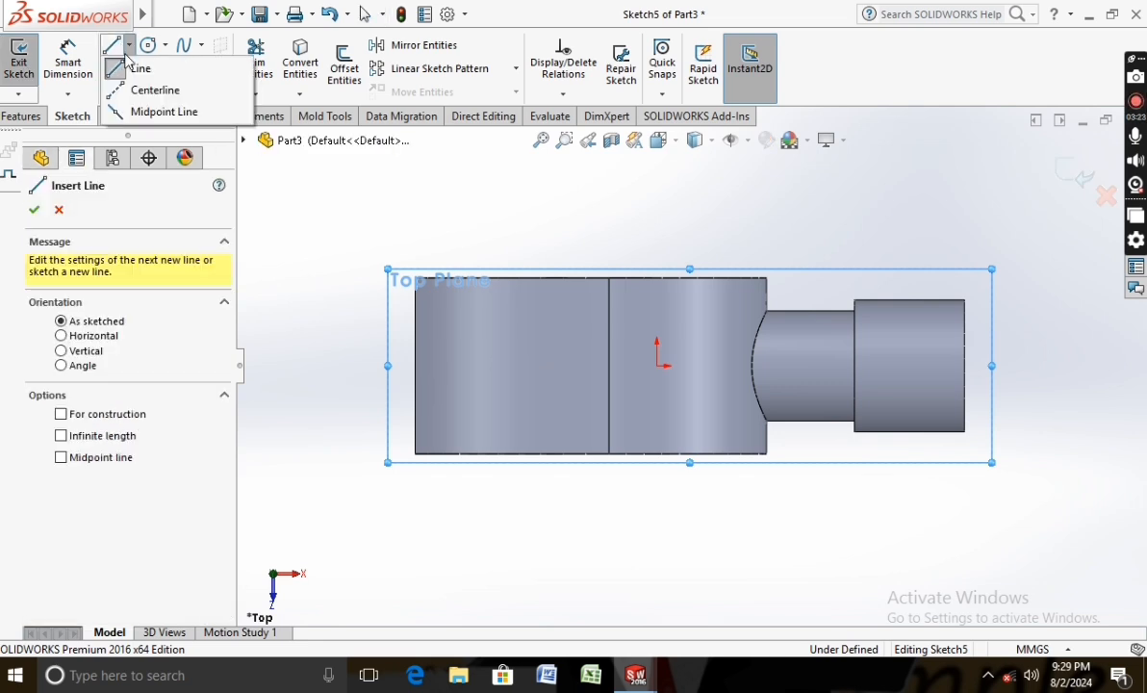
{"action": "left_click", "coordinate": [159, 109]}
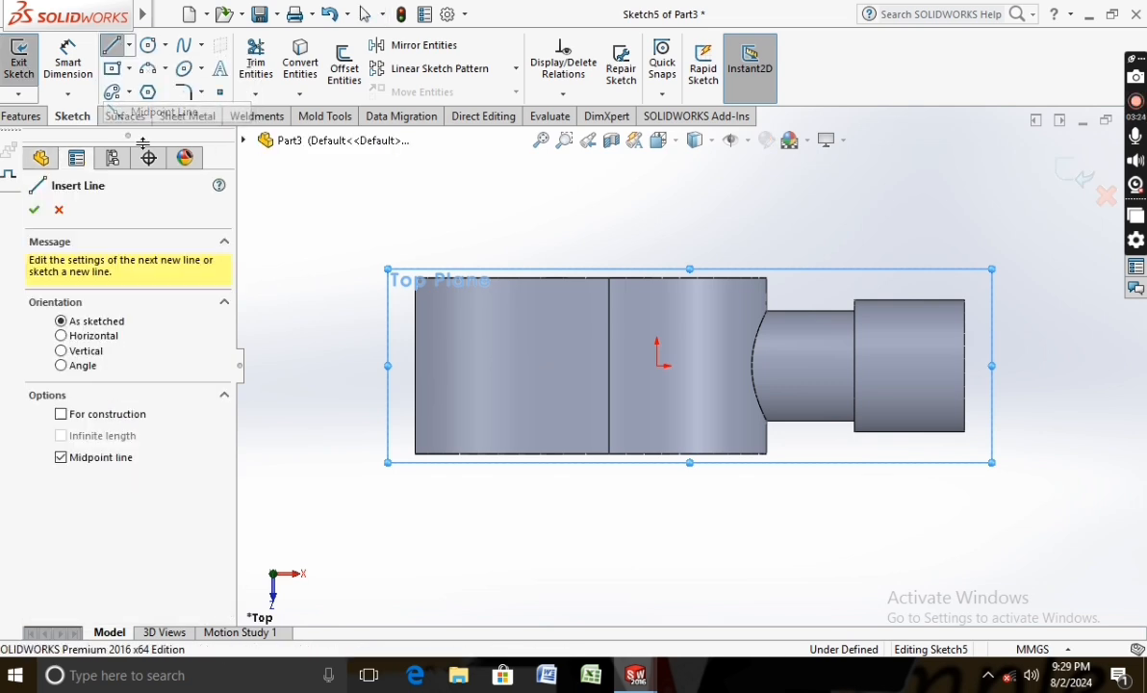
{"action": "left_click", "coordinate": [412, 366]}
{"action": "left_click", "coordinate": [415, 340]}
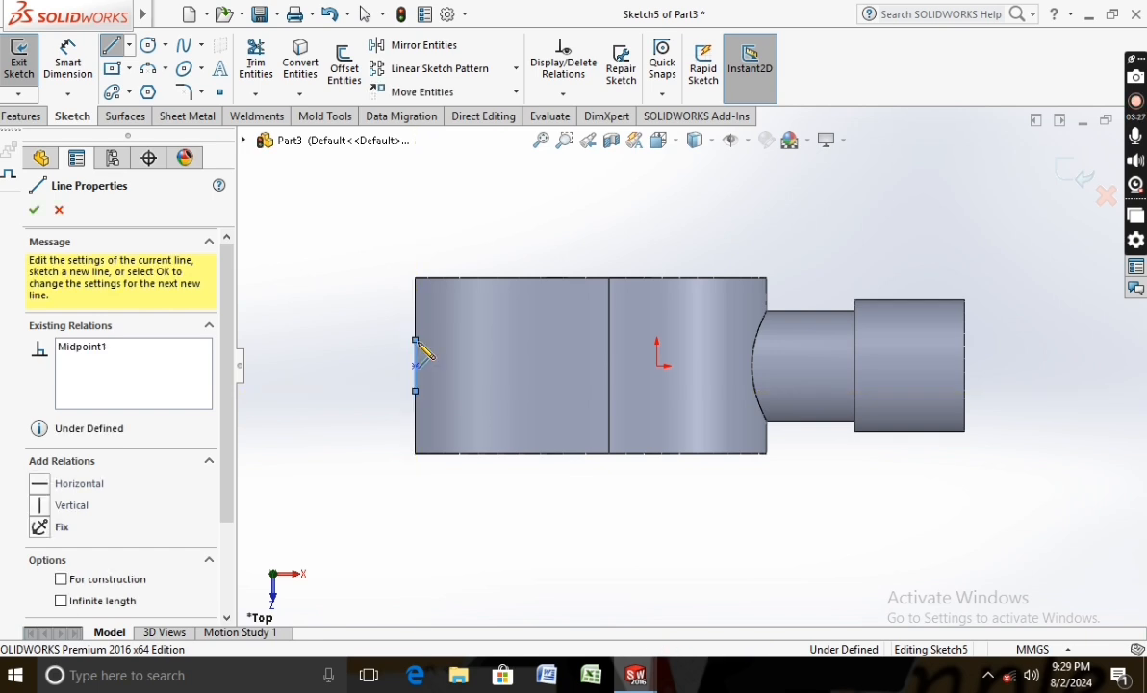
{"action": "key", "text": "Escape"}
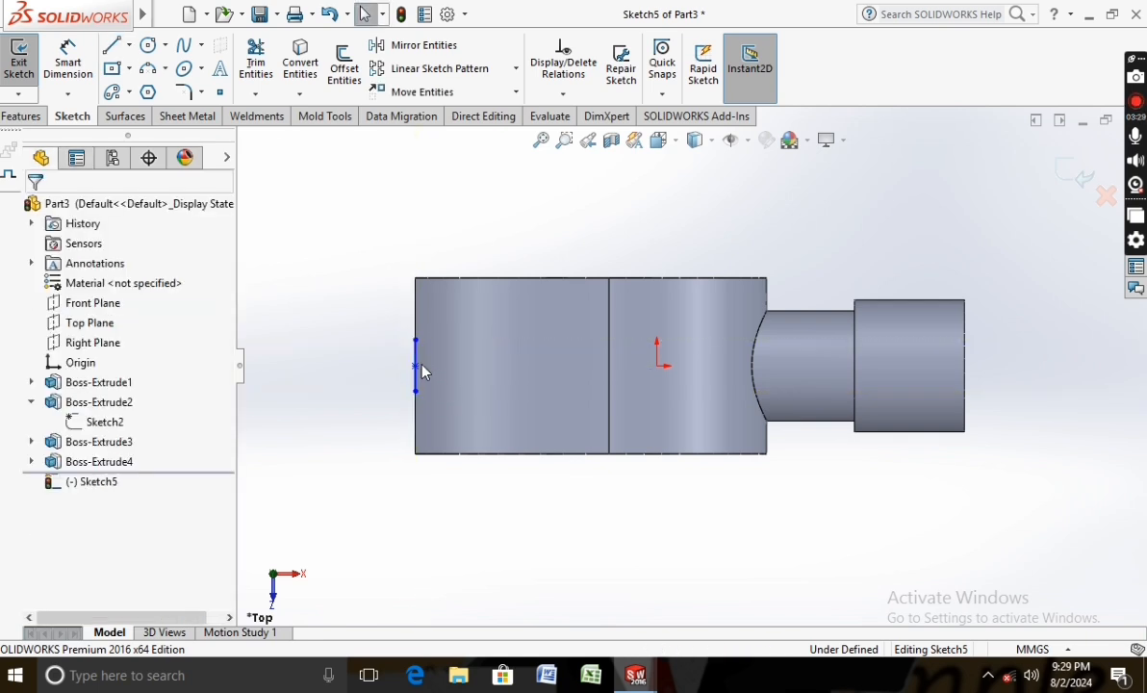
{"action": "left_click", "coordinate": [114, 44]}
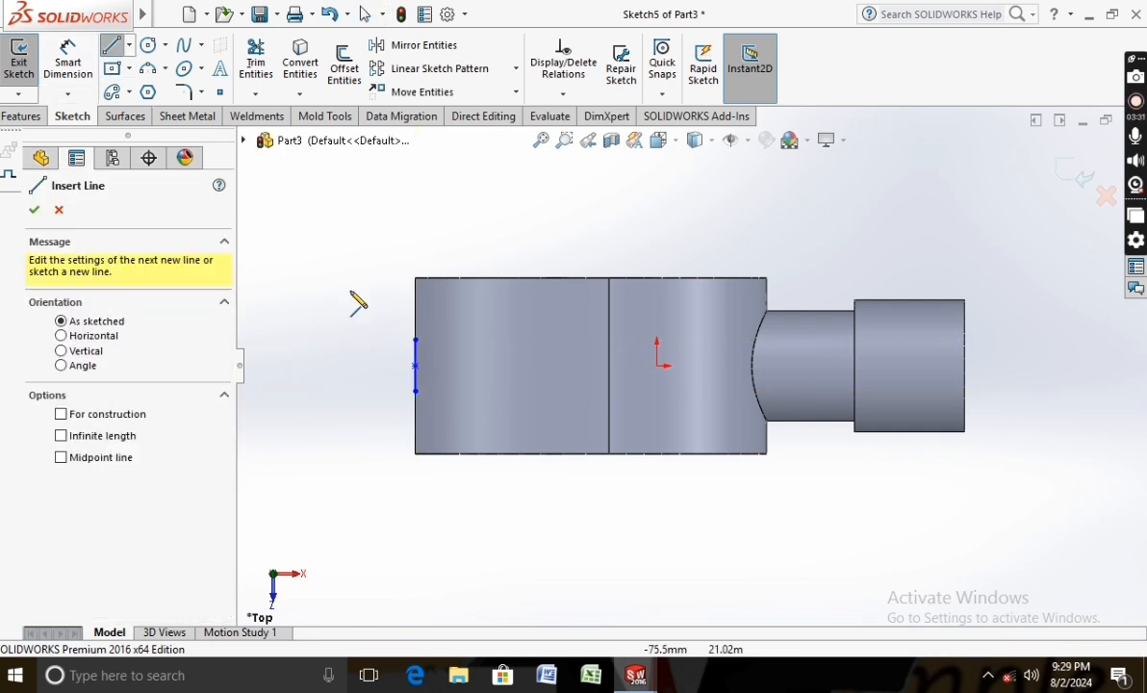
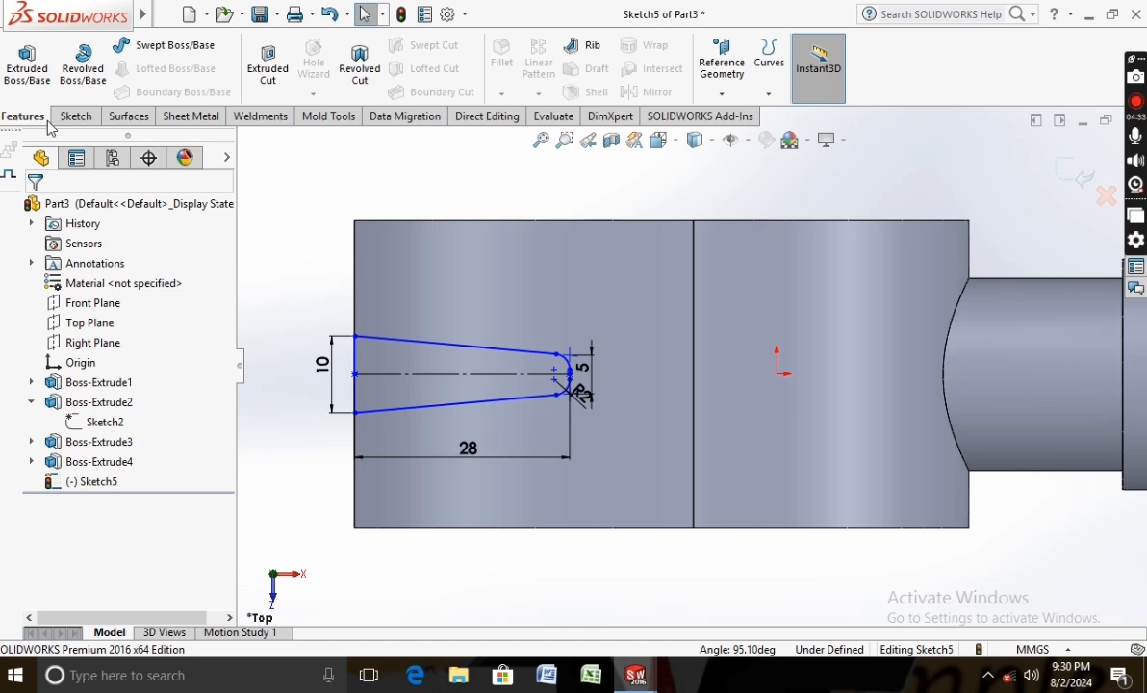
Cut the tapered slot sketch 40 mm blind upward through the claw with an Extruded Cut in the reversed direction
{"action": "left_click", "coordinate": [269, 59]}
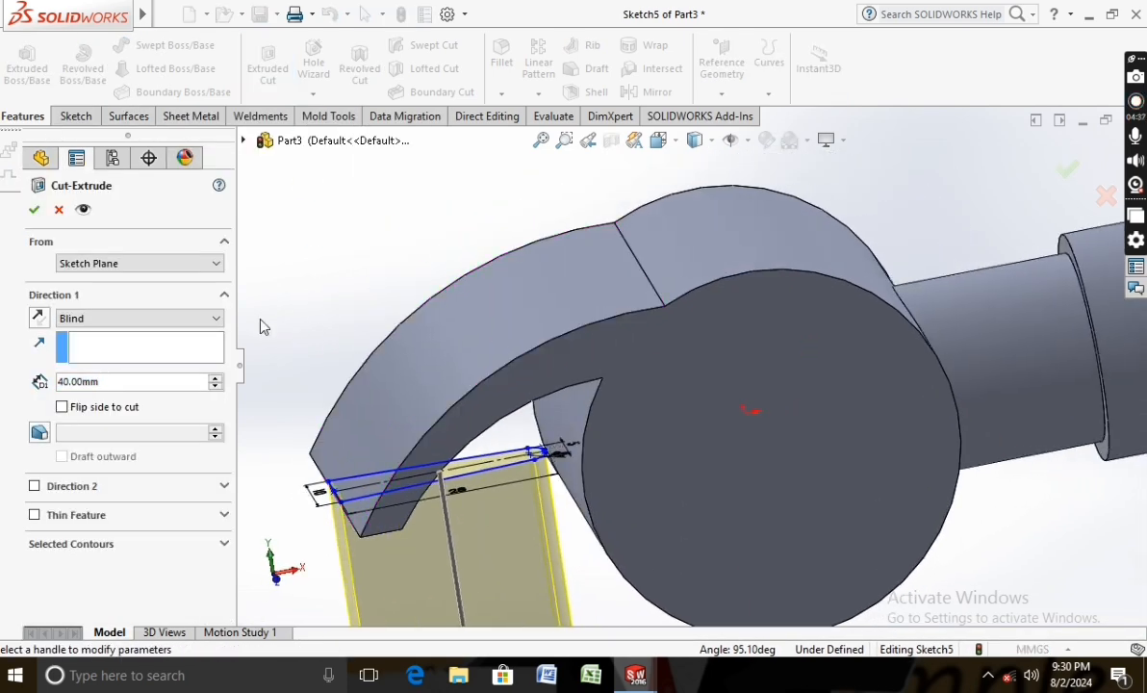
{"action": "left_click", "coordinate": [39, 318]}
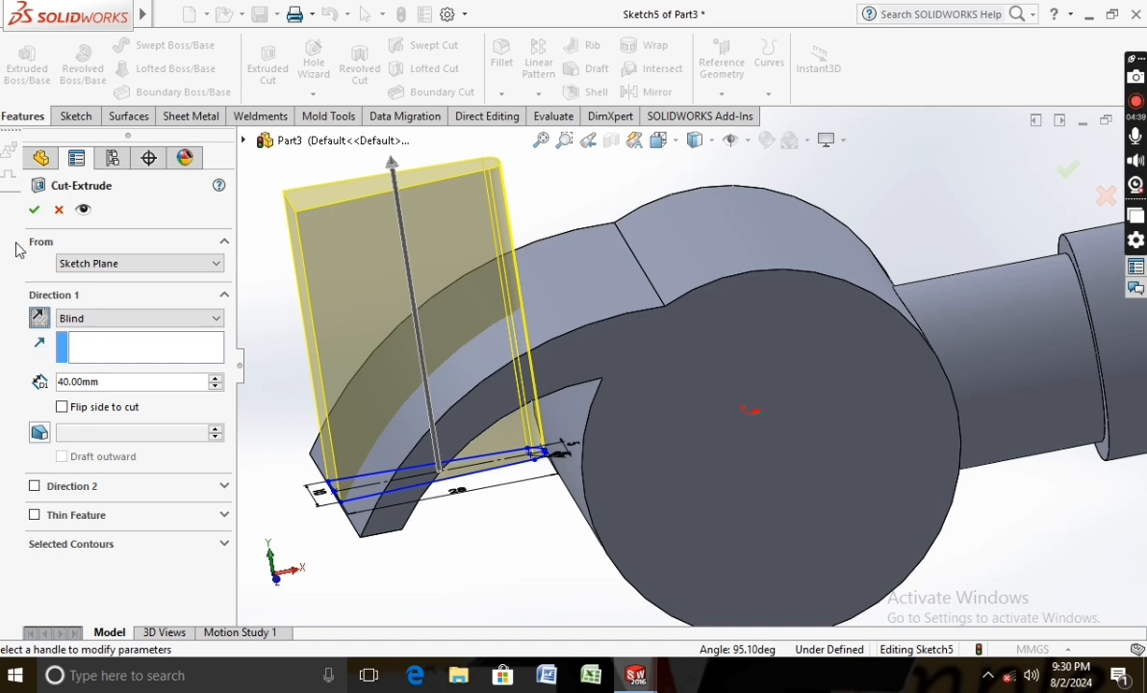
{"action": "left_click", "coordinate": [33, 208]}
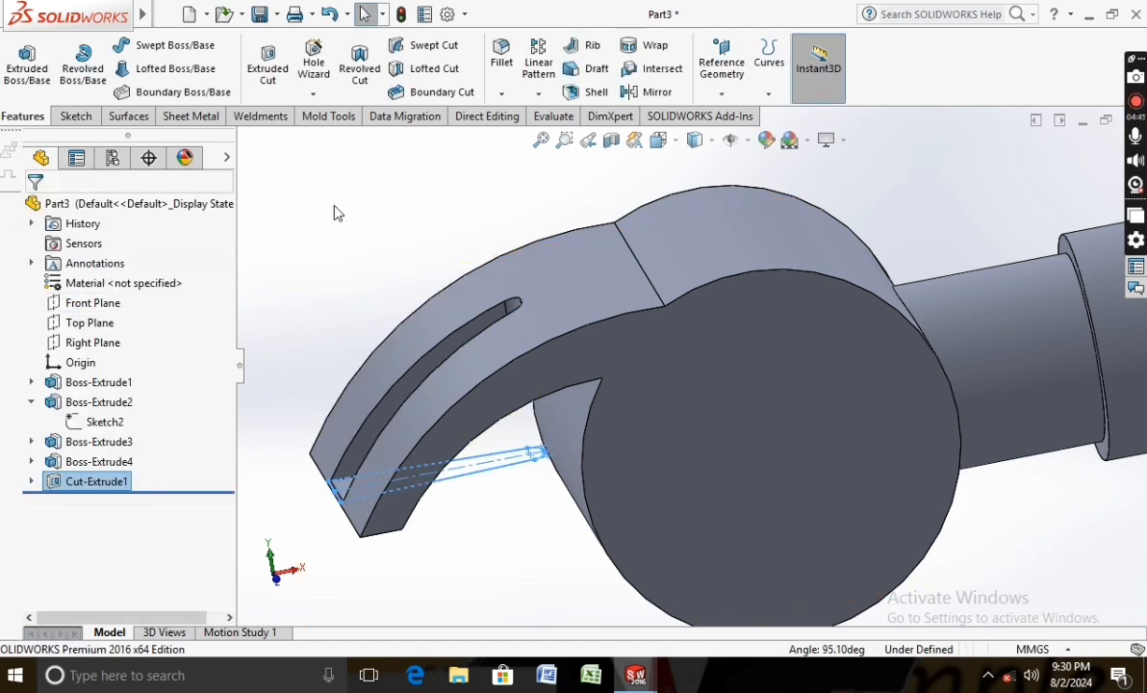
{"action": "left_click", "coordinate": [335, 206]}
{"action": "scroll", "coordinate": [349, 256], "scroll_direction": "up", "scroll_amount": 3}
{"action": "middle_click_drag", "start_coordinate": [465, 359], "coordinate": [436, 359]}
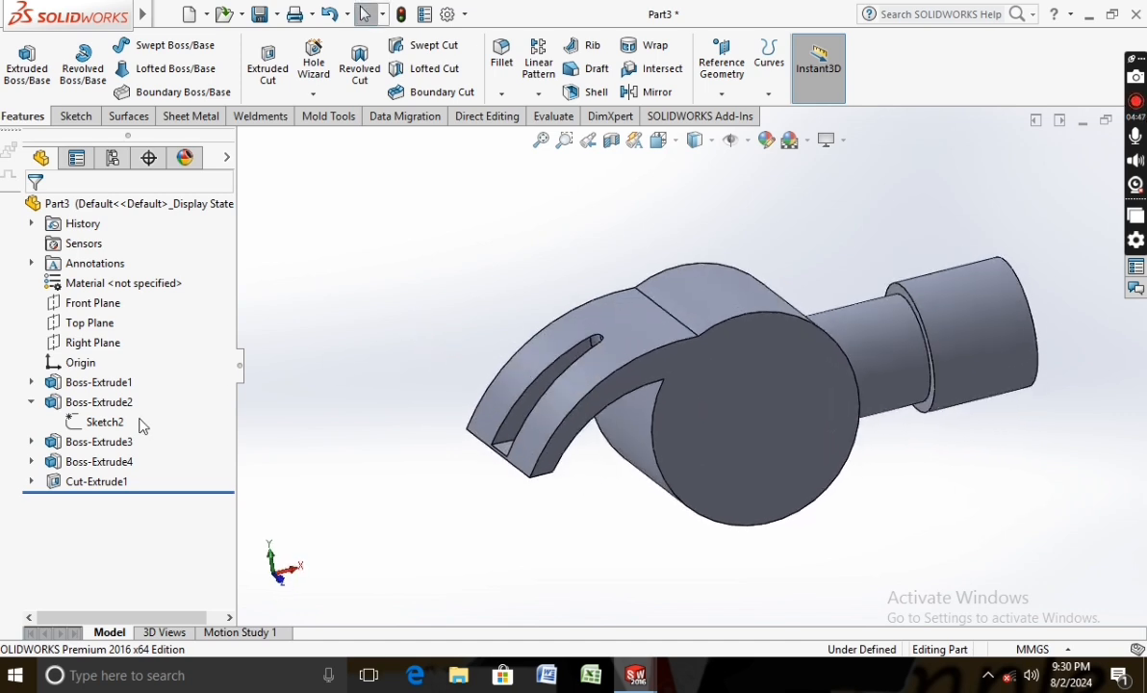
Reopen the slot cut's sketch and examine how its wide end lines up with the claw's tip
{"action": "left_click", "coordinate": [32, 481]}
{"action": "left_click", "coordinate": [91, 500]}
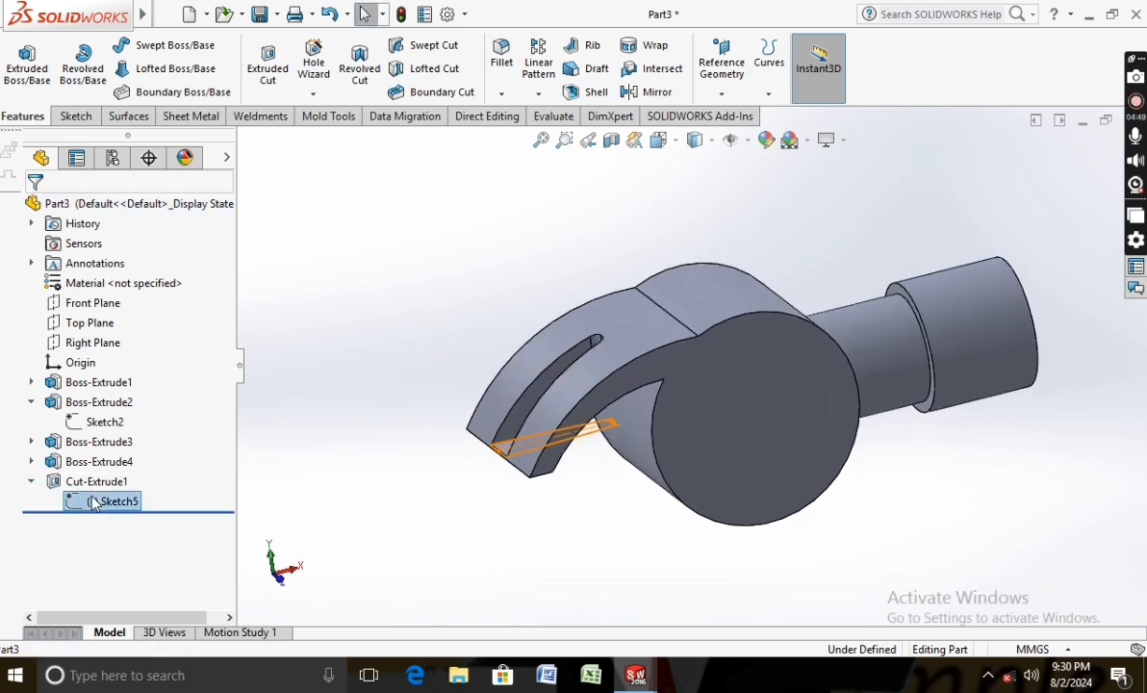
{"action": "right_click", "coordinate": [91, 501]}
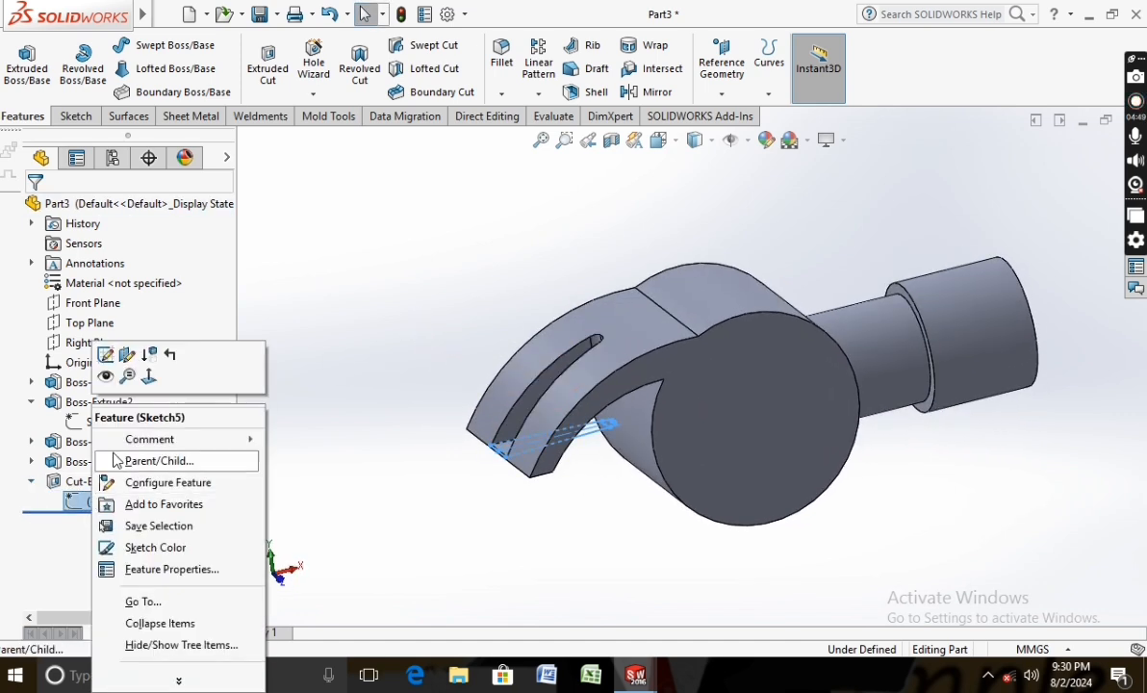
{"action": "left_click", "coordinate": [106, 354]}
{"action": "middle_click_drag", "start_coordinate": [409, 453], "coordinate": [396, 535]}
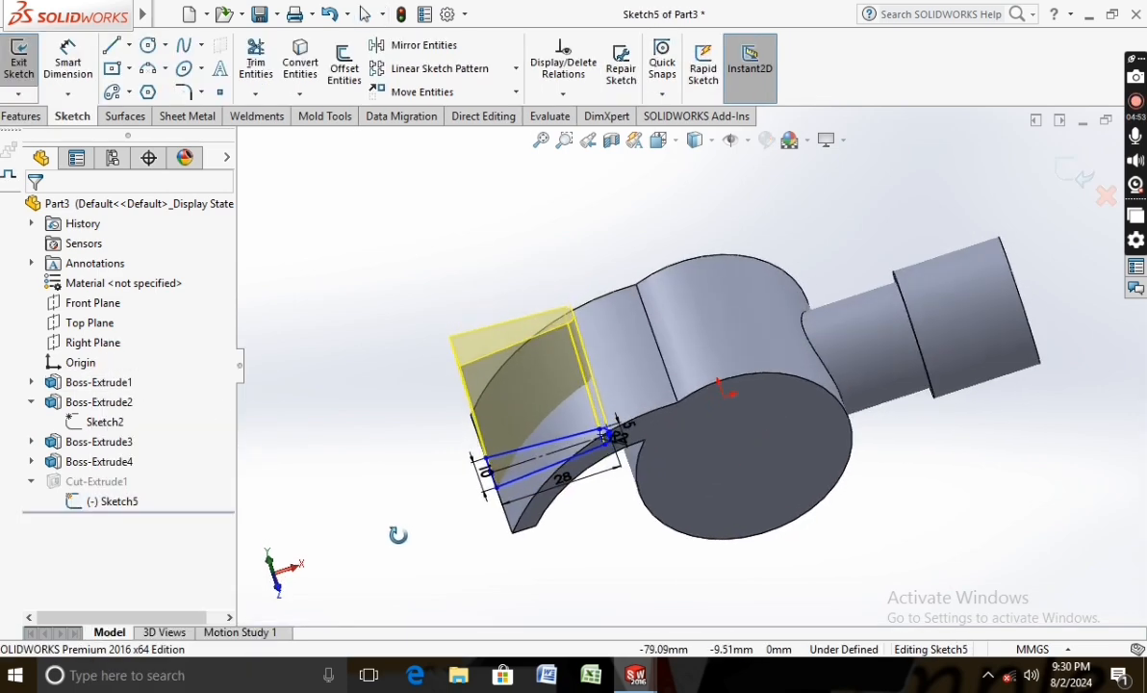
{"action": "scroll", "coordinate": [535, 430], "scroll_direction": "down", "scroll_amount": 5}
{"action": "scroll", "coordinate": [535, 430], "scroll_direction": "down", "scroll_amount": 2}
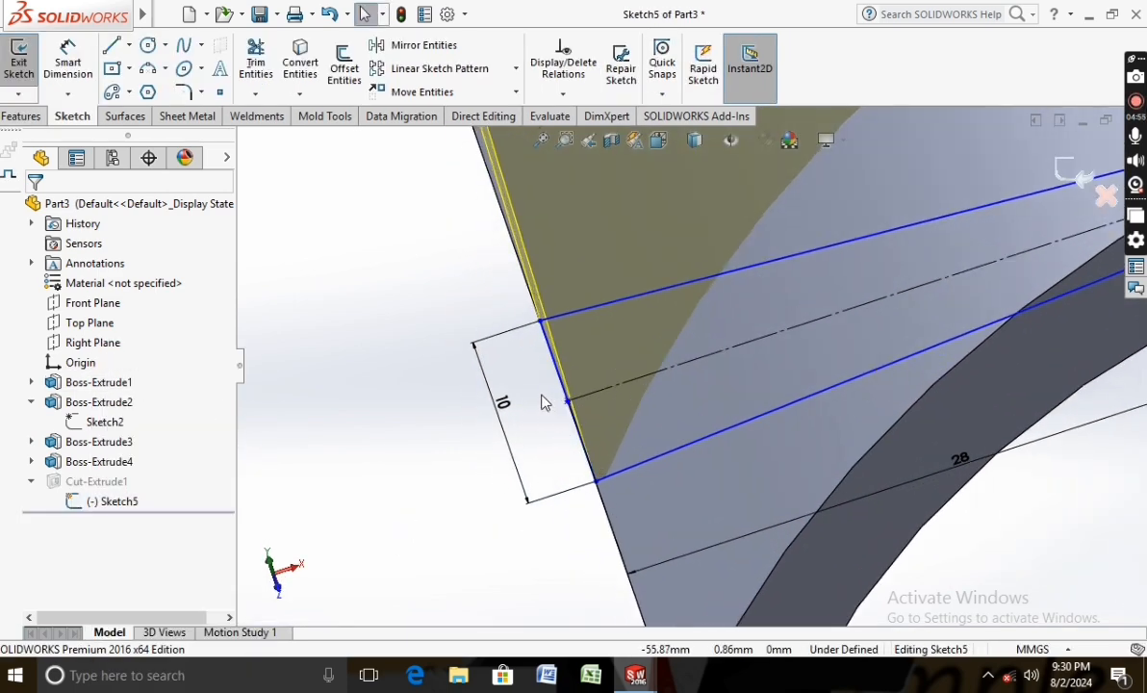
{"action": "scroll", "coordinate": [541, 402], "scroll_direction": "up", "scroll_amount": 6}
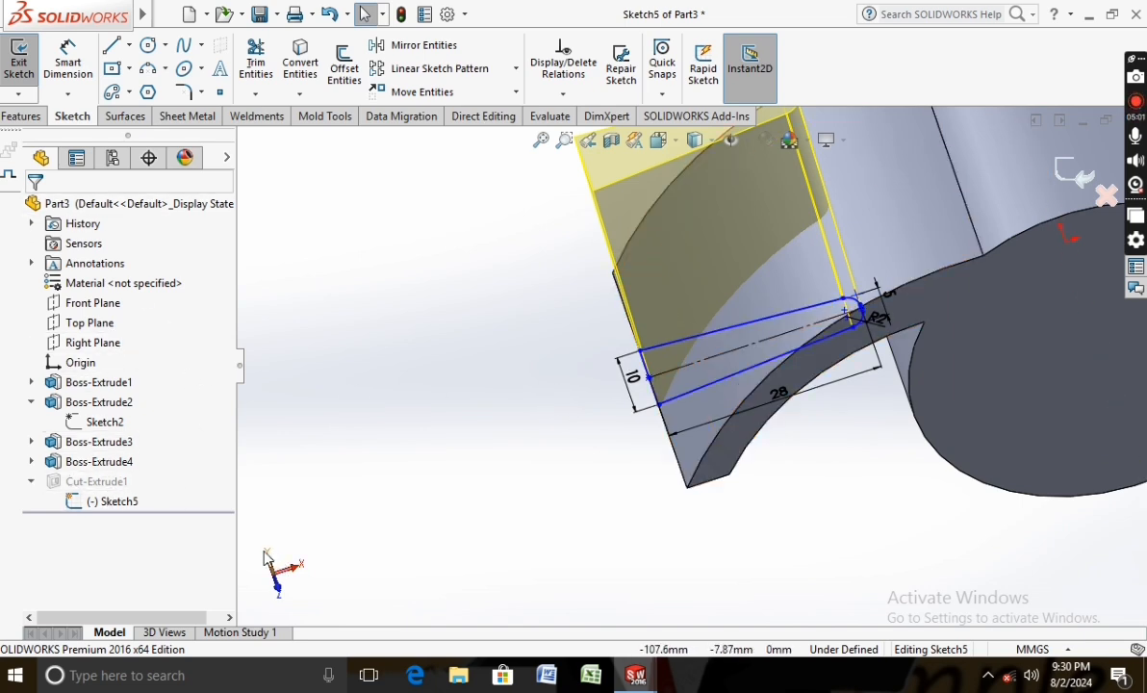
{"action": "key", "text": "ctrl+8"}
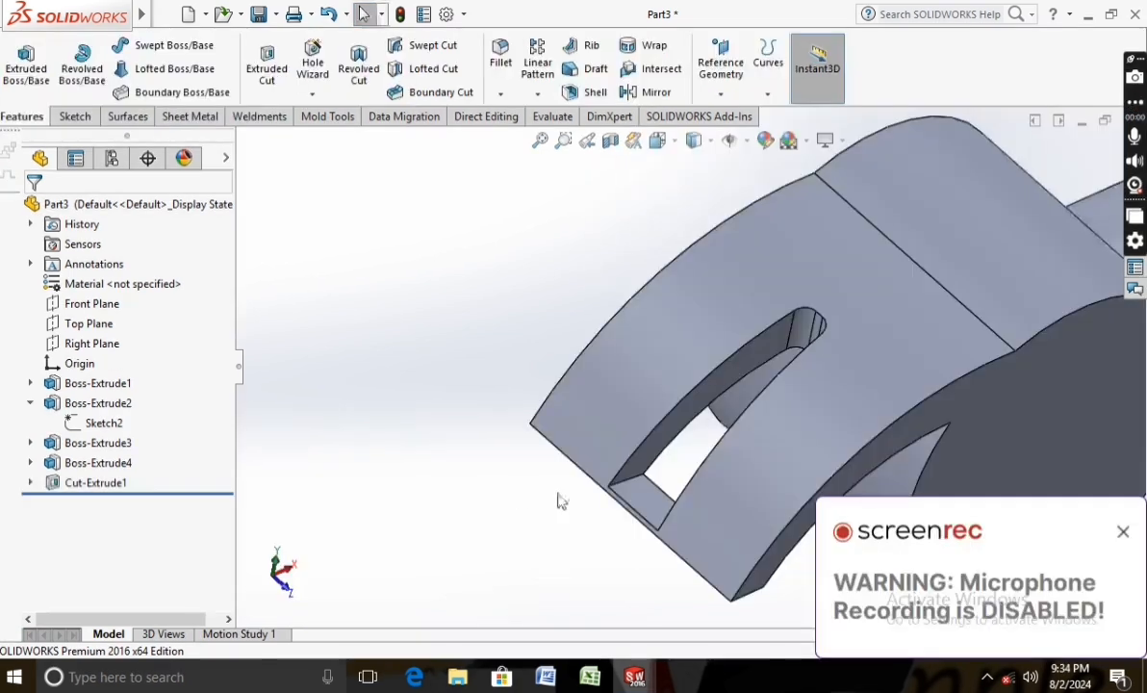
Edit the slot cut and set its end condition to Through All - Both
{"action": "right_click", "coordinate": [104, 489]}
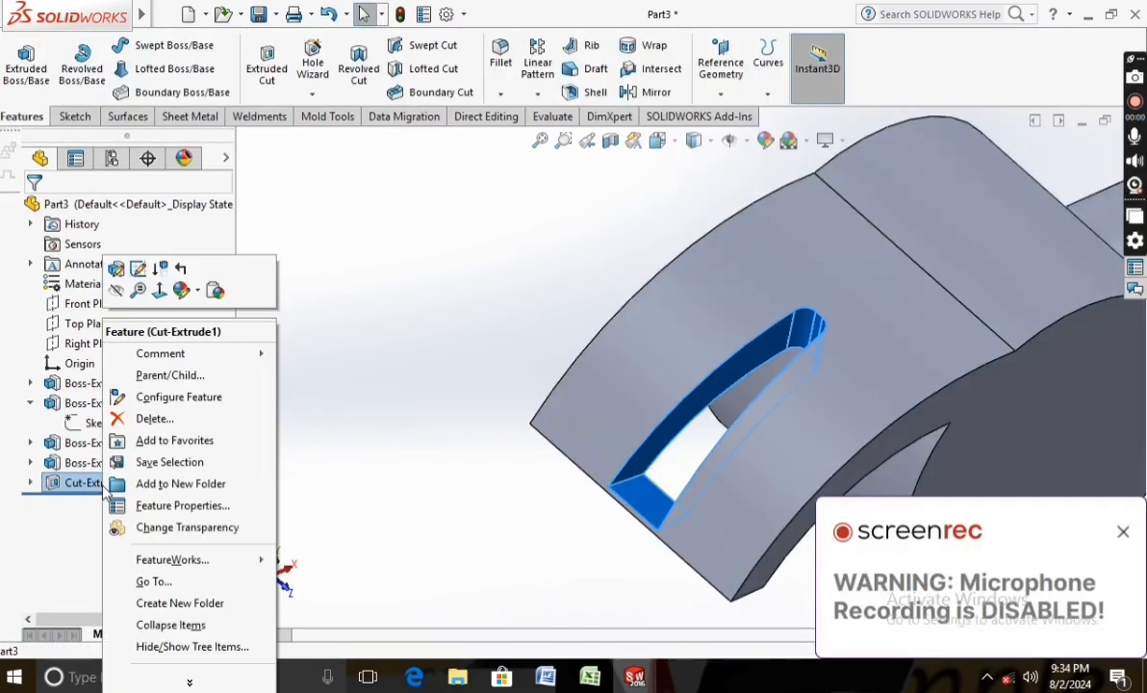
{"action": "left_click", "coordinate": [117, 267]}
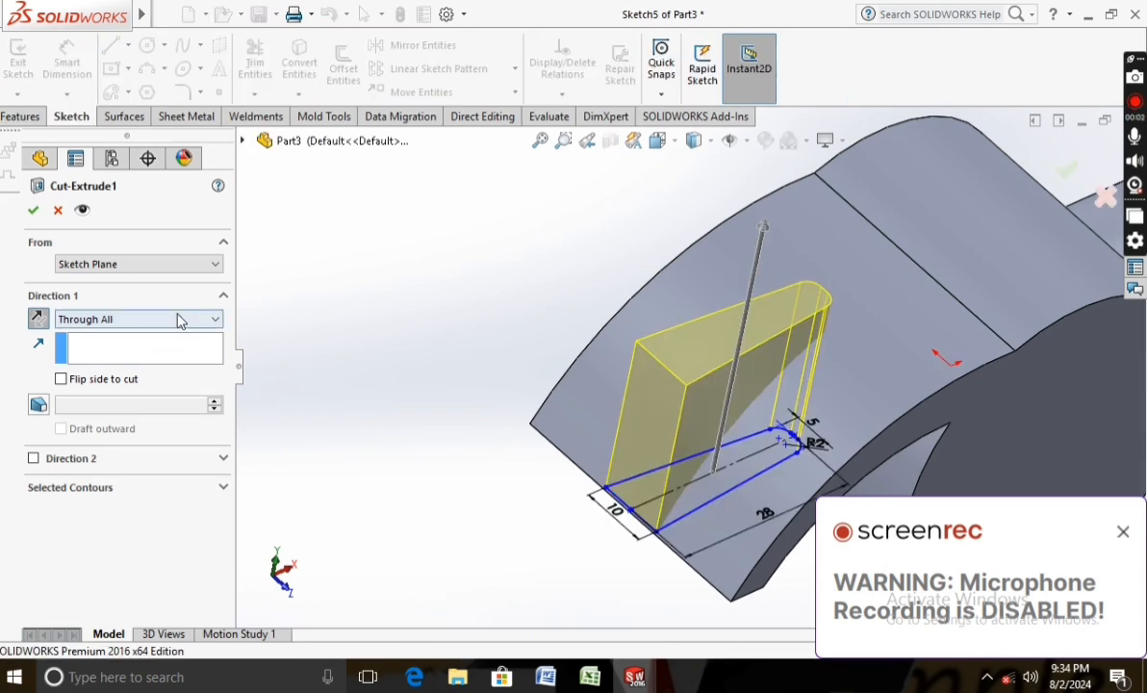
{"action": "left_click", "coordinate": [192, 322]}
{"action": "left_click", "coordinate": [100, 354]}
{"action": "middle_click_drag", "start_coordinate": [318, 462], "coordinate": [347, 433]}
{"action": "left_click", "coordinate": [33, 213]}
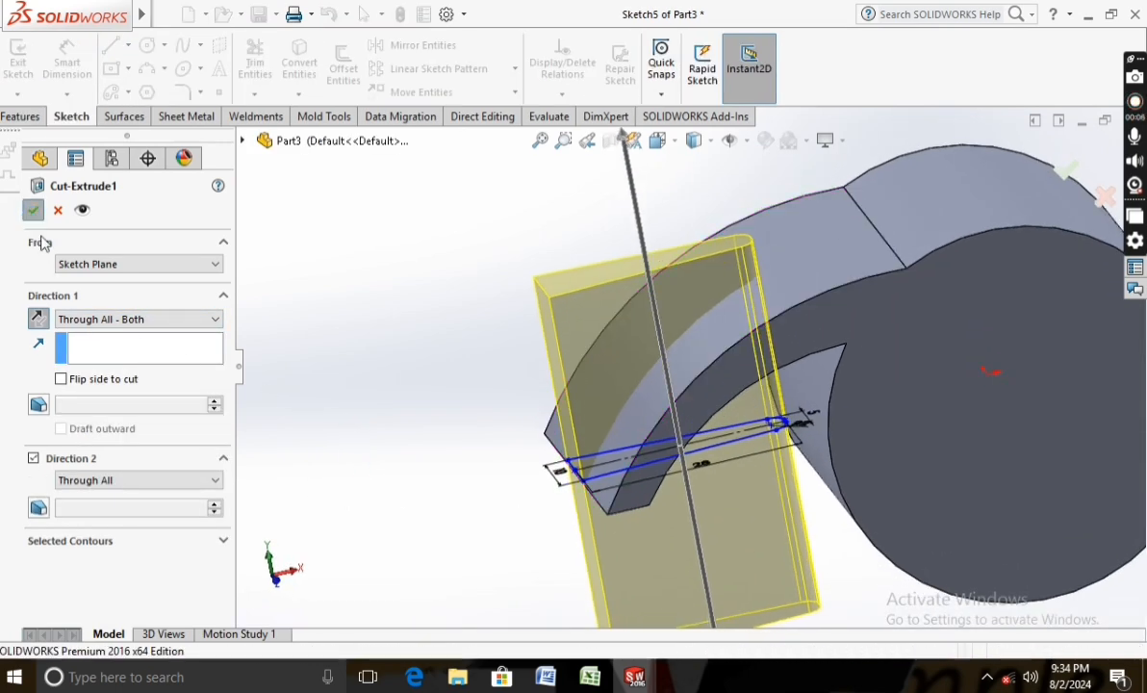
Fillet the inner tip edges of both claw prongs with a 10 mm radius
{"action": "middle_click_drag", "start_coordinate": [419, 453], "coordinate": [463, 137]}
{"action": "left_click", "coordinate": [499, 63]}
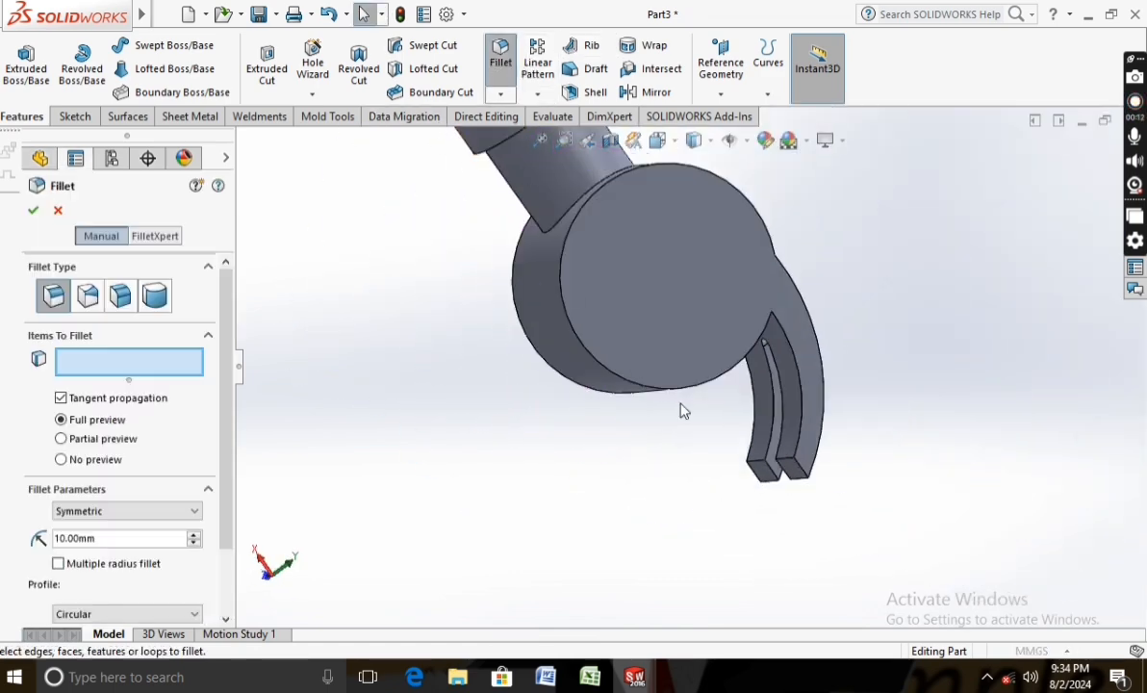
{"action": "scroll", "coordinate": [737, 433], "scroll_direction": "down", "scroll_amount": 3}
{"action": "left_click", "coordinate": [749, 435]}
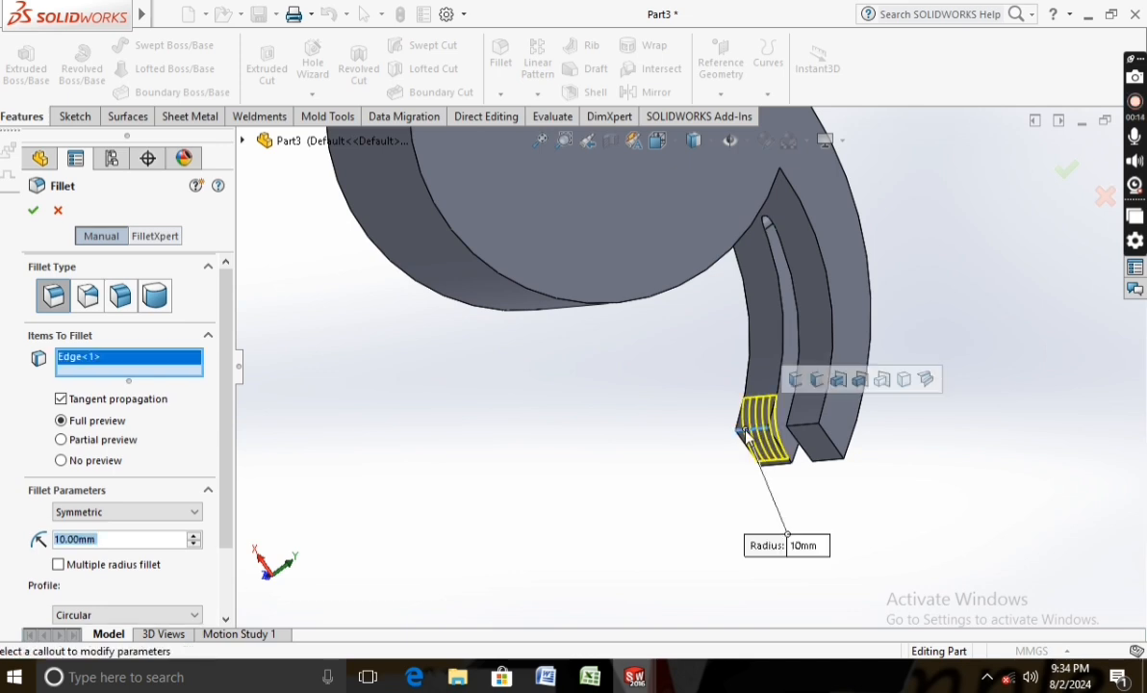
{"action": "left_click", "coordinate": [800, 434]}
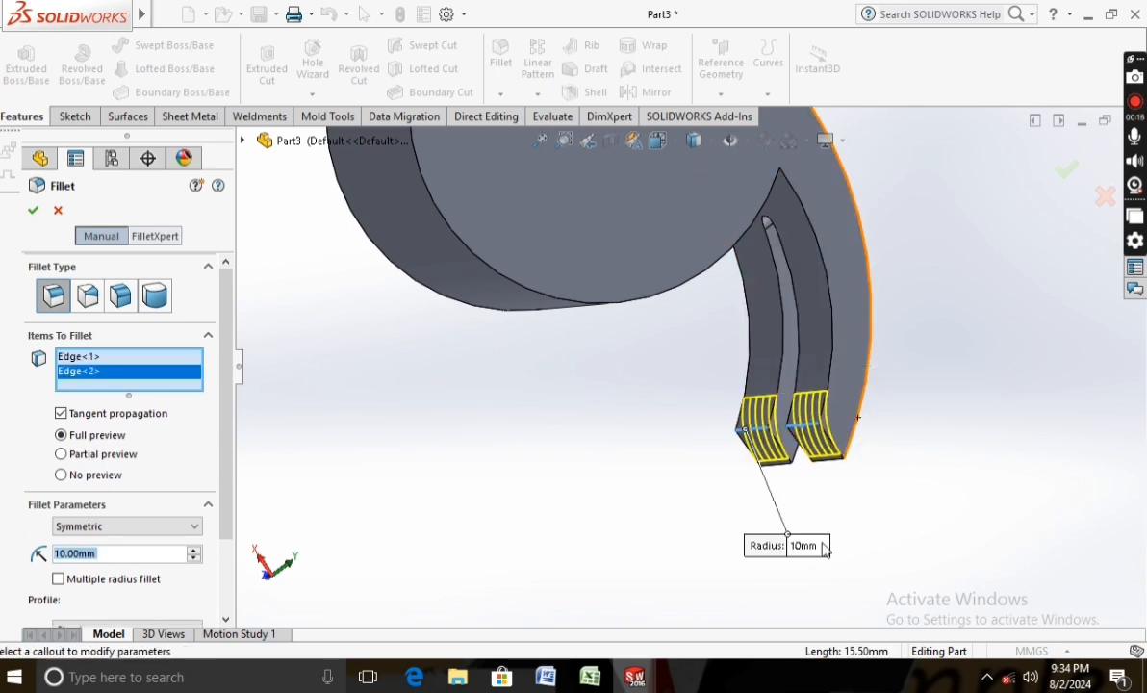
{"action": "left_click", "coordinate": [31, 211]}
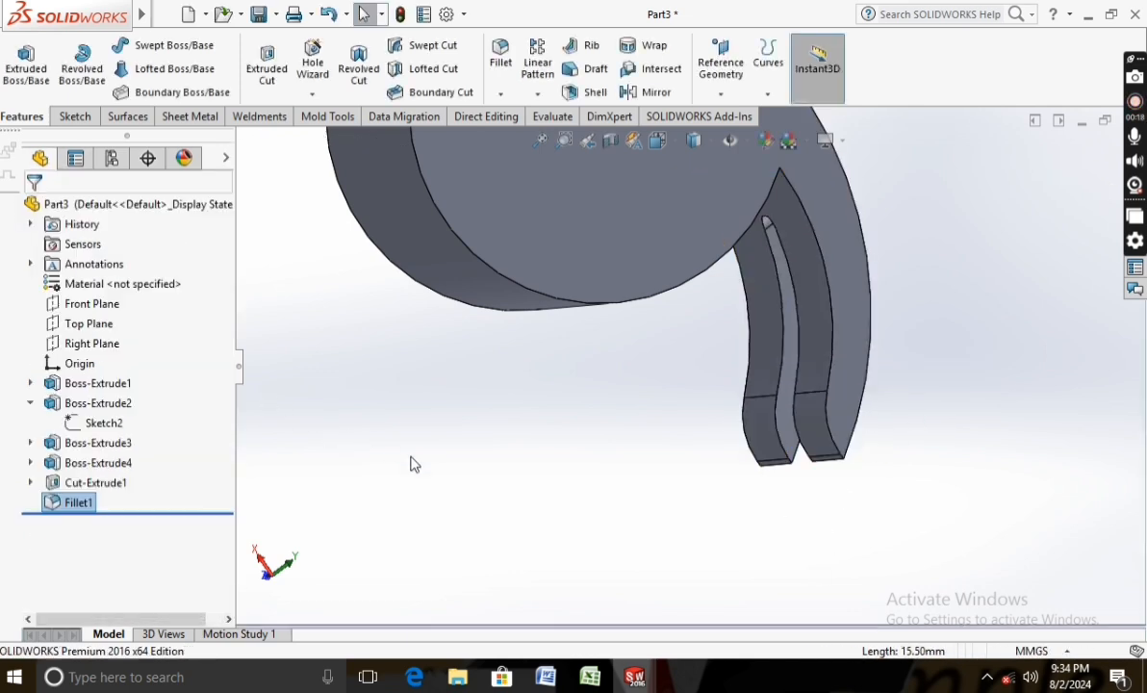
Start a sketch on the Top Plane, viewed from below, and draw a circle about 17 mm in diameter centred on the origin
{"action": "middle_click_drag", "start_coordinate": [423, 440], "coordinate": [385, 404]}
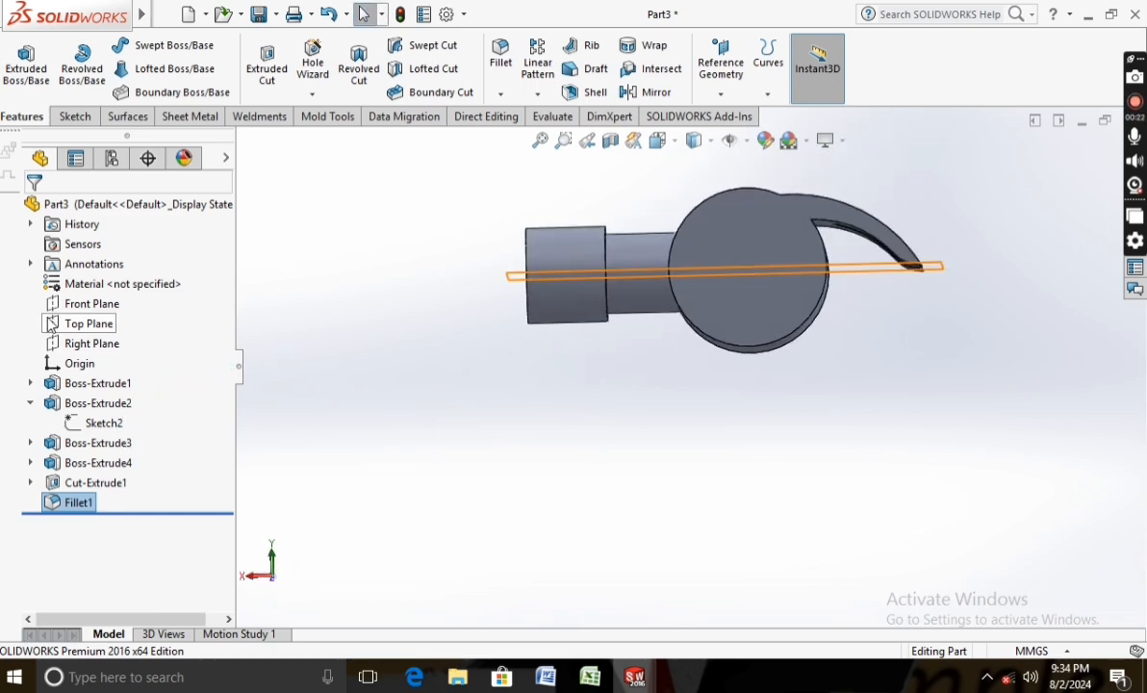
{"action": "right_click", "coordinate": [75, 325]}
{"action": "left_click", "coordinate": [151, 303]}
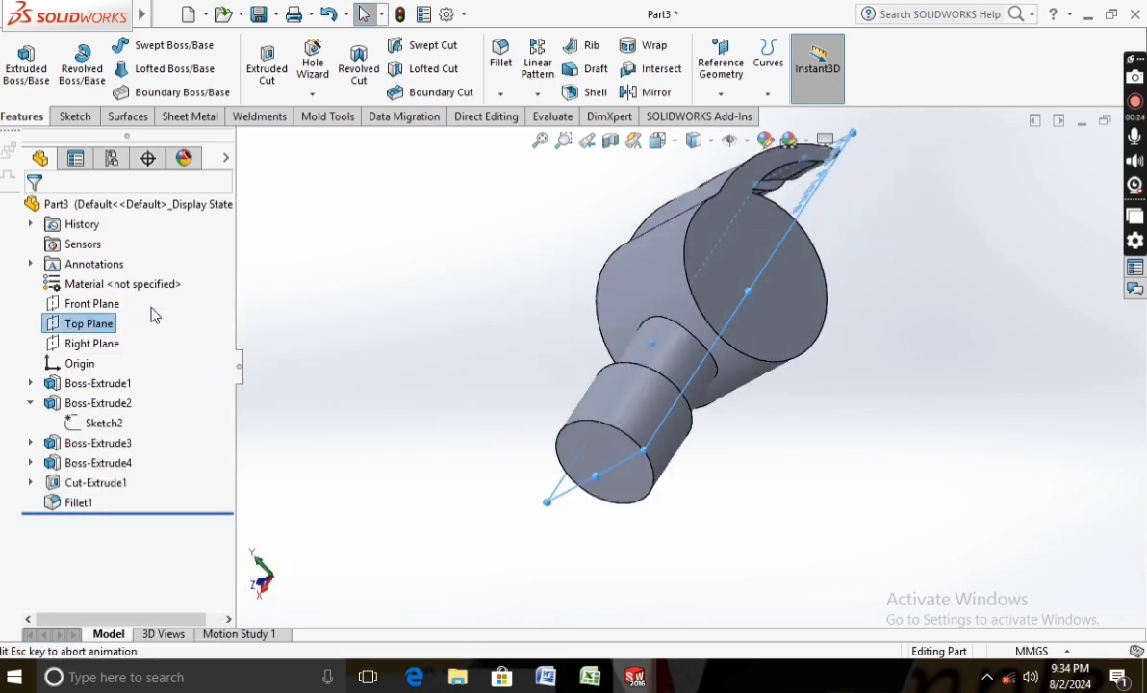
{"action": "right_click", "coordinate": [117, 328]}
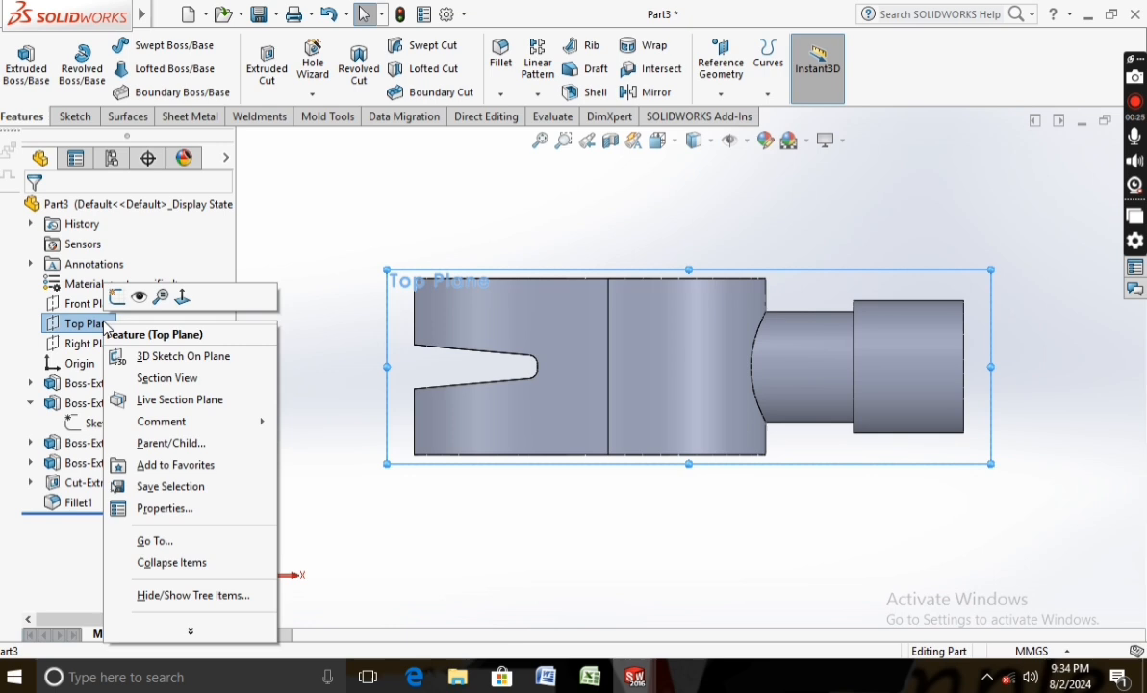
{"action": "left_click", "coordinate": [182, 296]}
{"action": "left_click", "coordinate": [67, 119]}
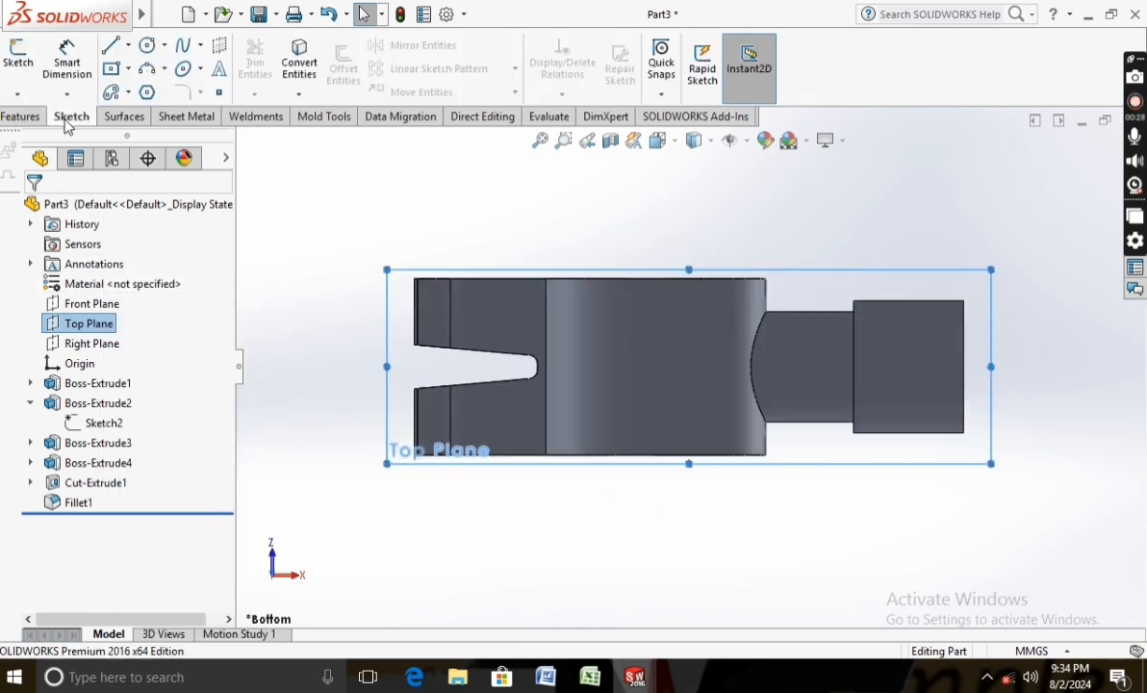
{"action": "left_click", "coordinate": [18, 59]}
{"action": "left_click", "coordinate": [146, 45]}
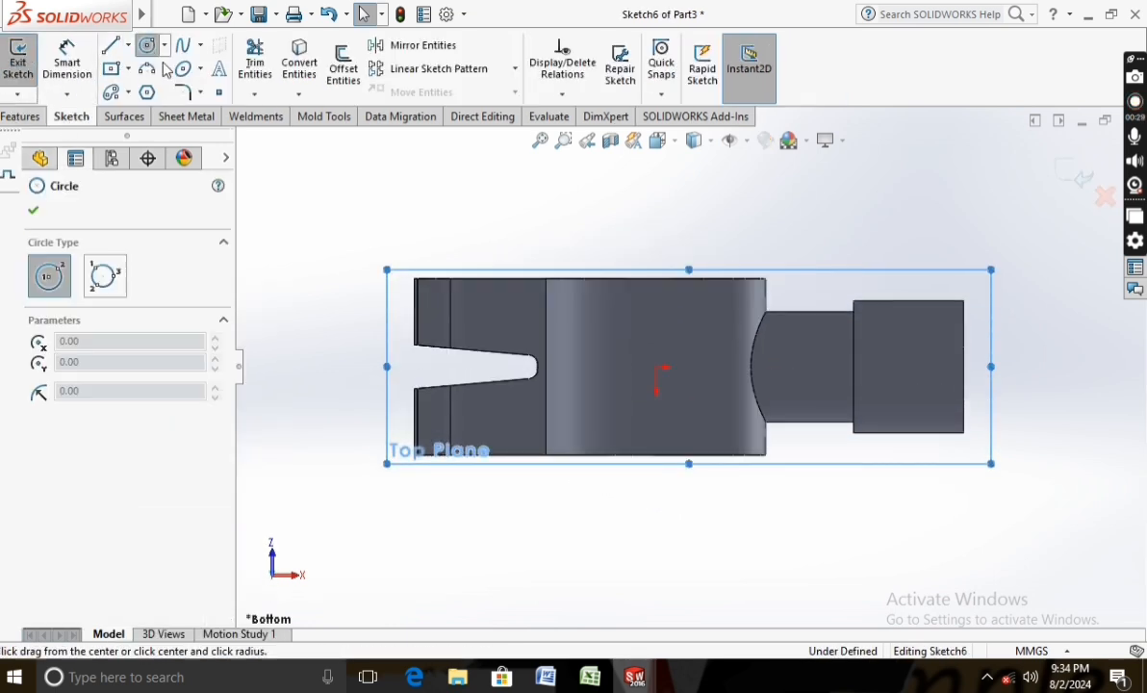
{"action": "left_click", "coordinate": [655, 366]}
{"action": "left_click", "coordinate": [681, 340]}
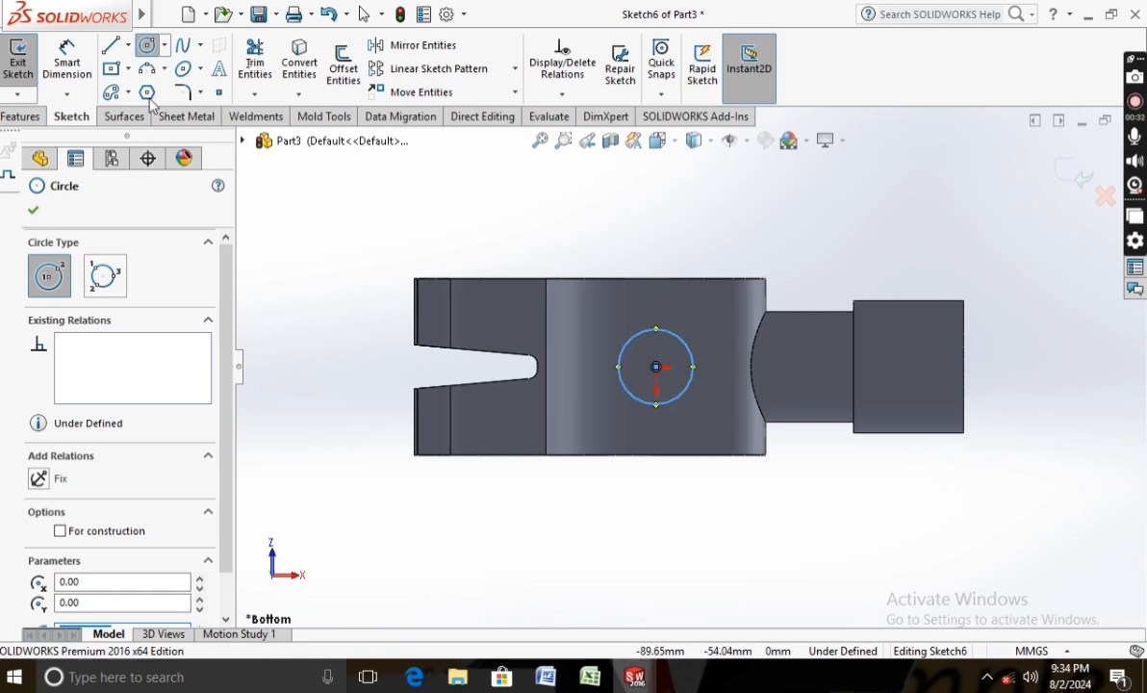
Dimension the circle at the origin to a diameter of 20 mm
{"action": "left_click", "coordinate": [70, 66]}
{"action": "left_click", "coordinate": [630, 394]}
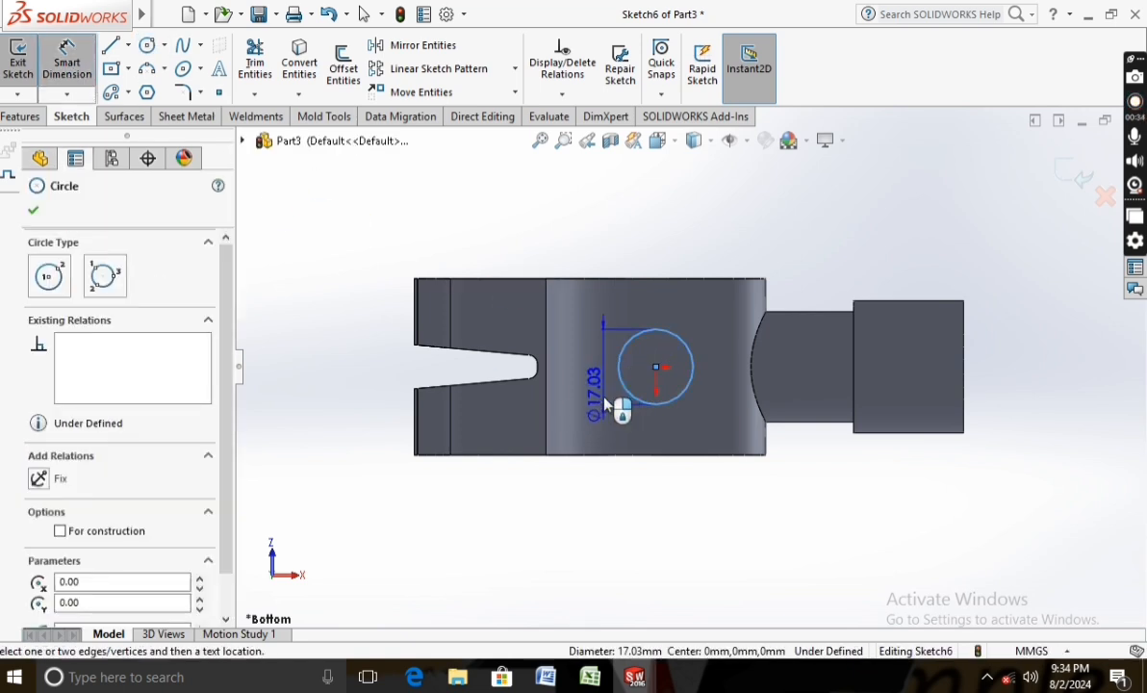
{"action": "left_click", "coordinate": [606, 404]}
{"action": "type", "text": "20"}
{"action": "key", "text": "Return"}
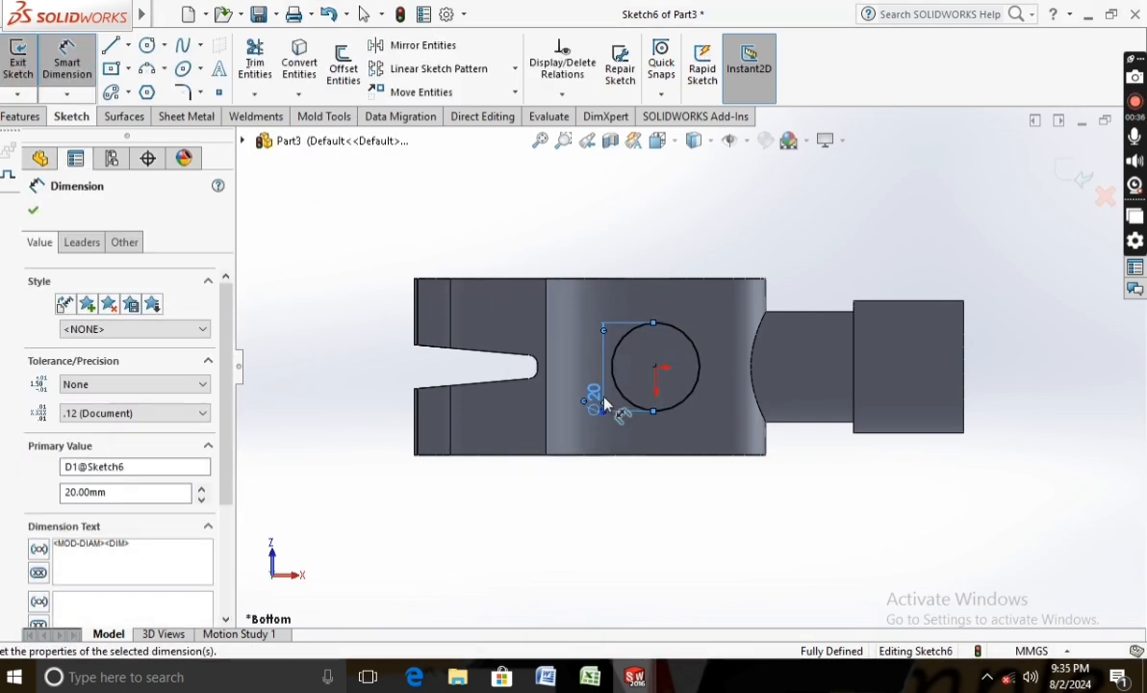
{"action": "left_click", "coordinate": [33, 211]}
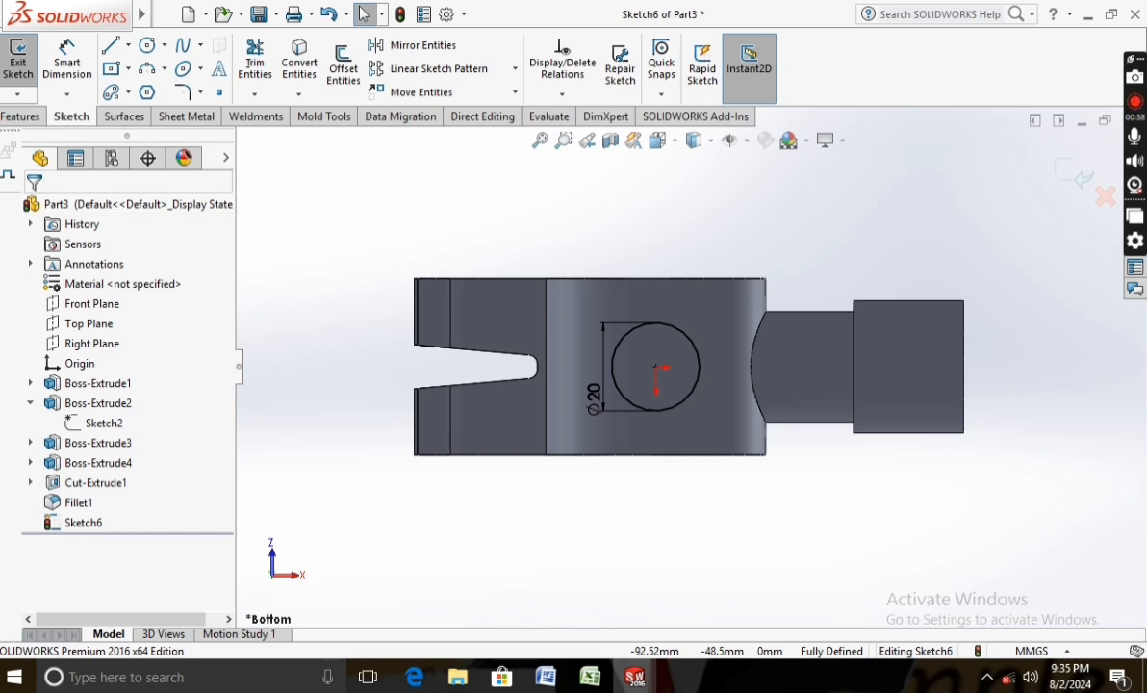
Cut the 20 mm circle 40 mm blind into the underside of the hammer head with an Extruded Cut
{"action": "left_click", "coordinate": [20, 117]}
{"action": "left_click", "coordinate": [267, 66]}
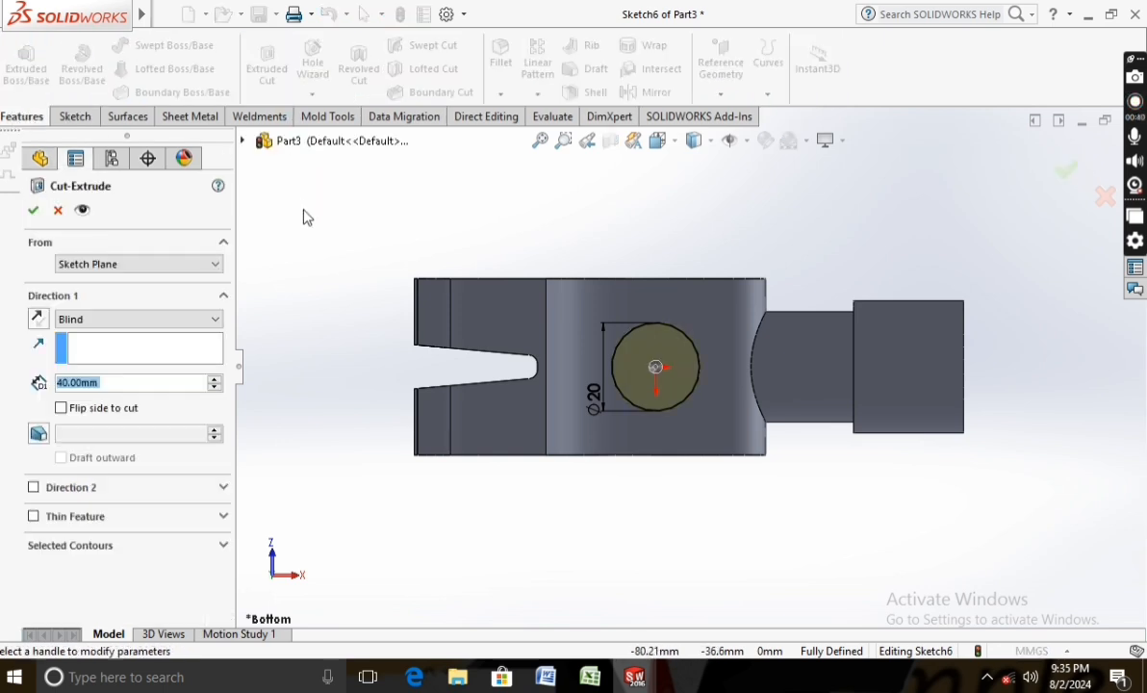
{"action": "middle_click_drag", "start_coordinate": [349, 272], "coordinate": [436, 415]}
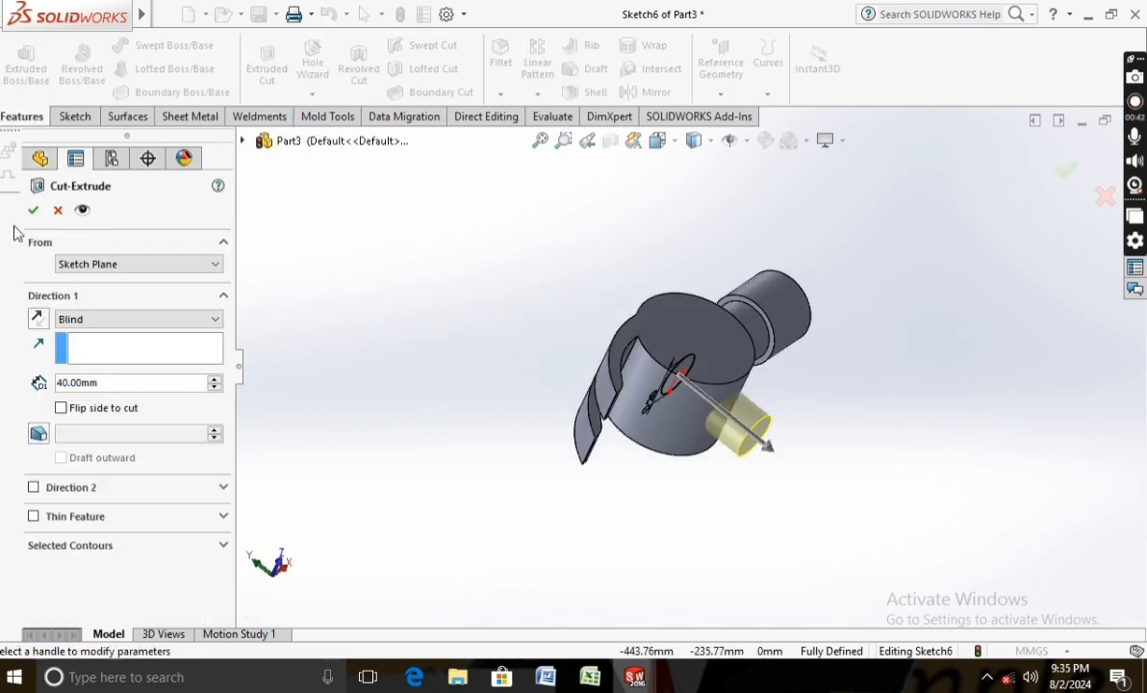
{"action": "left_click", "coordinate": [32, 210]}
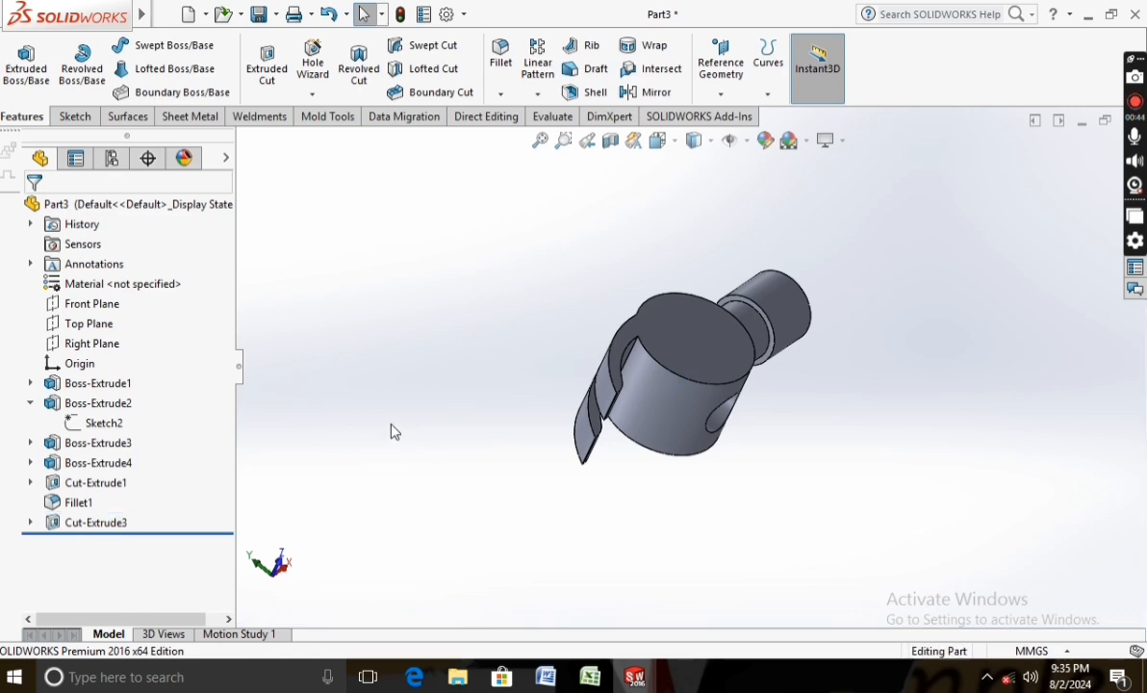
{"action": "middle_click_drag", "start_coordinate": [392, 430], "coordinate": [372, 374]}
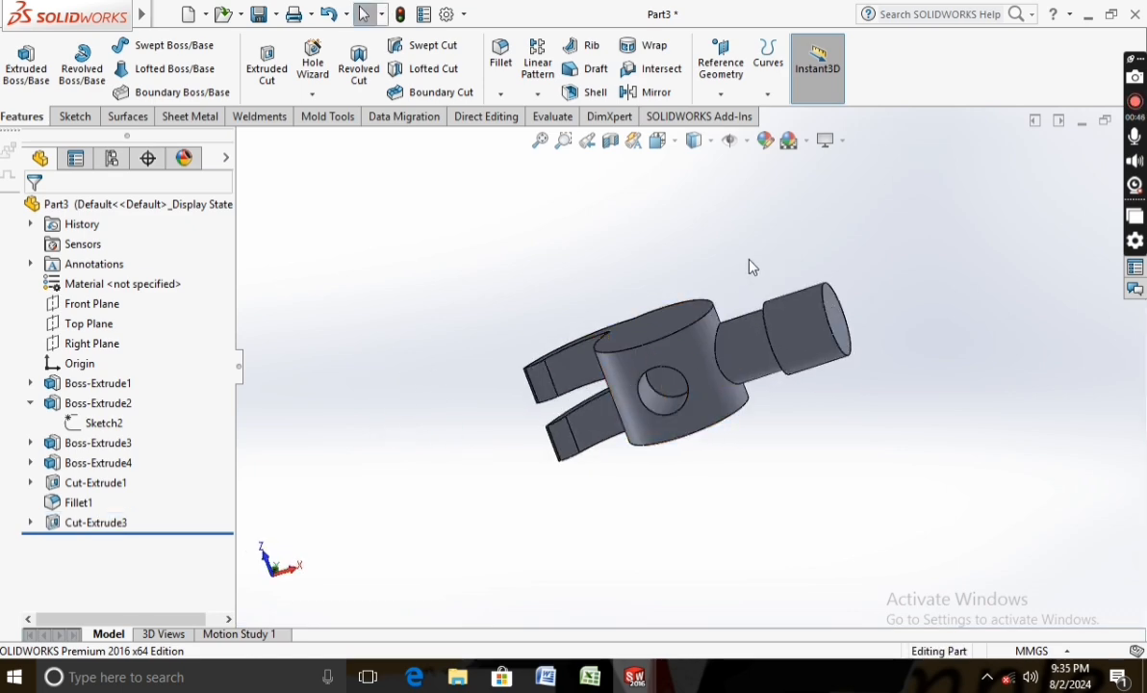
Assign the material Ductile Iron from the Iron category to the hammer head
{"action": "right_click", "coordinate": [96, 288]}
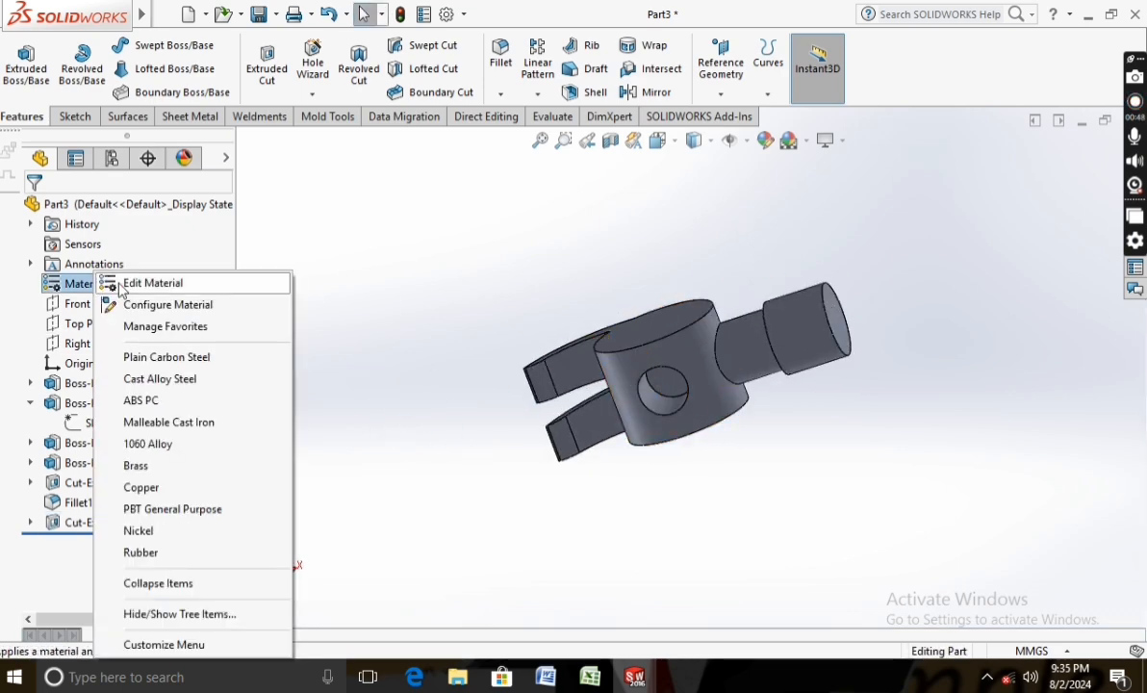
{"action": "left_click", "coordinate": [158, 282]}
{"action": "scroll", "coordinate": [320, 405], "scroll_direction": "down", "scroll_amount": 4}
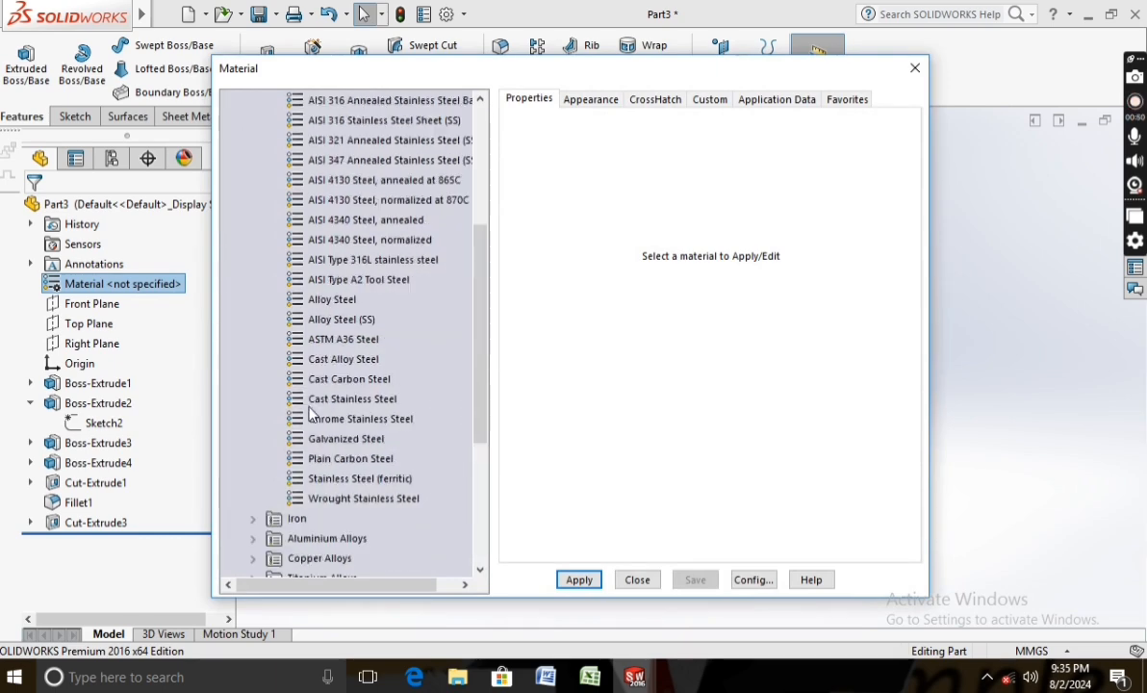
{"action": "left_click", "coordinate": [252, 519]}
{"action": "left_click", "coordinate": [313, 480]}
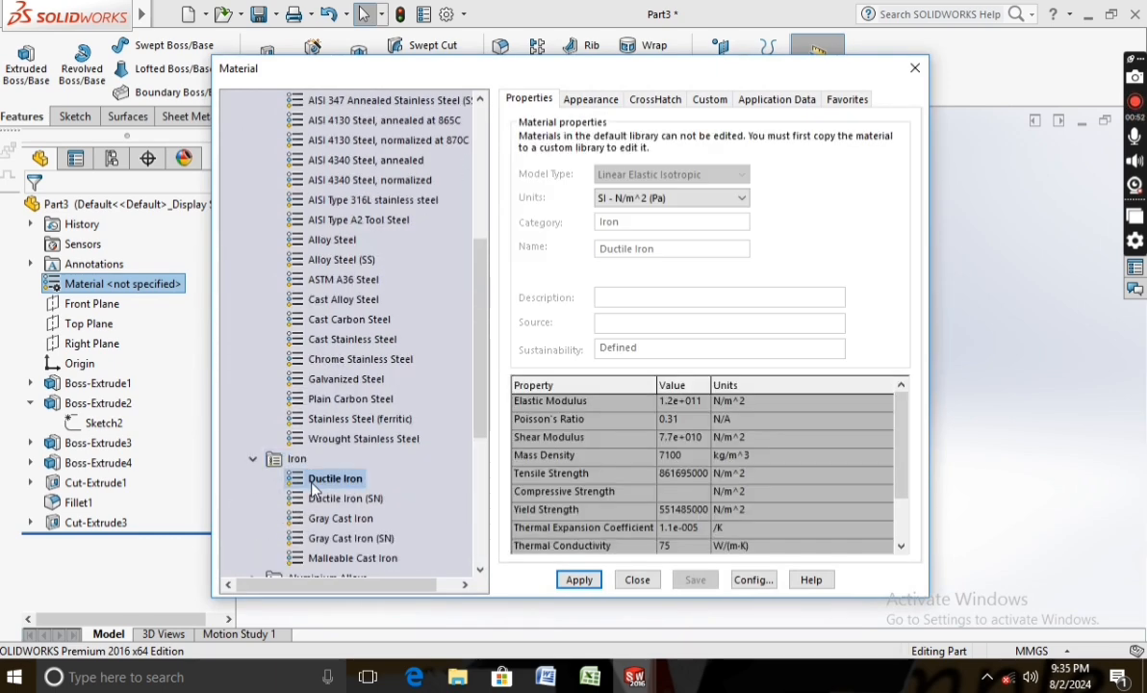
{"action": "left_click", "coordinate": [579, 580]}
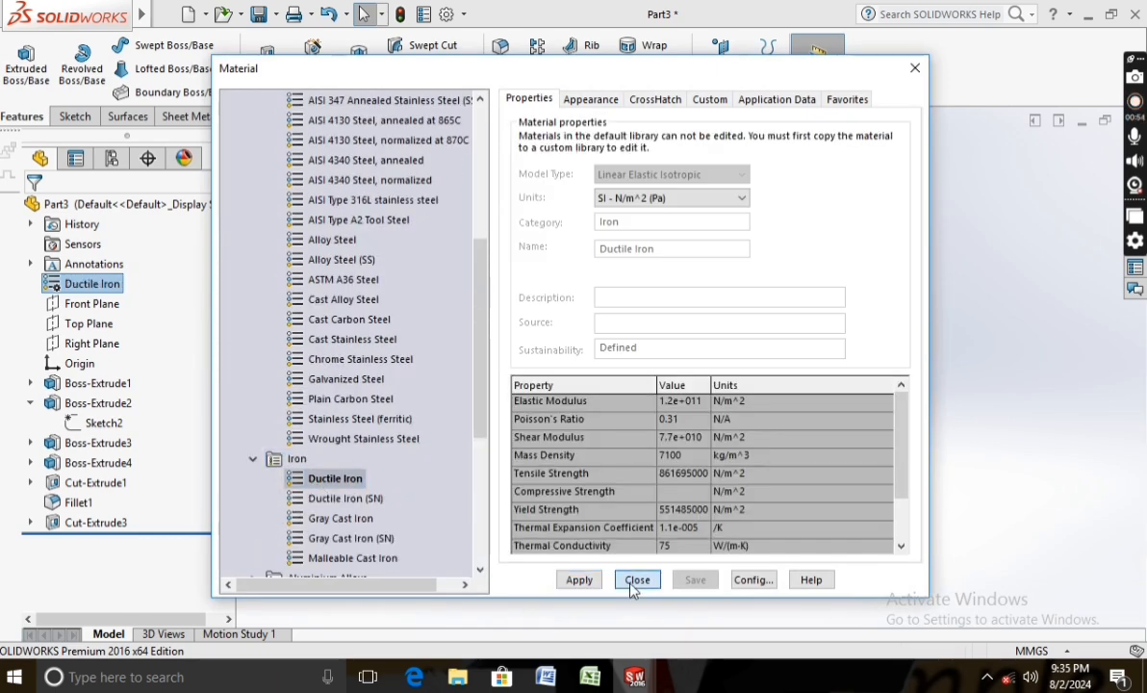
{"action": "left_click", "coordinate": [636, 581]}
{"action": "middle_click_drag", "start_coordinate": [643, 560], "coordinate": [553, 374]}
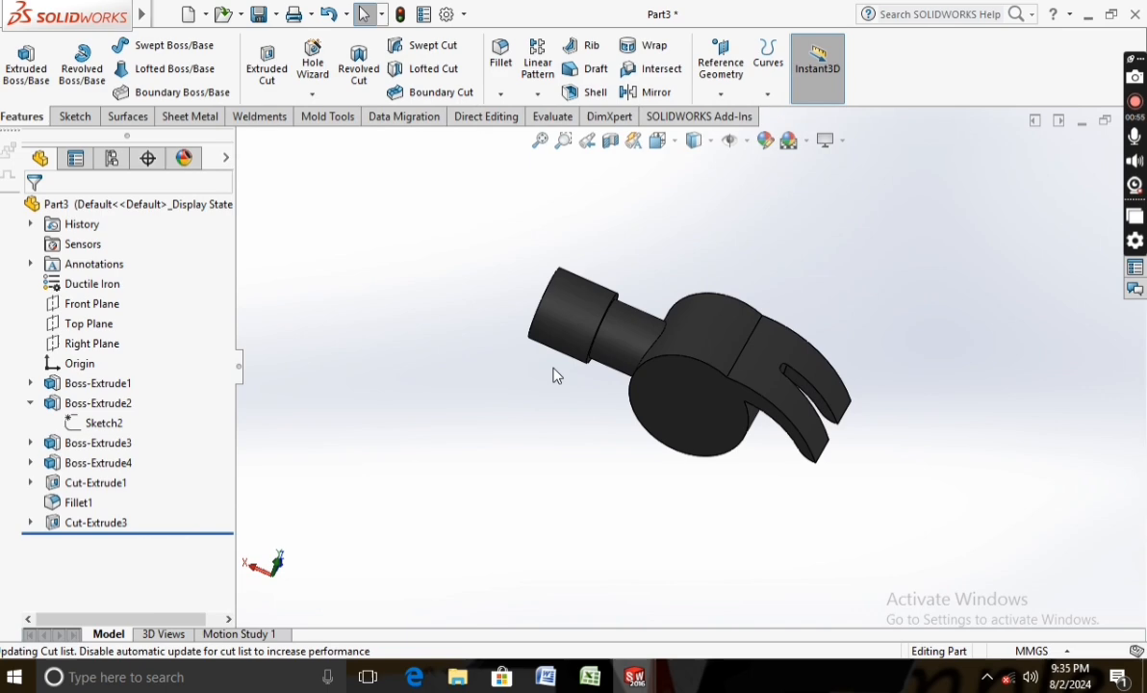
Apply a plain white background scene to the hammer head part
{"action": "left_click", "coordinate": [806, 141]}
{"action": "left_click", "coordinate": [814, 185]}
{"action": "middle_click_drag", "start_coordinate": [646, 527], "coordinate": [392, 291]}
Save the hammer head as Part3 in the hammer folder
{"action": "key", "text": "ctrl+s"}
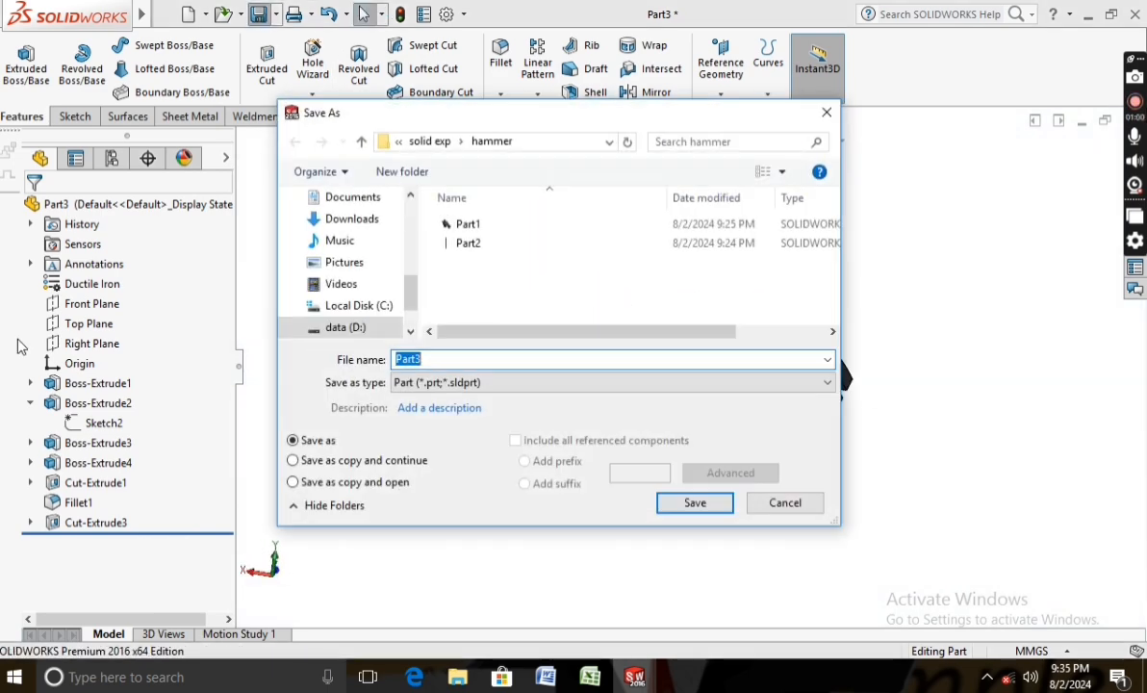
{"action": "left_click", "coordinate": [693, 503]}
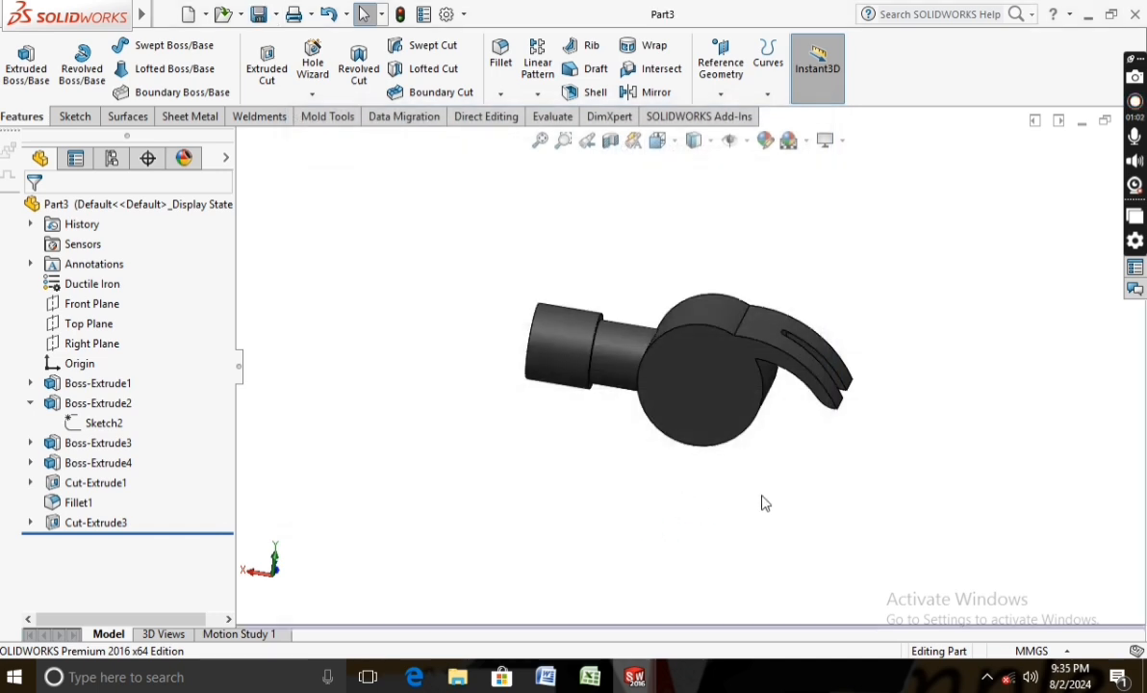
{"action": "middle_click_drag", "start_coordinate": [760, 501], "coordinate": [717, 385]}
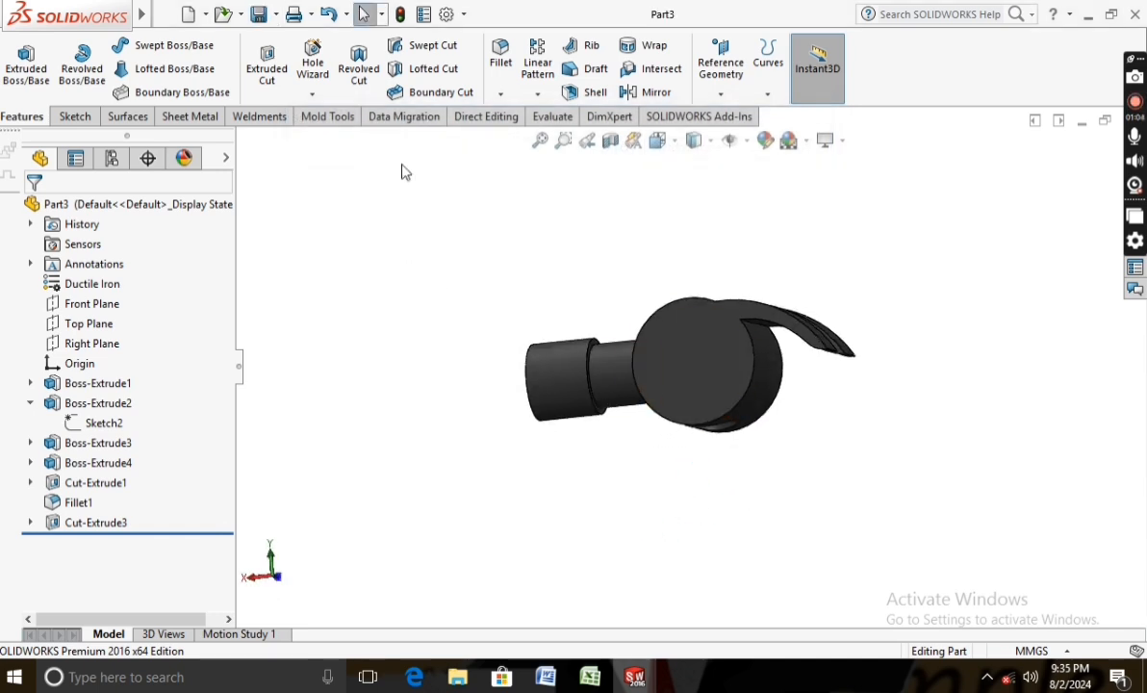
Create a new part and open a sketch on its Front Plane, viewed head-on
{"action": "left_click", "coordinate": [193, 13]}
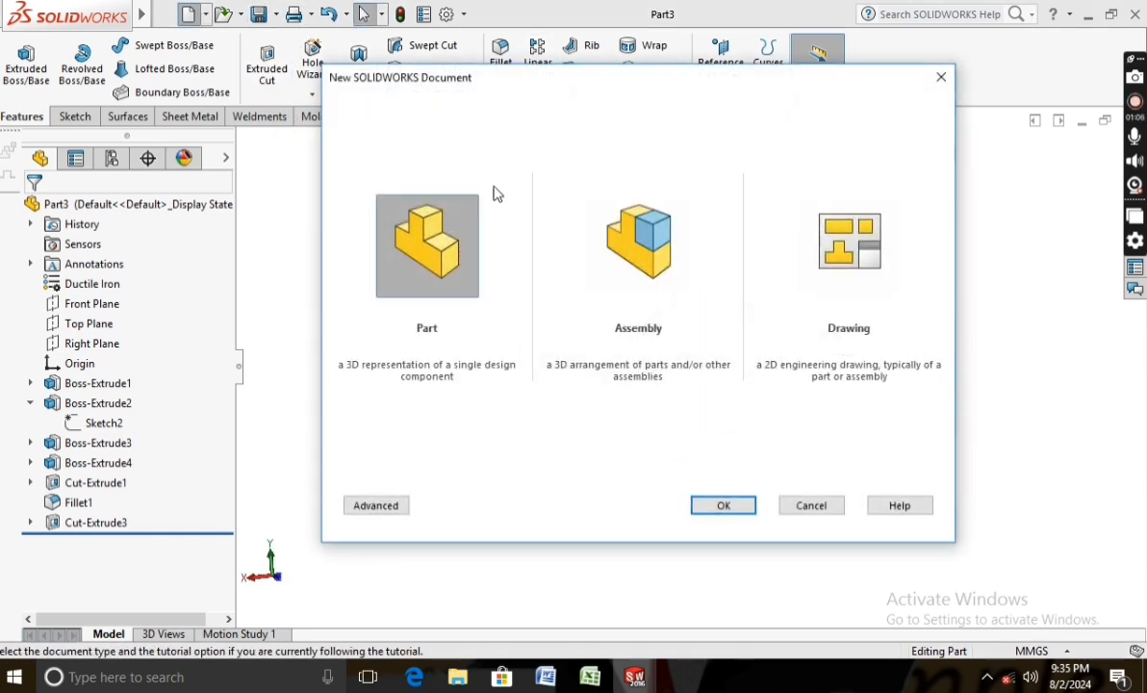
{"action": "left_click", "coordinate": [723, 505]}
{"action": "right_click", "coordinate": [138, 306]}
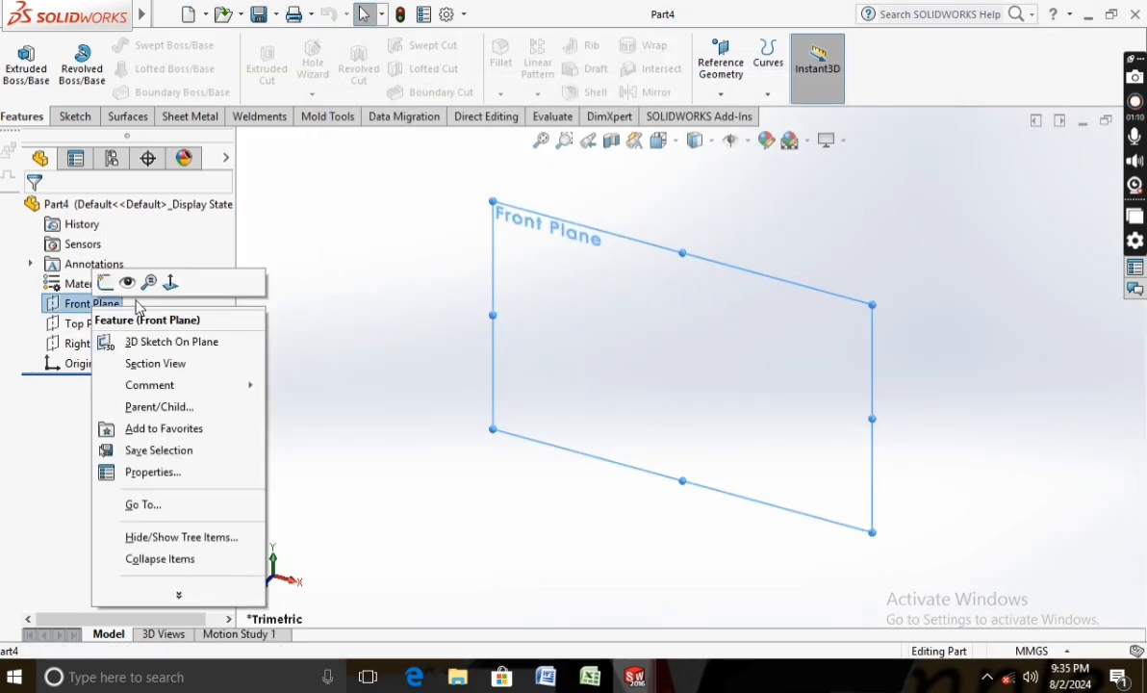
{"action": "left_click", "coordinate": [171, 282]}
{"action": "left_click", "coordinate": [72, 116]}
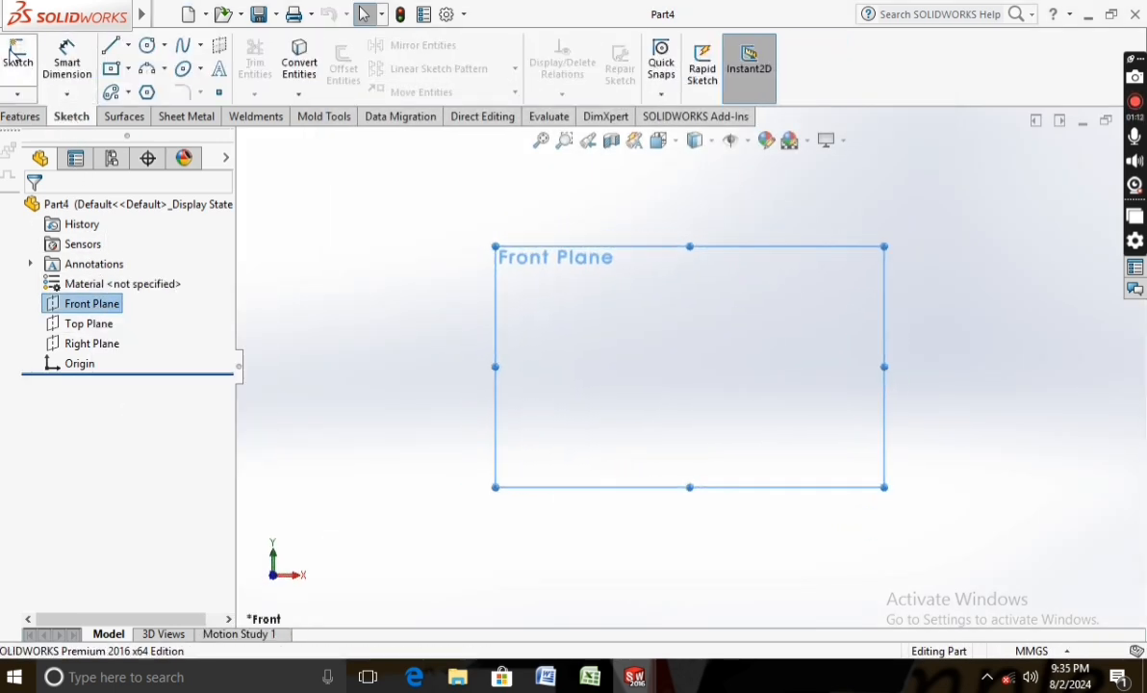
{"action": "left_click", "coordinate": [15, 56]}
Draw a long vertical midpoint line centred on the origin
{"action": "left_click", "coordinate": [114, 51]}
{"action": "left_click", "coordinate": [128, 46]}
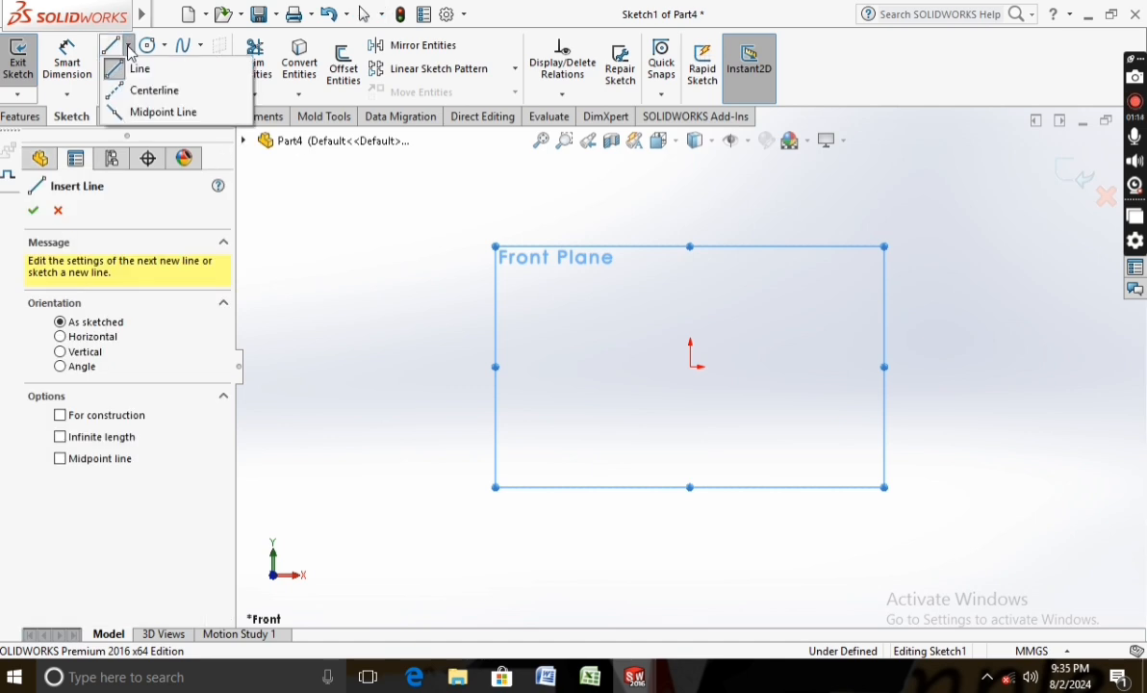
{"action": "left_click", "coordinate": [123, 111]}
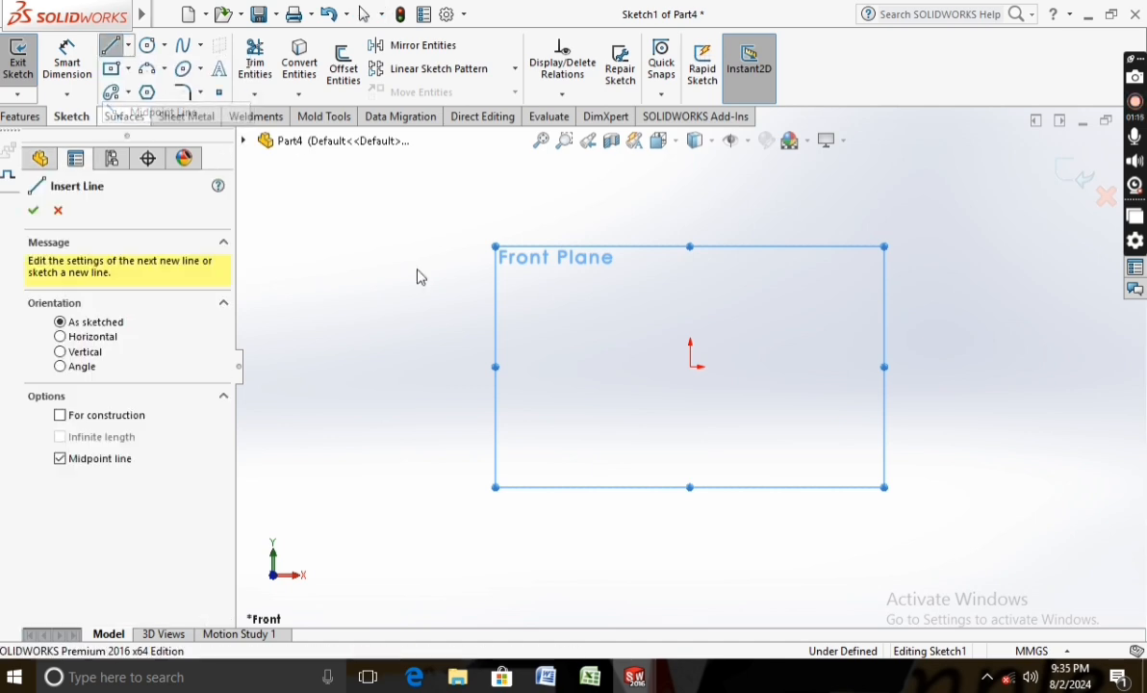
{"action": "left_click", "coordinate": [689, 366]}
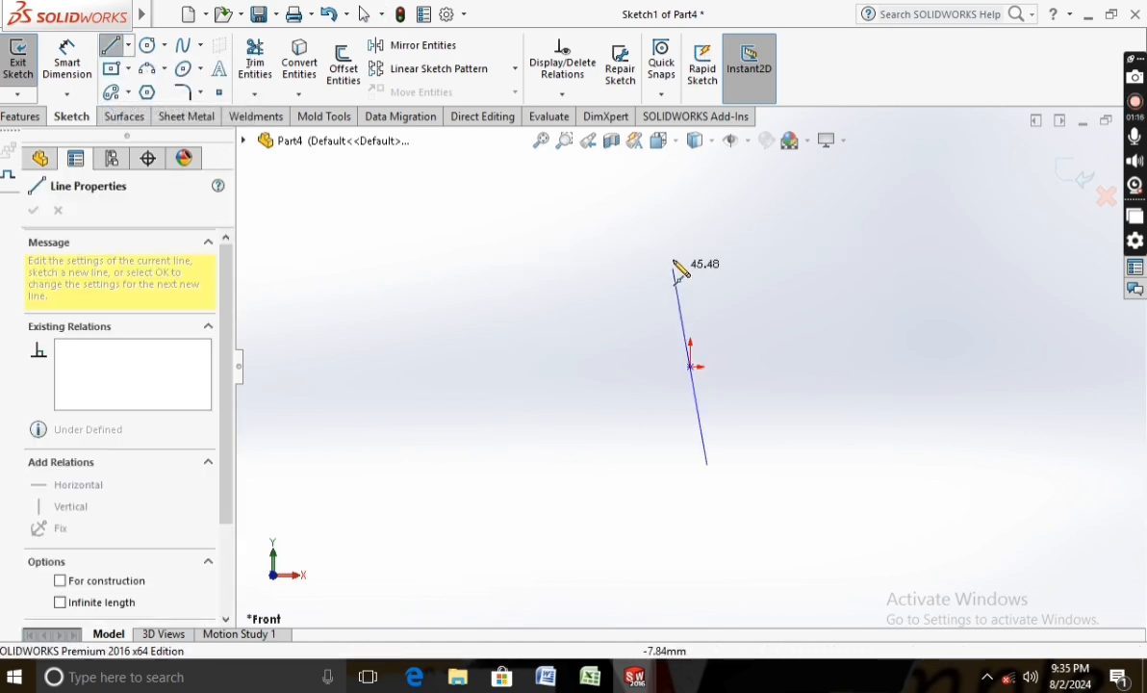
{"action": "left_click", "coordinate": [689, 184]}
Close a stepped half-profile to the right of the vertical line, with a short narrow section above a long wider one
{"action": "left_click", "coordinate": [717, 184]}
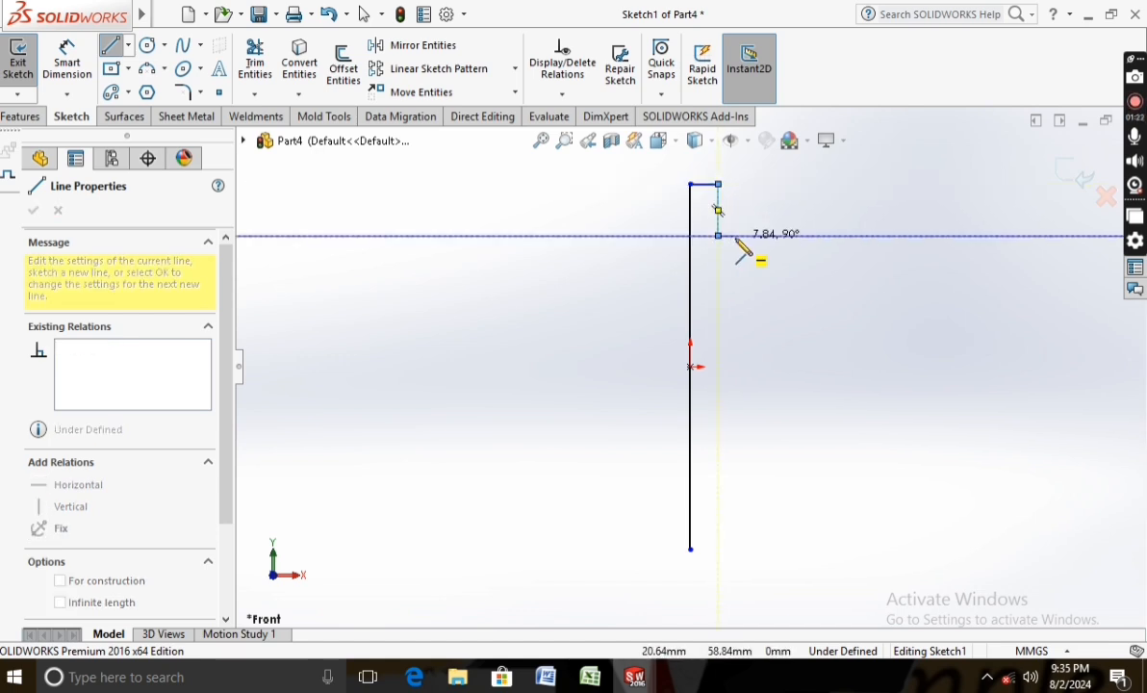
{"action": "left_click", "coordinate": [717, 235]}
{"action": "left_click", "coordinate": [737, 235]}
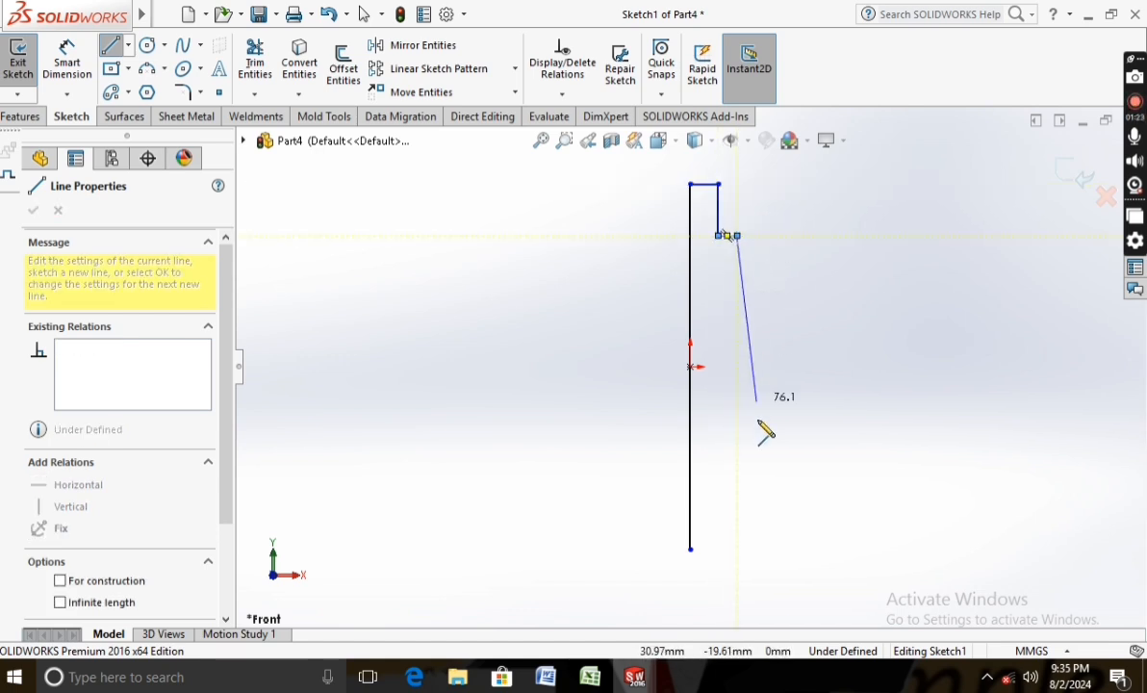
{"action": "left_click", "coordinate": [737, 549]}
{"action": "left_click", "coordinate": [689, 549]}
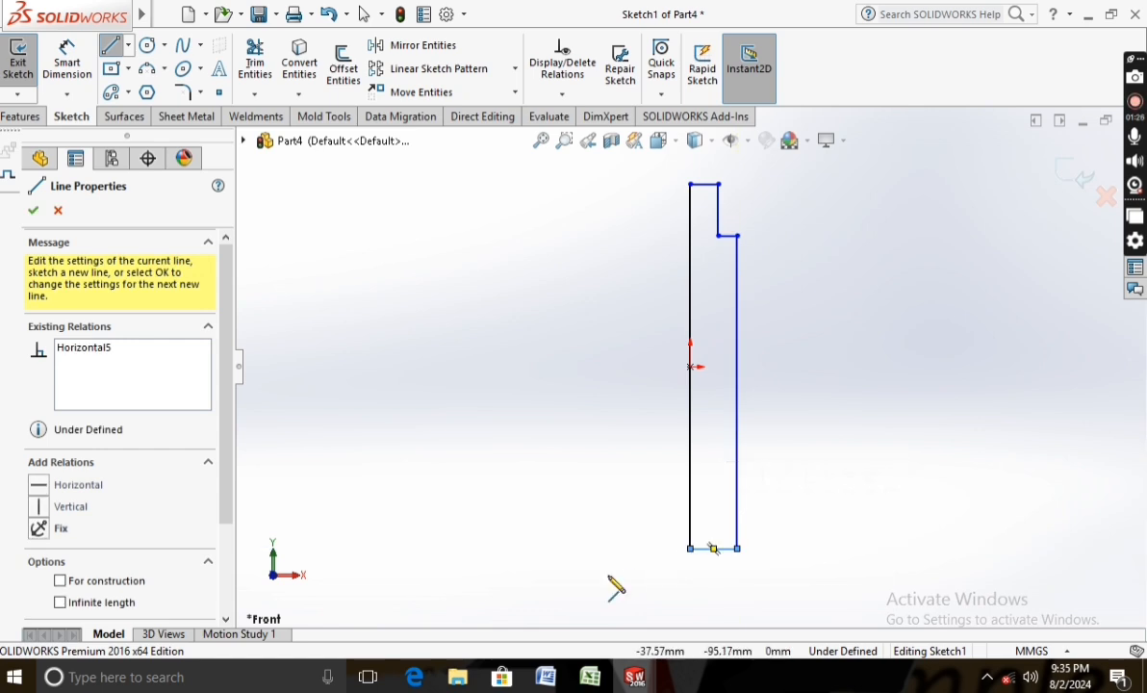
{"action": "key", "text": "Escape"}
Dimension the long vertical line of the profile at 250 mm
{"action": "left_click", "coordinate": [67, 53]}
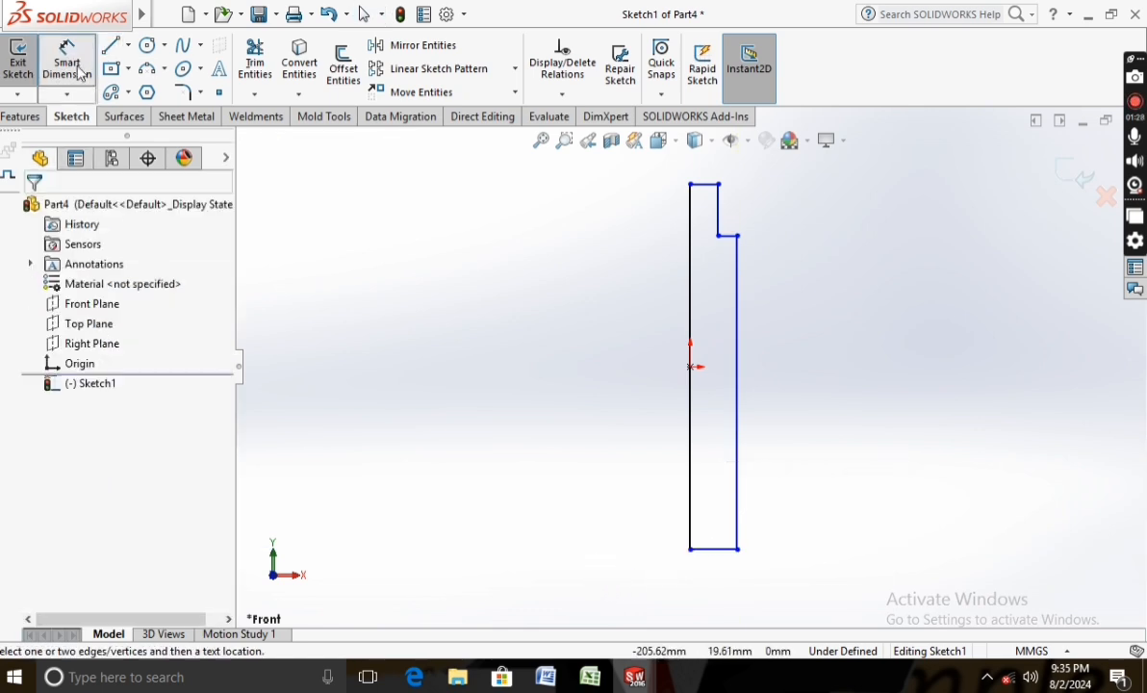
{"action": "left_click", "coordinate": [697, 345]}
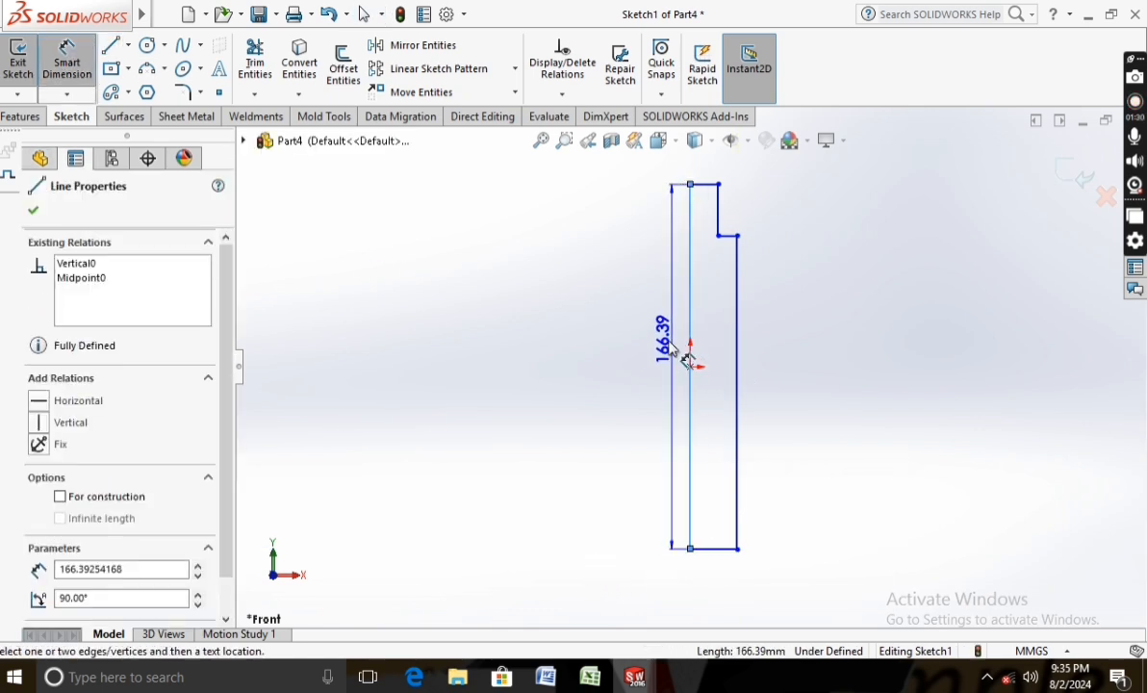
{"action": "left_click", "coordinate": [659, 358]}
{"action": "type", "text": "250"}
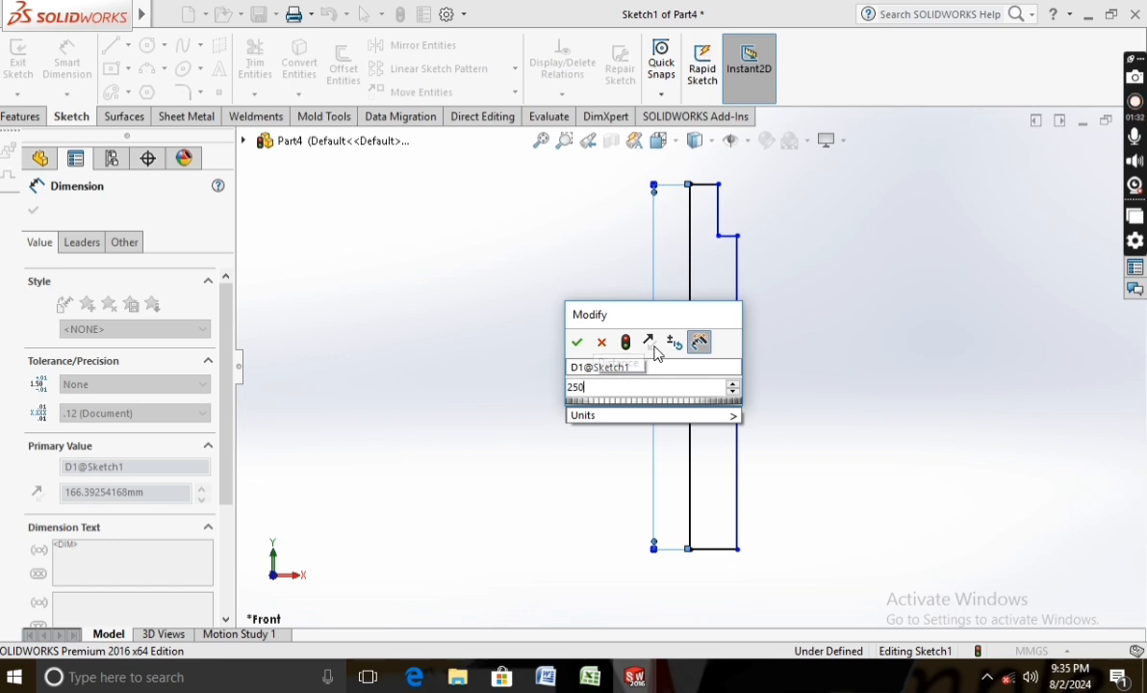
{"action": "key", "text": "Return"}
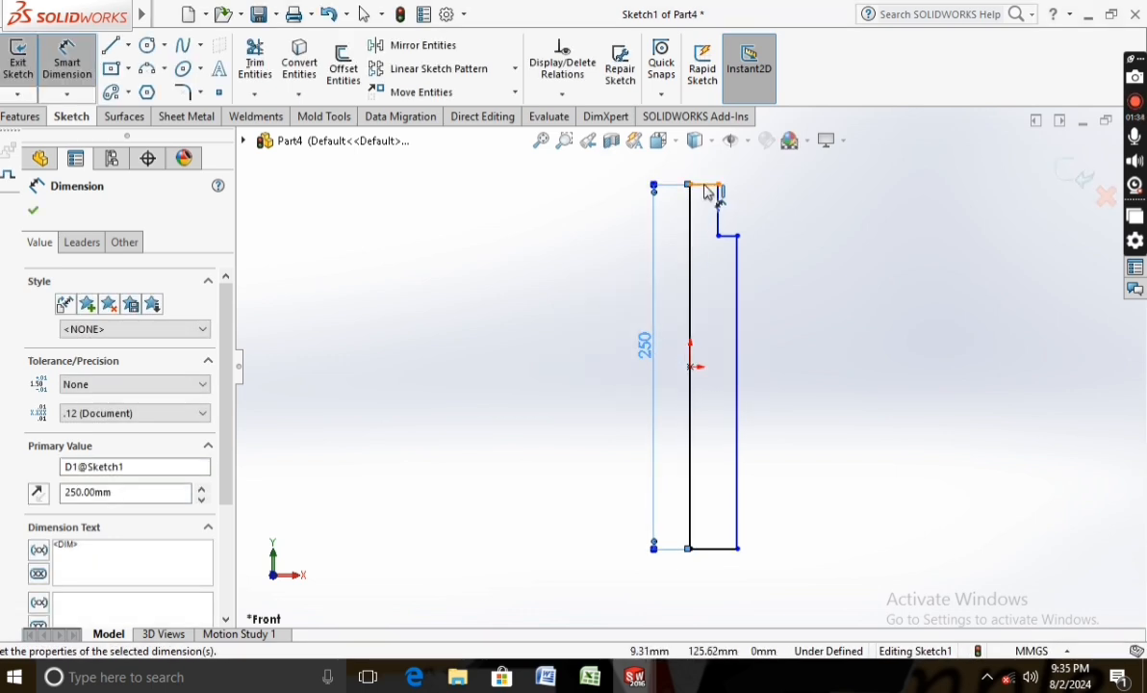
Dimension the short top edge of the narrow section at 10 mm
{"action": "left_click", "coordinate": [707, 188]}
{"action": "left_click", "coordinate": [709, 174]}
{"action": "type", "text": "20"}
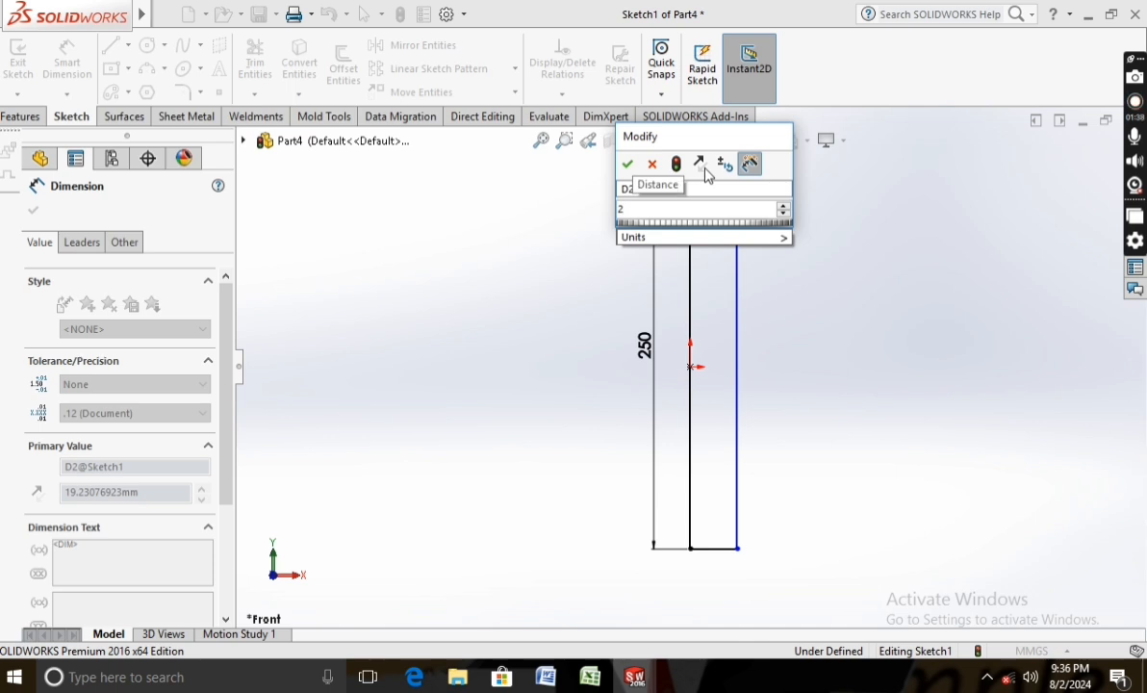
{"action": "key", "text": "BackSpace"}
{"action": "type", "text": "10"}
{"action": "key", "text": "Return"}
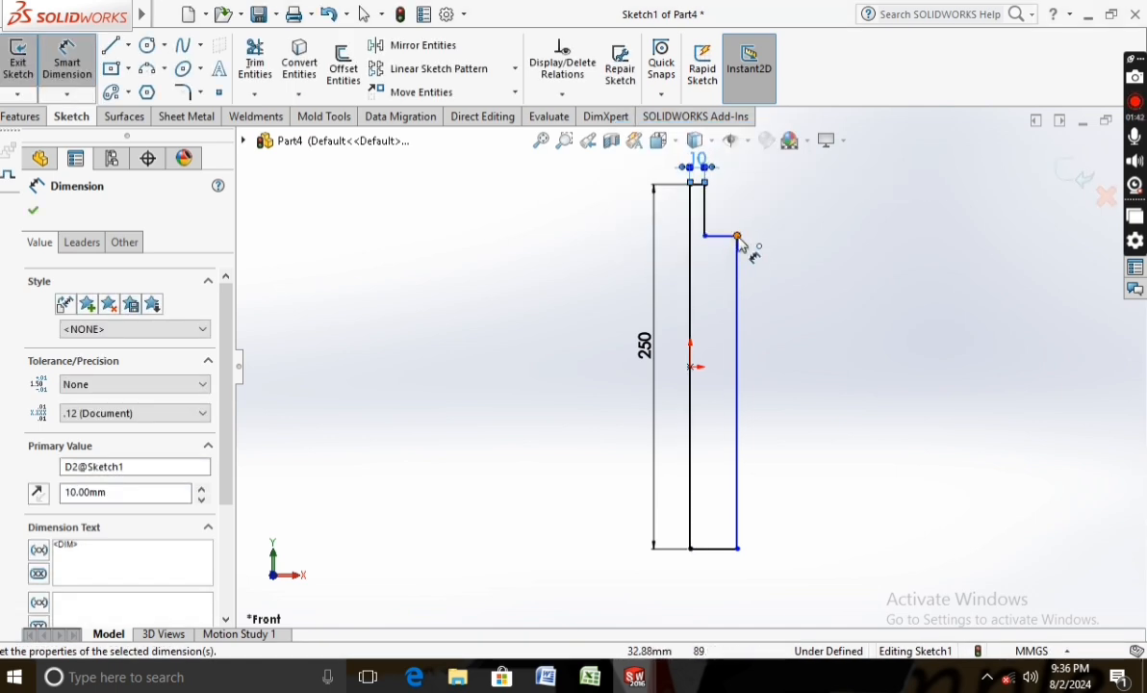
Dimension the bottom edge of the wide section at 12.5 mm
{"action": "left_click", "coordinate": [714, 548]}
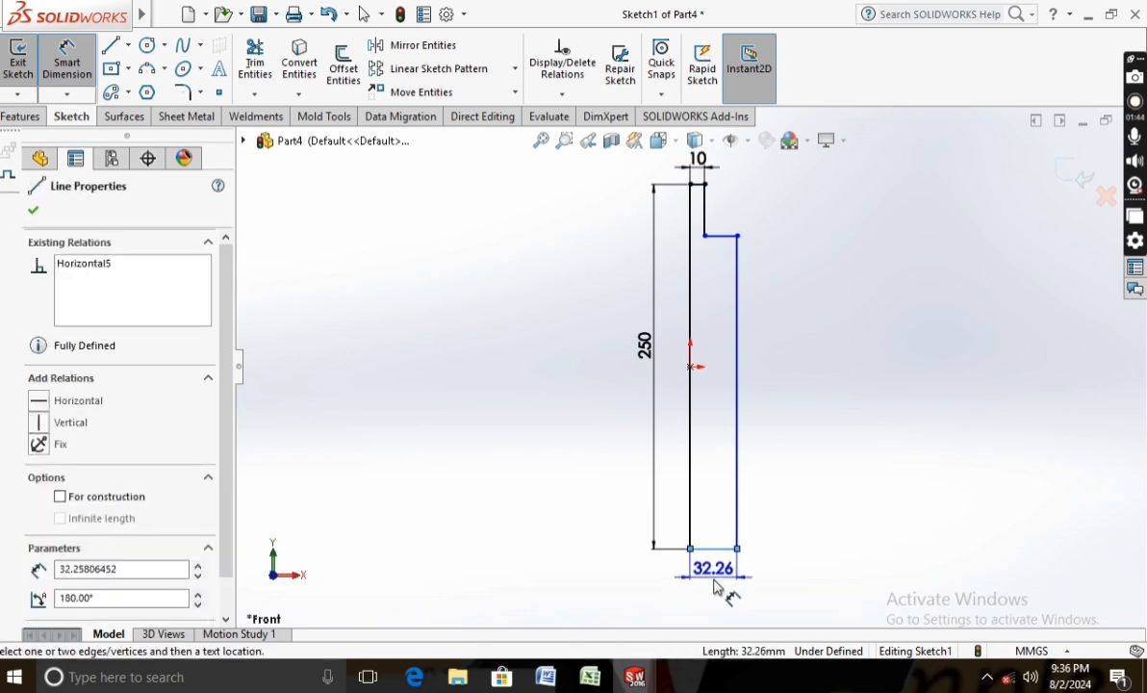
{"action": "left_click", "coordinate": [720, 591]}
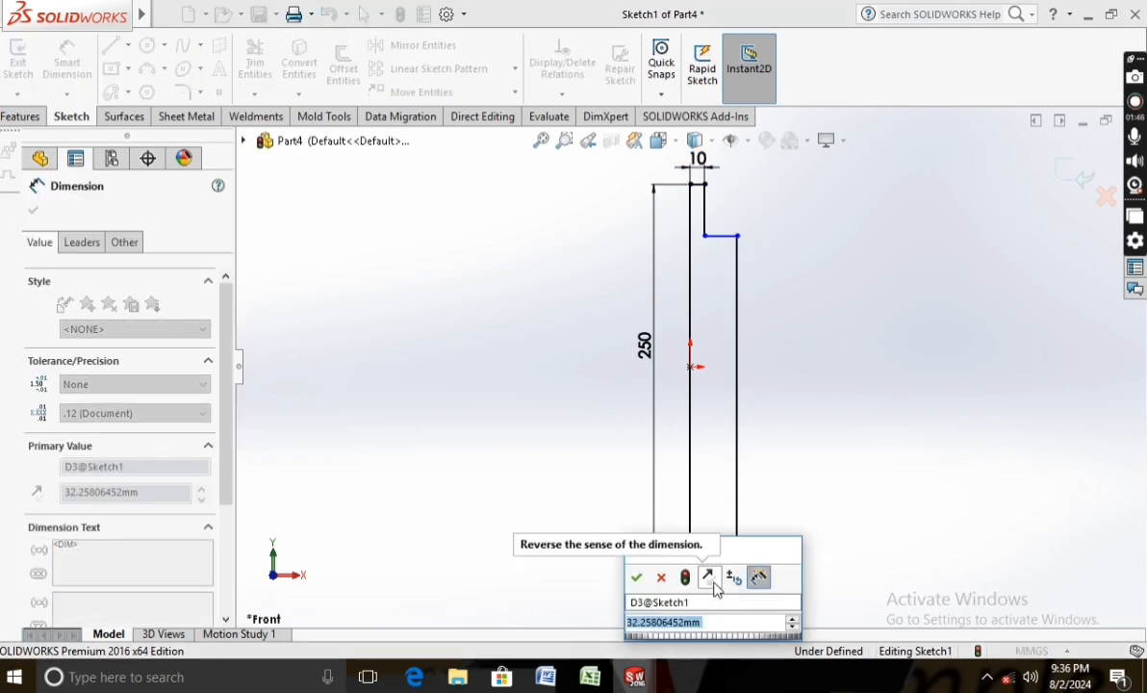
{"action": "type", "text": "12.5"}
{"action": "key", "text": "Return"}
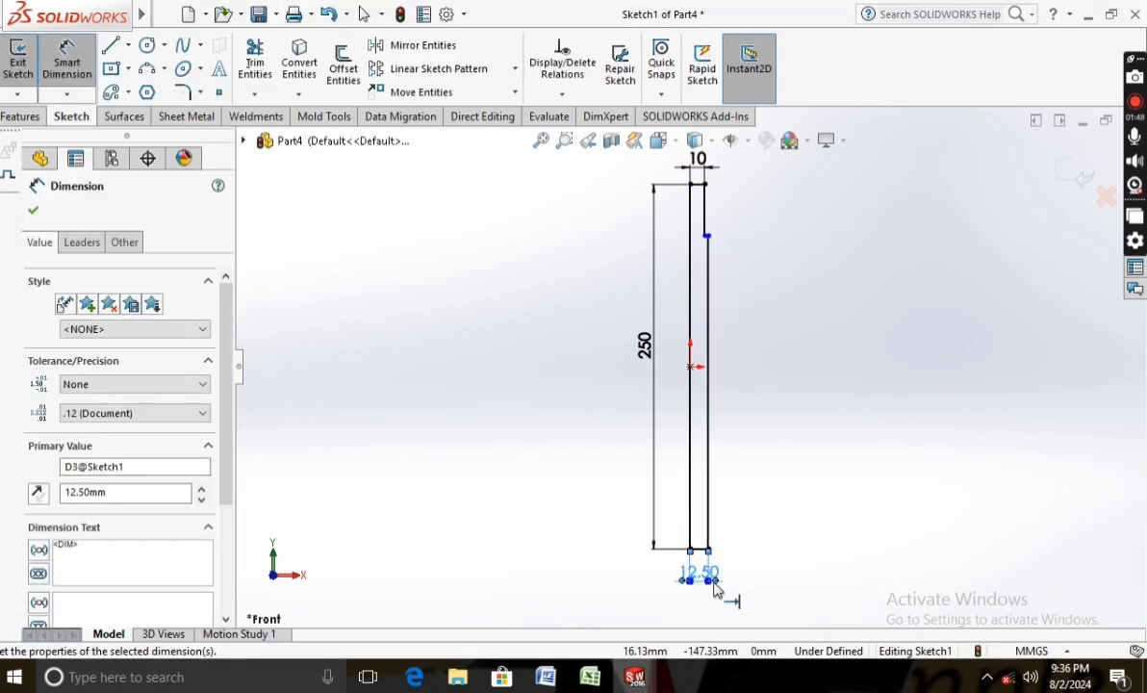
Dimension the outer vertical edge of the narrow upper section at 25 mm and finish dimensioning
{"action": "scroll", "coordinate": [729, 205], "scroll_direction": "down", "scroll_amount": 3}
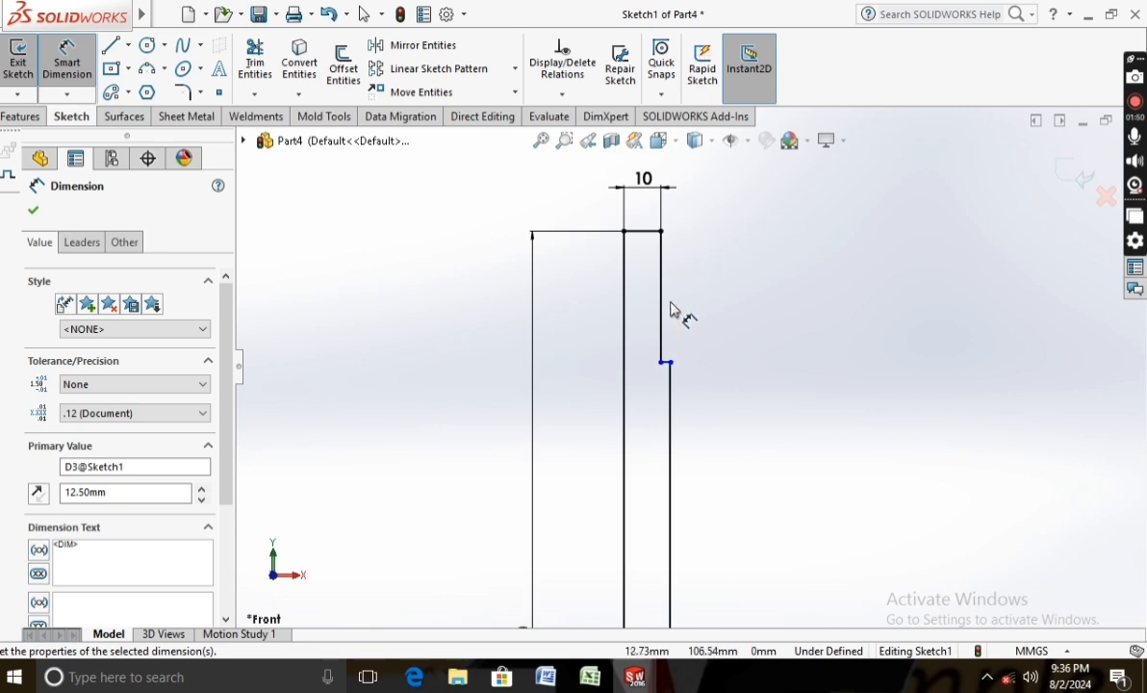
{"action": "left_click", "coordinate": [662, 317]}
{"action": "left_click", "coordinate": [709, 307]}
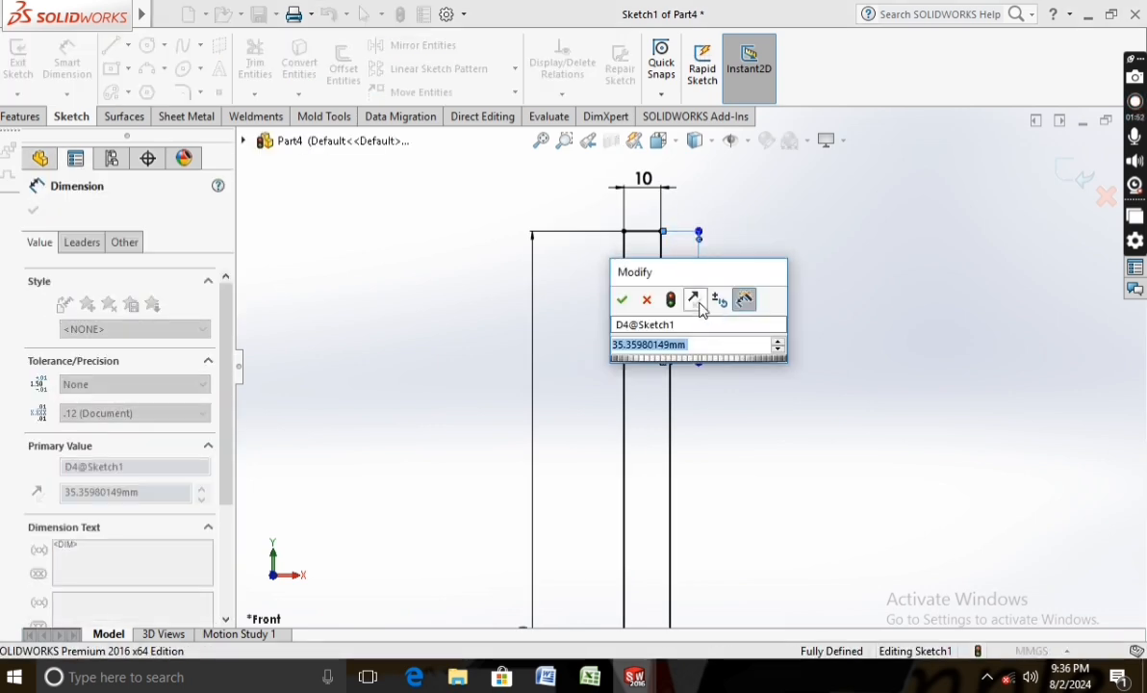
{"action": "type", "text": "25"}
{"action": "key", "text": "Return"}
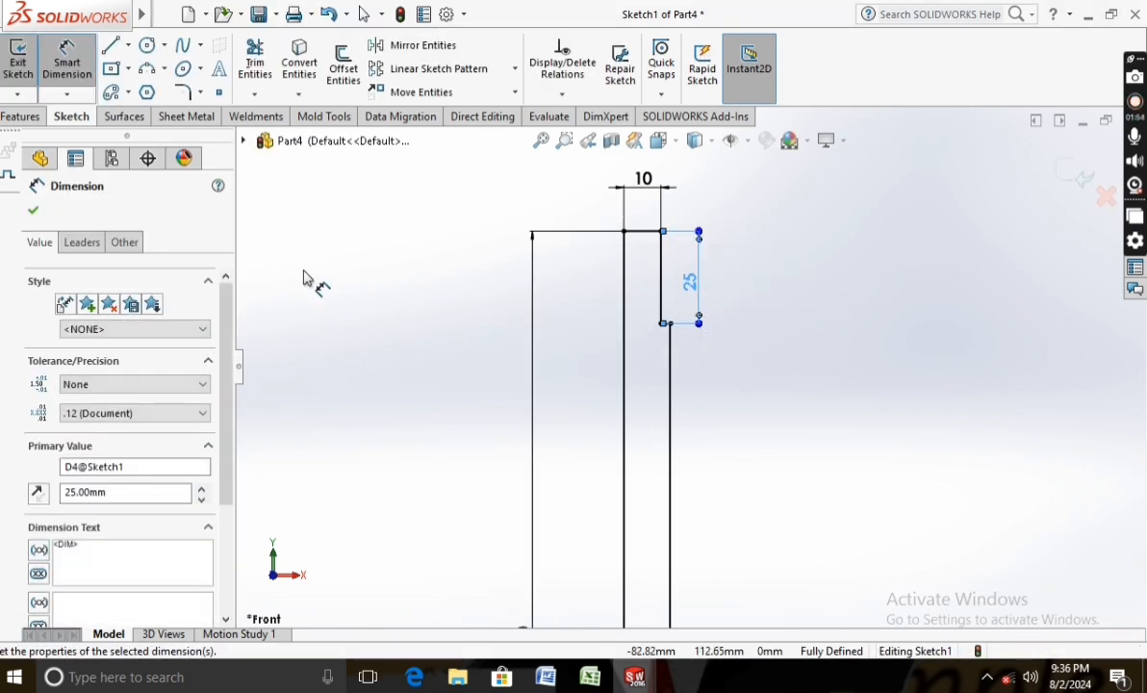
{"action": "left_click", "coordinate": [32, 214]}
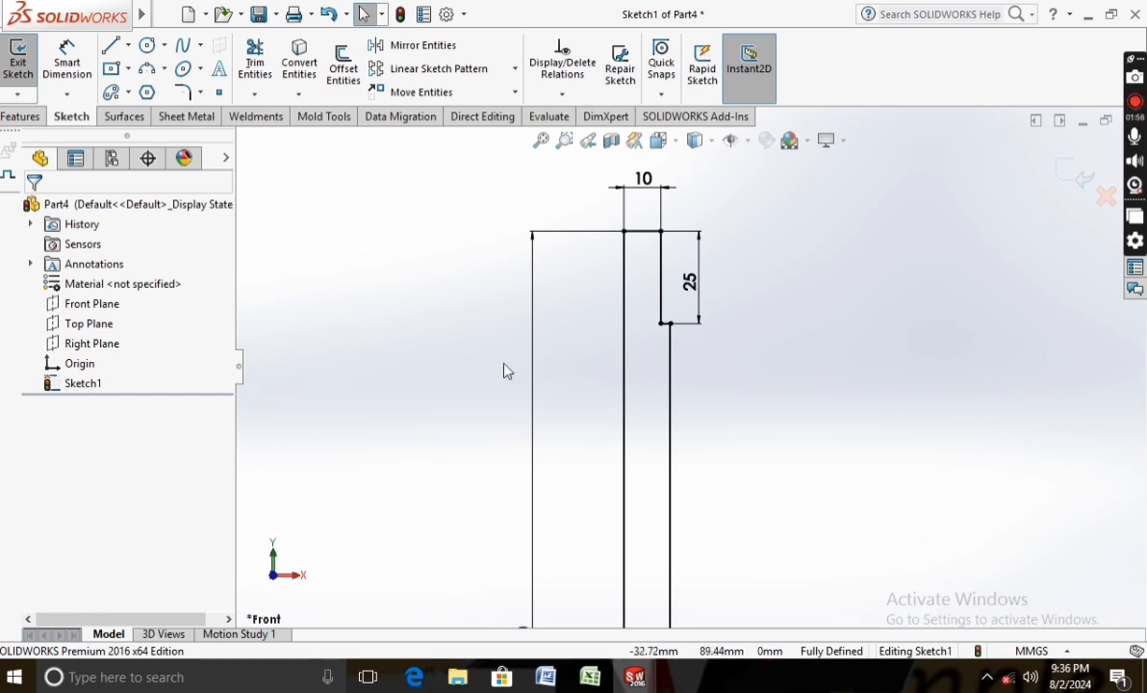
Revolve the stepped profile 360 degrees about its 250 mm vertical line to form the solid handle
{"action": "scroll", "coordinate": [507, 371], "scroll_direction": "up", "scroll_amount": 5}
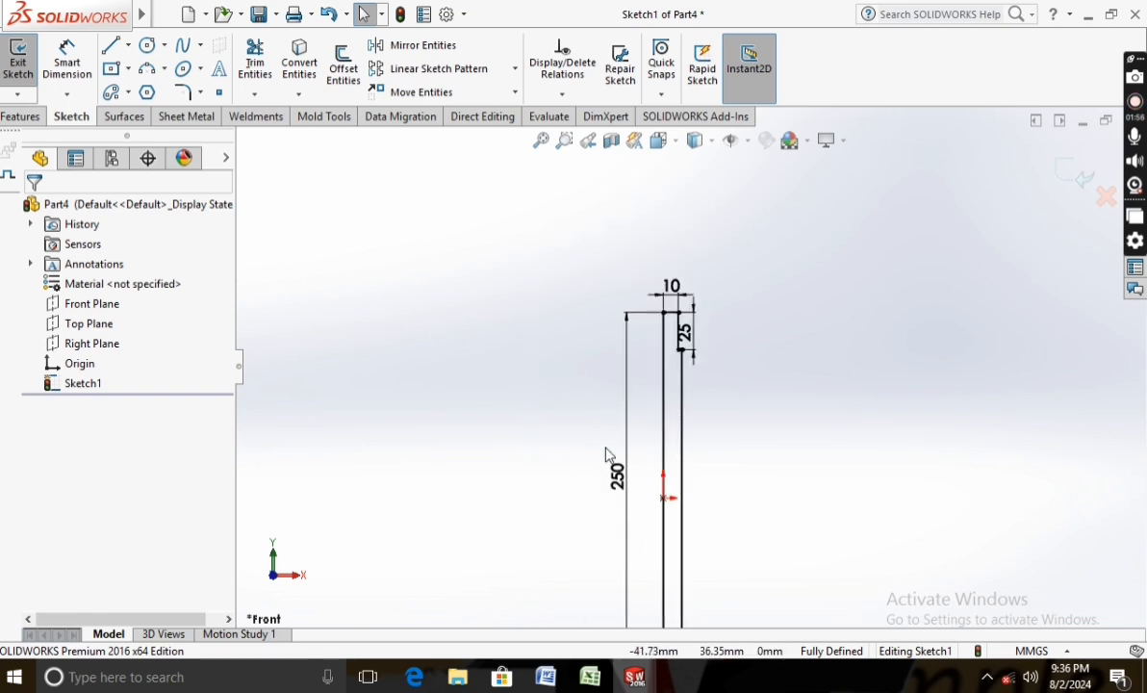
{"action": "left_click", "coordinate": [19, 116]}
{"action": "left_click", "coordinate": [82, 65]}
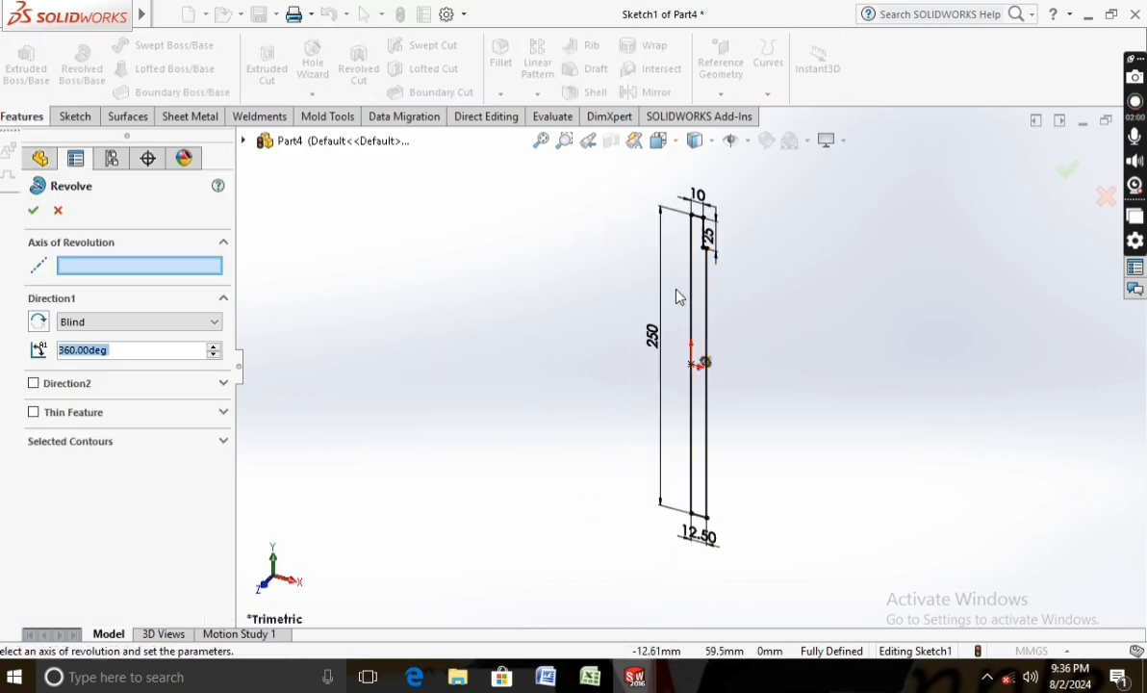
{"action": "left_click", "coordinate": [693, 299]}
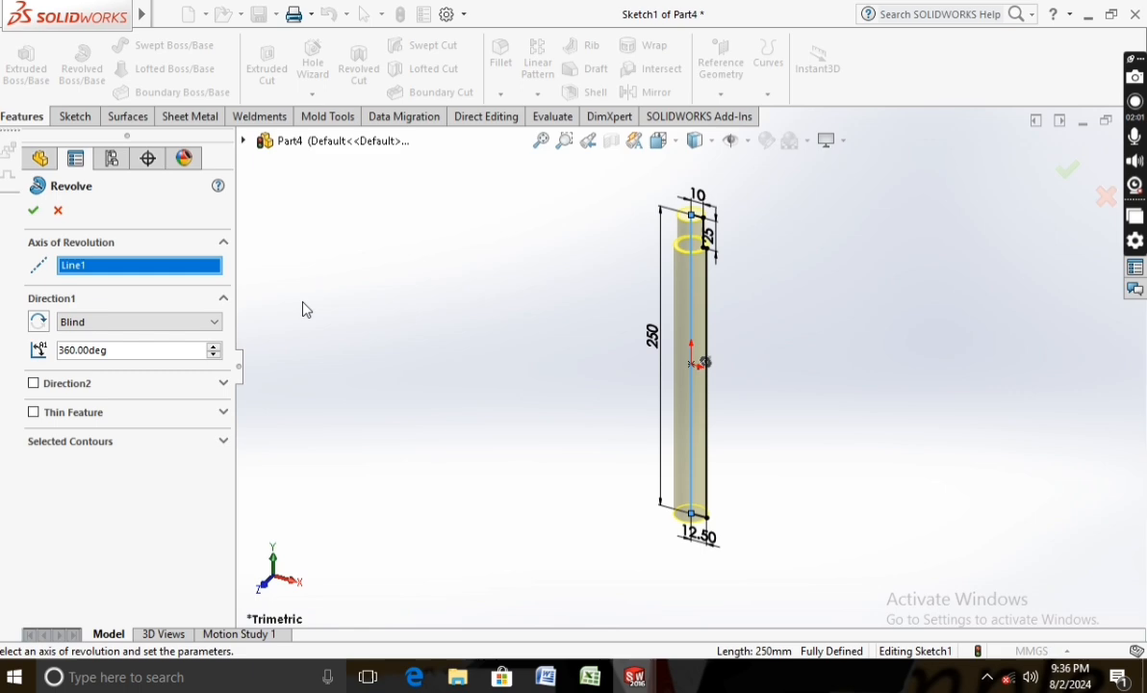
{"action": "left_click", "coordinate": [33, 210]}
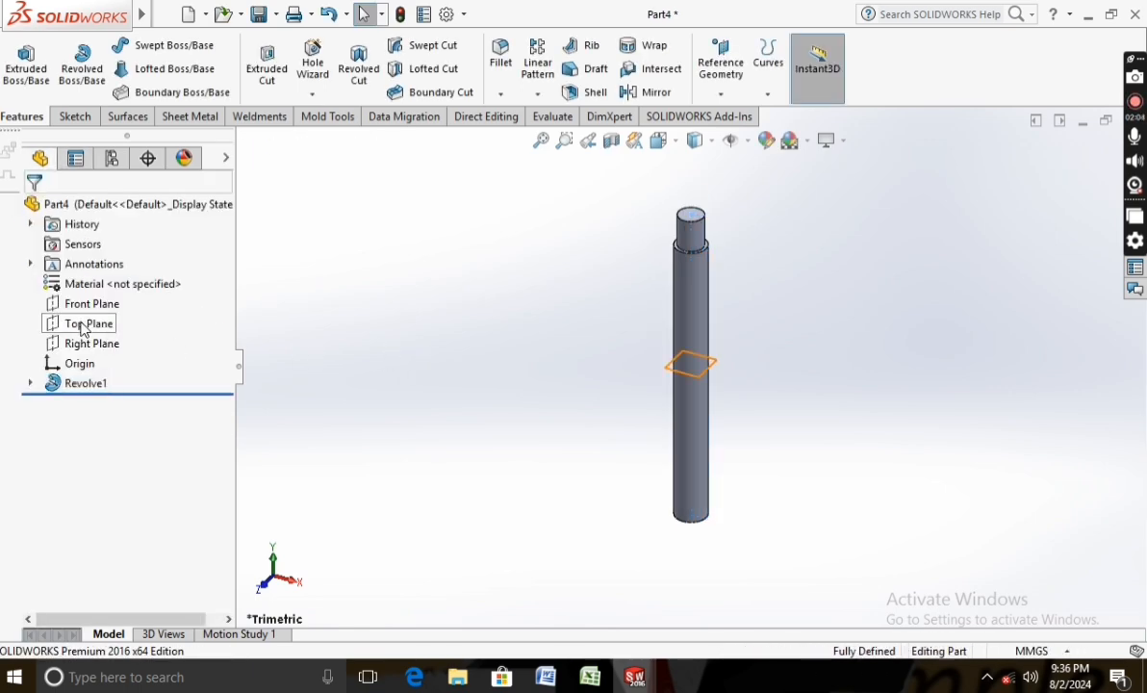
Compare the wood materials' appearances and assign Mahogany to the handle part
{"action": "right_click", "coordinate": [96, 287]}
{"action": "left_click", "coordinate": [154, 292]}
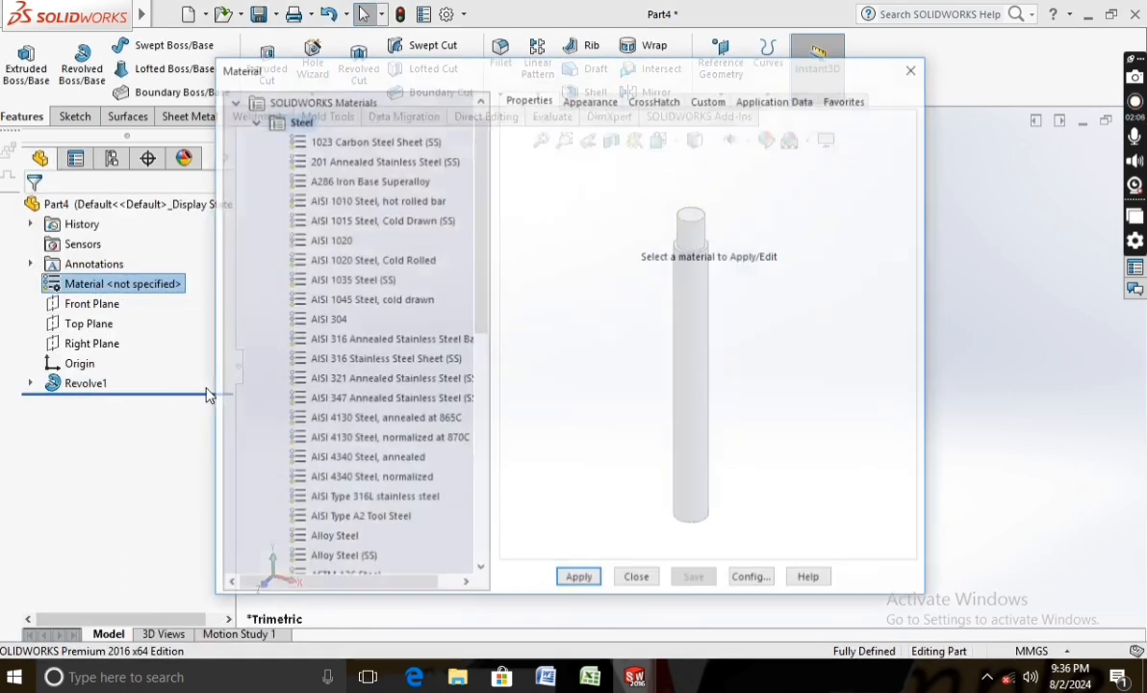
{"action": "scroll", "coordinate": [390, 462], "scroll_direction": "down", "scroll_amount": 5}
{"action": "scroll", "coordinate": [389, 462], "scroll_direction": "down", "scroll_amount": 3}
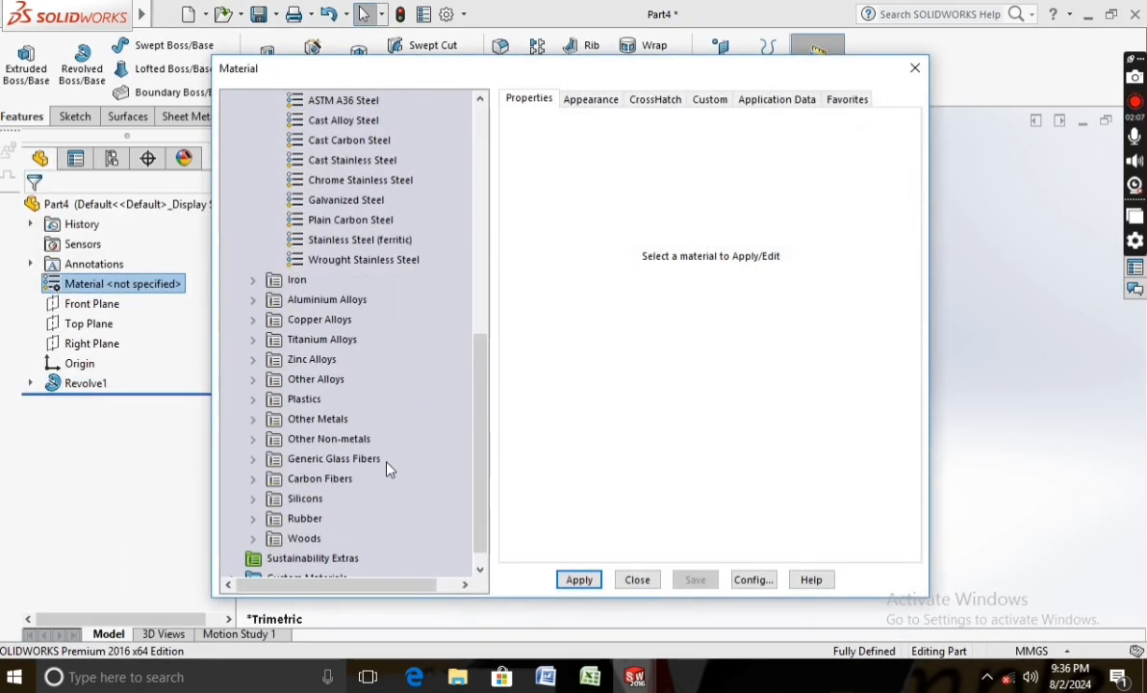
{"action": "left_click", "coordinate": [254, 539]}
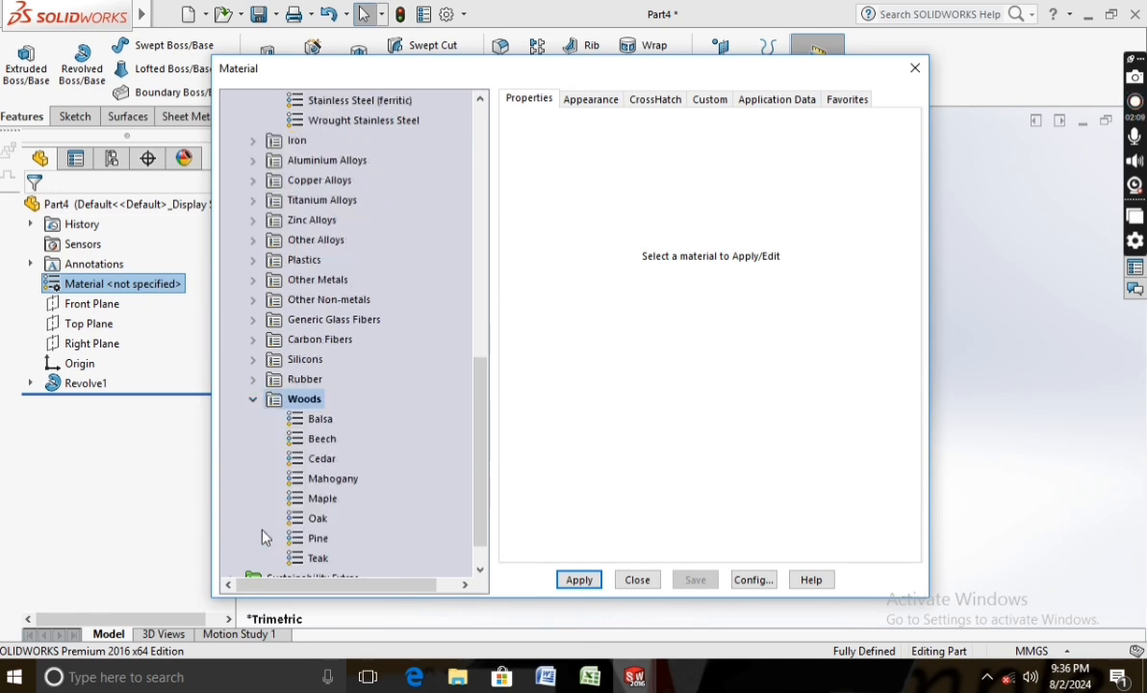
{"action": "left_click", "coordinate": [323, 426]}
{"action": "left_click", "coordinate": [590, 99]}
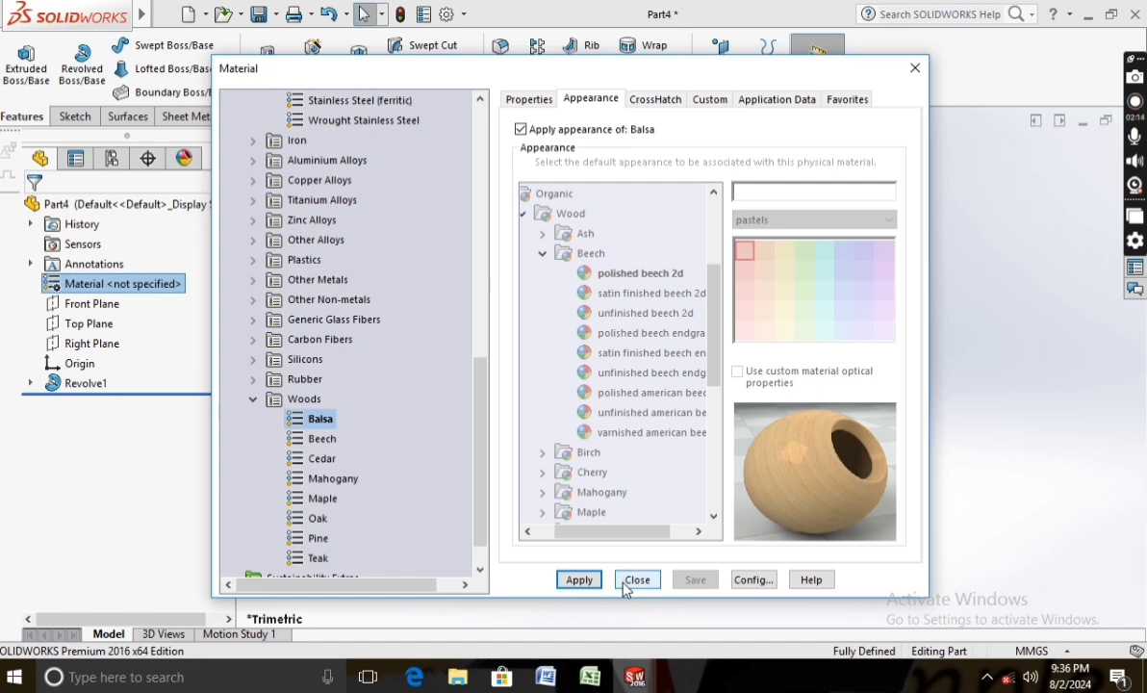
{"action": "left_click", "coordinate": [325, 441]}
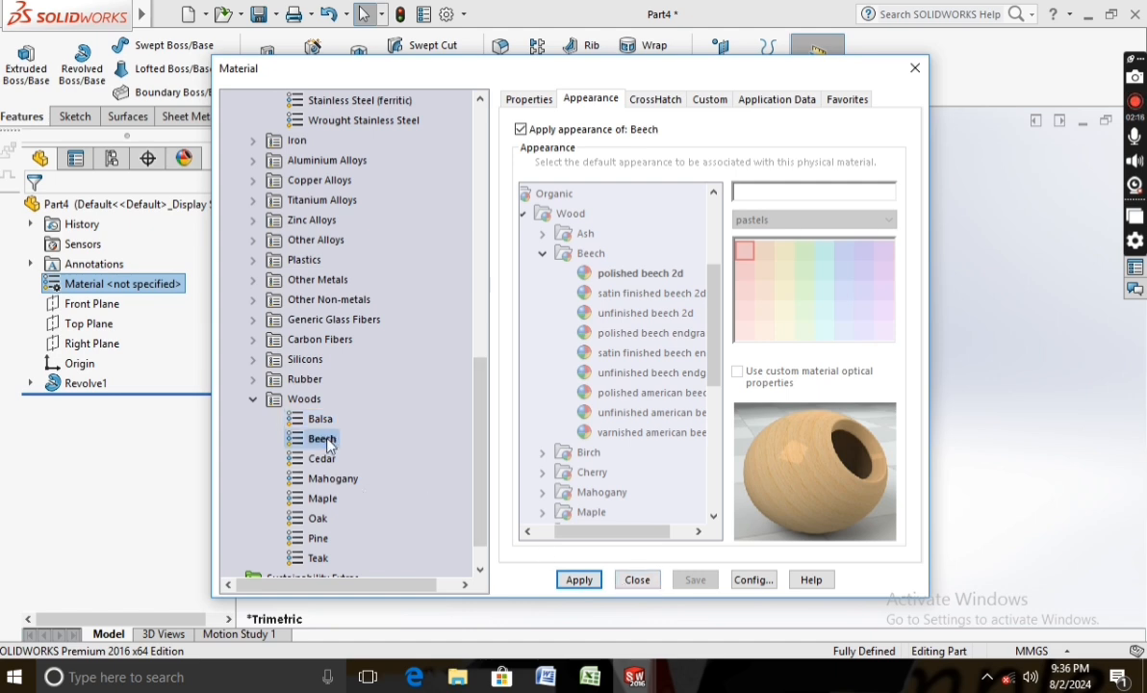
{"action": "left_click", "coordinate": [327, 458]}
{"action": "left_click", "coordinate": [339, 480]}
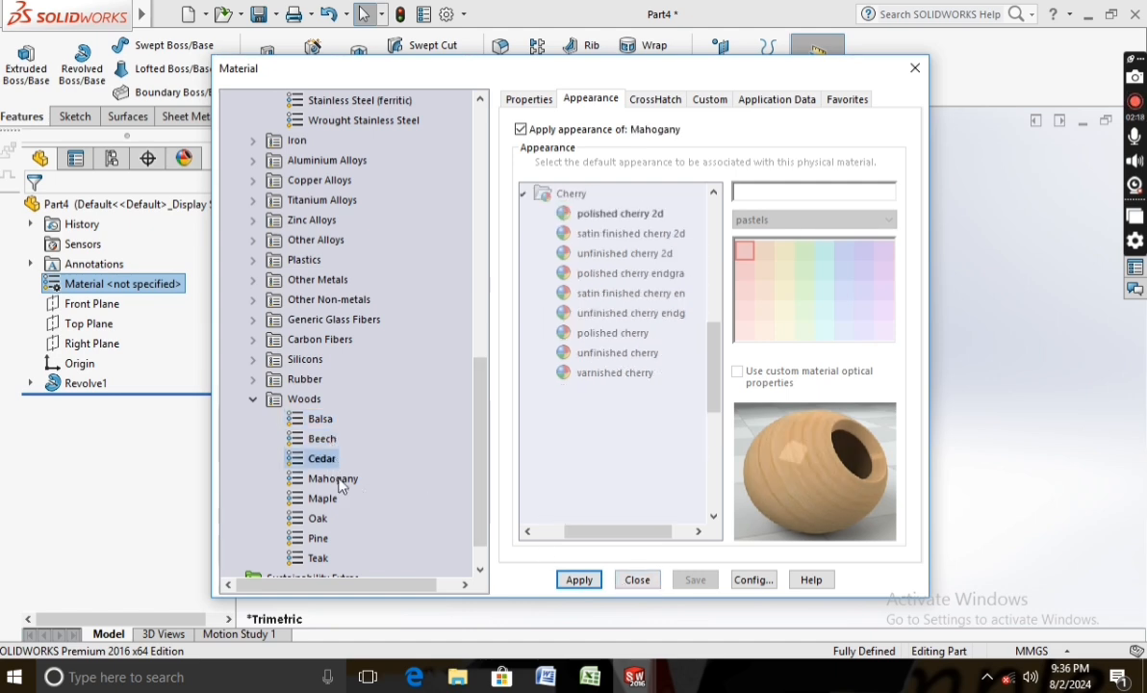
{"action": "left_click", "coordinate": [581, 580]}
{"action": "left_click", "coordinate": [636, 580]}
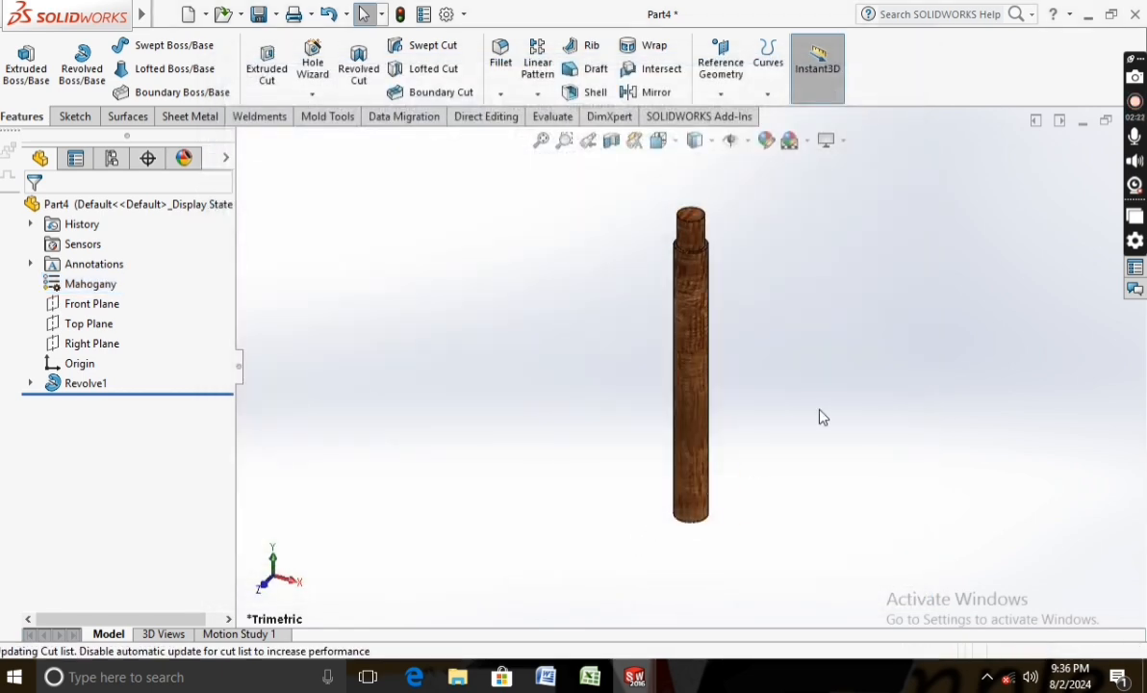
Set the handle part's background scene to Plain White
{"action": "middle_click_drag", "start_coordinate": [823, 416], "coordinate": [791, 392]}
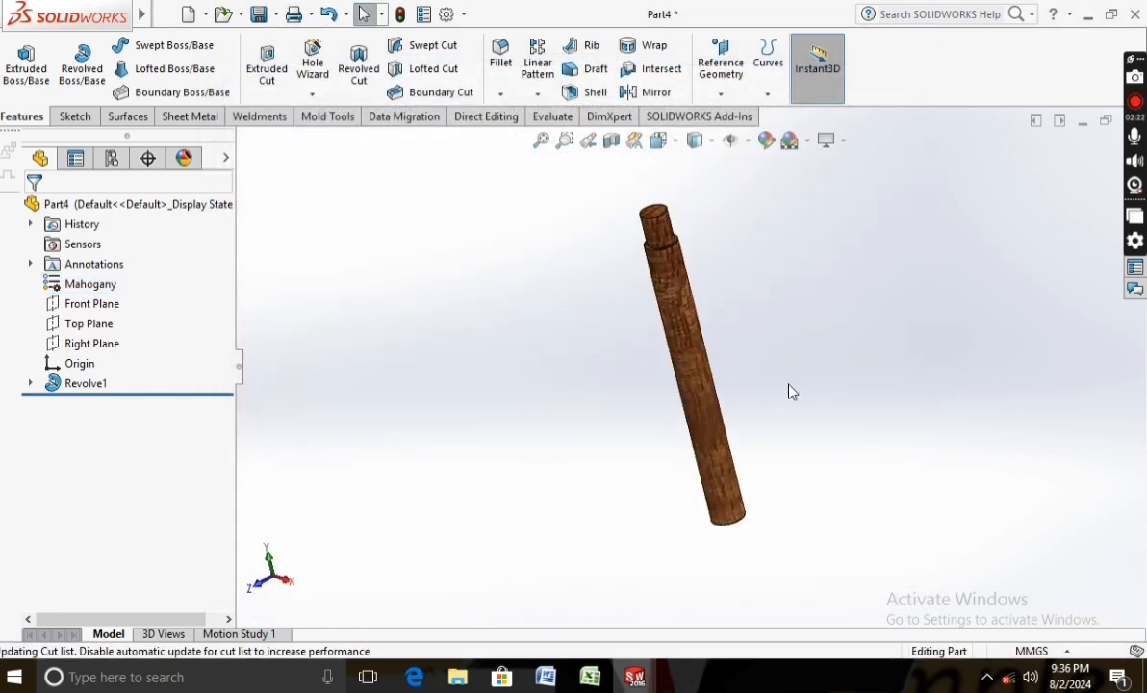
{"action": "left_click", "coordinate": [808, 141]}
{"action": "left_click", "coordinate": [809, 144]}
{"action": "left_click", "coordinate": [809, 144]}
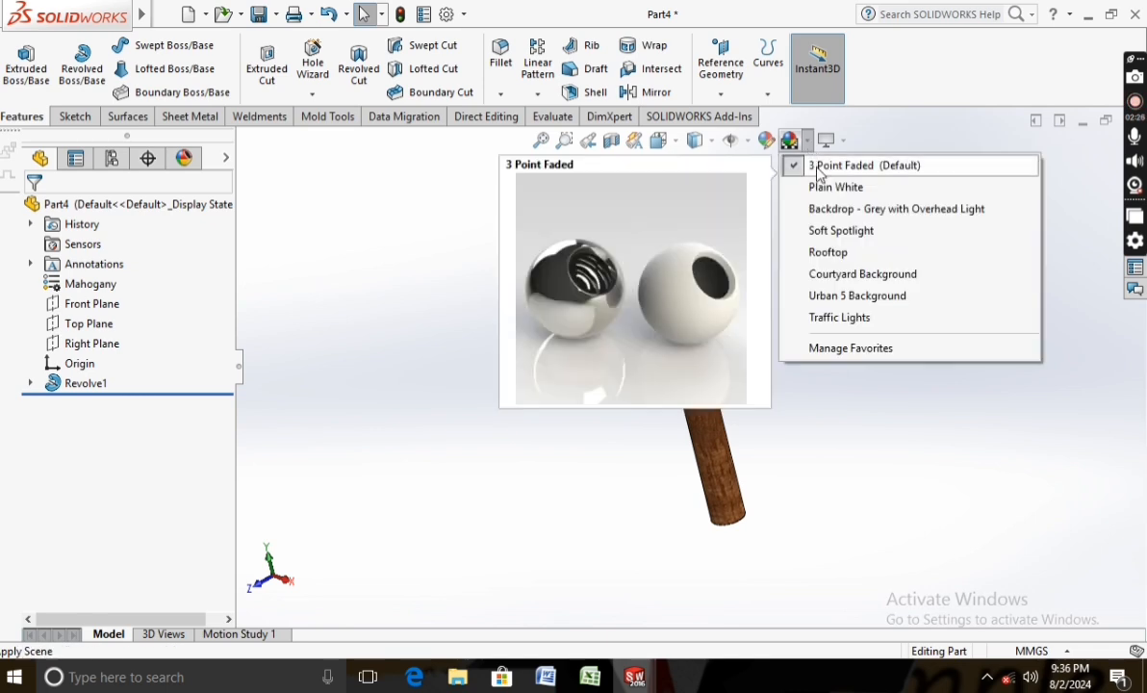
{"action": "left_click", "coordinate": [814, 185]}
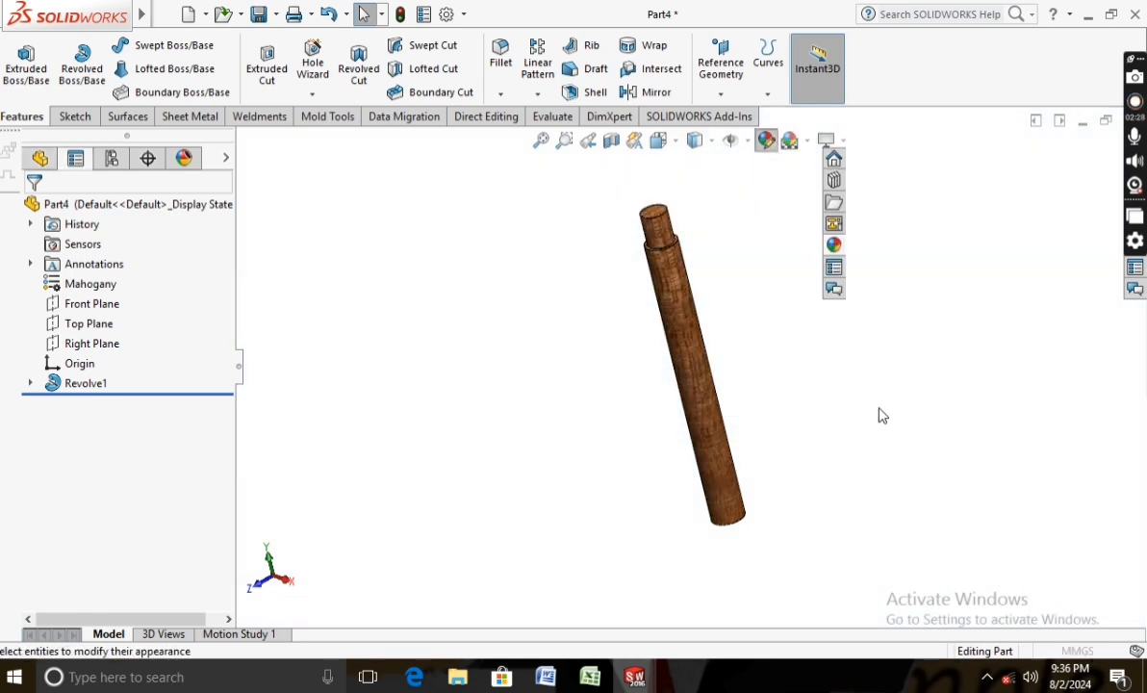
Apply the satin finished mahogany 2d appearance to the handle
{"action": "left_click", "coordinate": [1055, 427]}
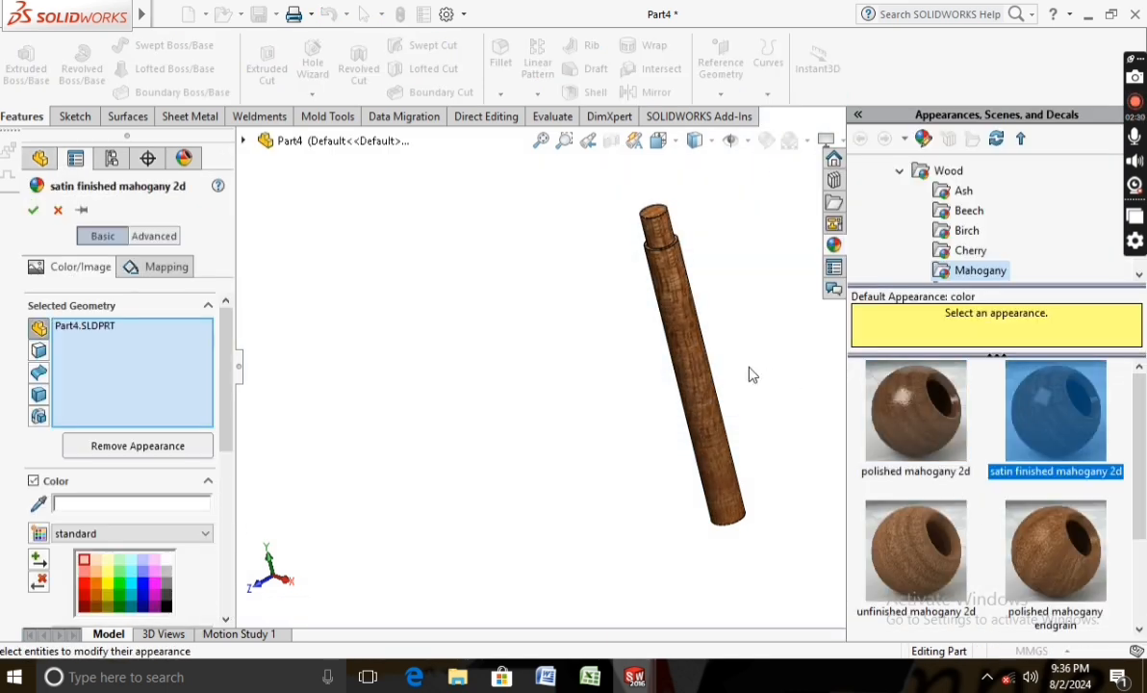
{"action": "left_click_drag", "start_coordinate": [1079, 432], "coordinate": [706, 387]}
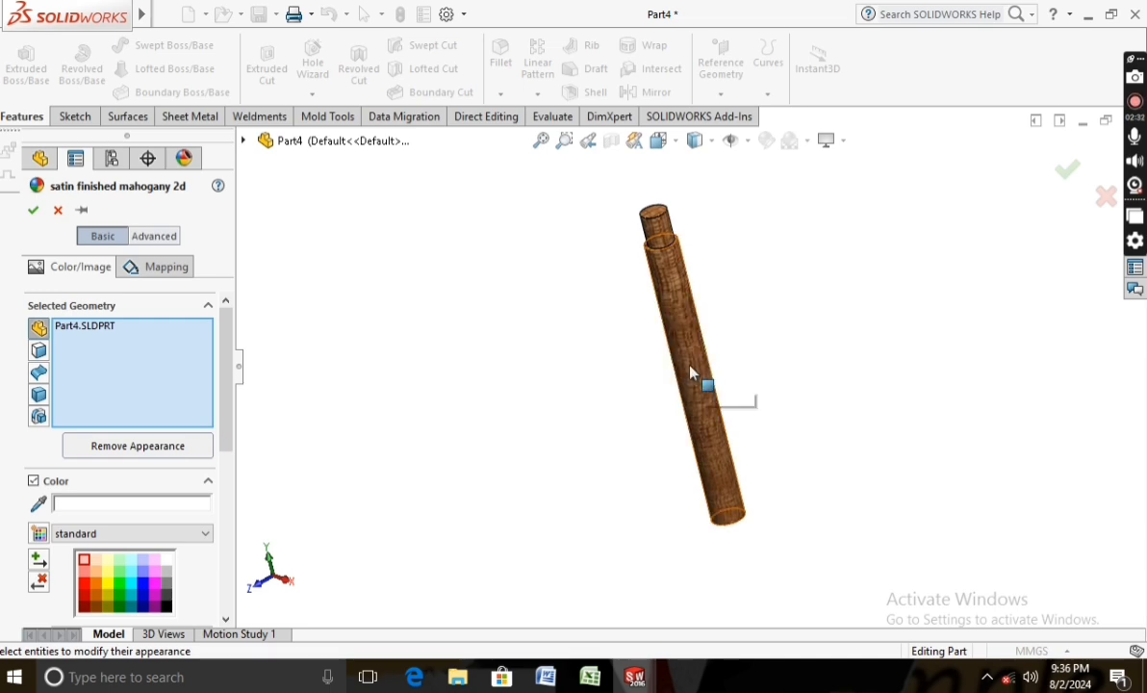
{"action": "left_click", "coordinate": [32, 212]}
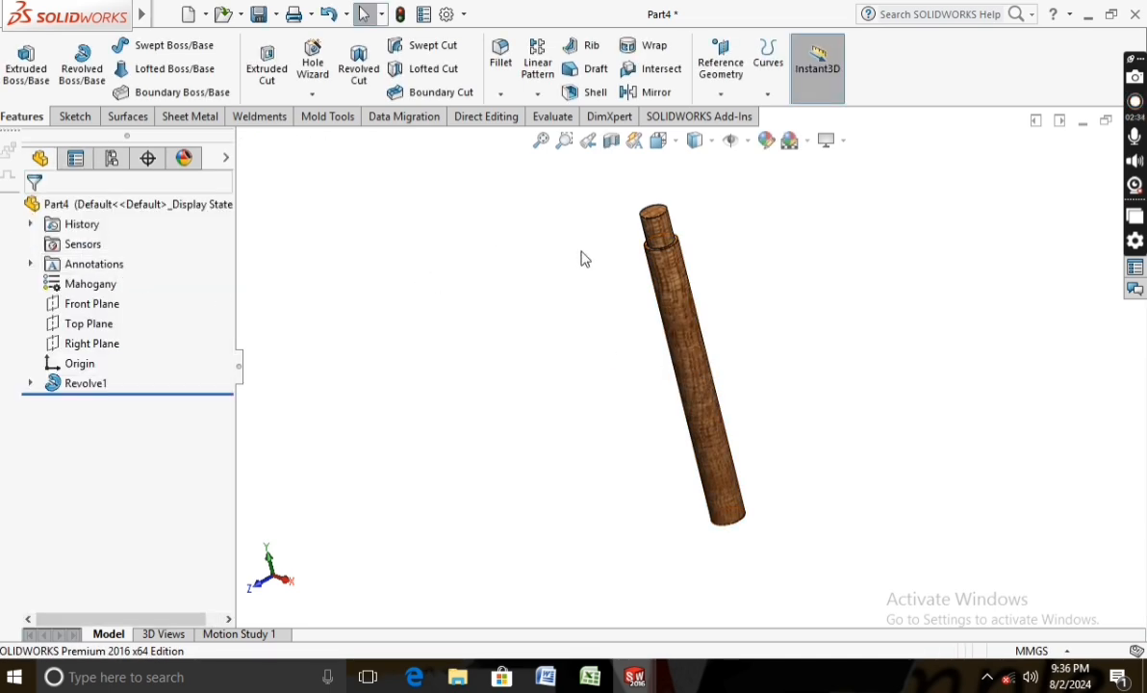
Save the handle as Part4 in the hammer folder
{"action": "mouse_move", "coordinate": [136, 12]}
{"action": "left_click", "coordinate": [211, 13]}
{"action": "left_click", "coordinate": [461, 201]}
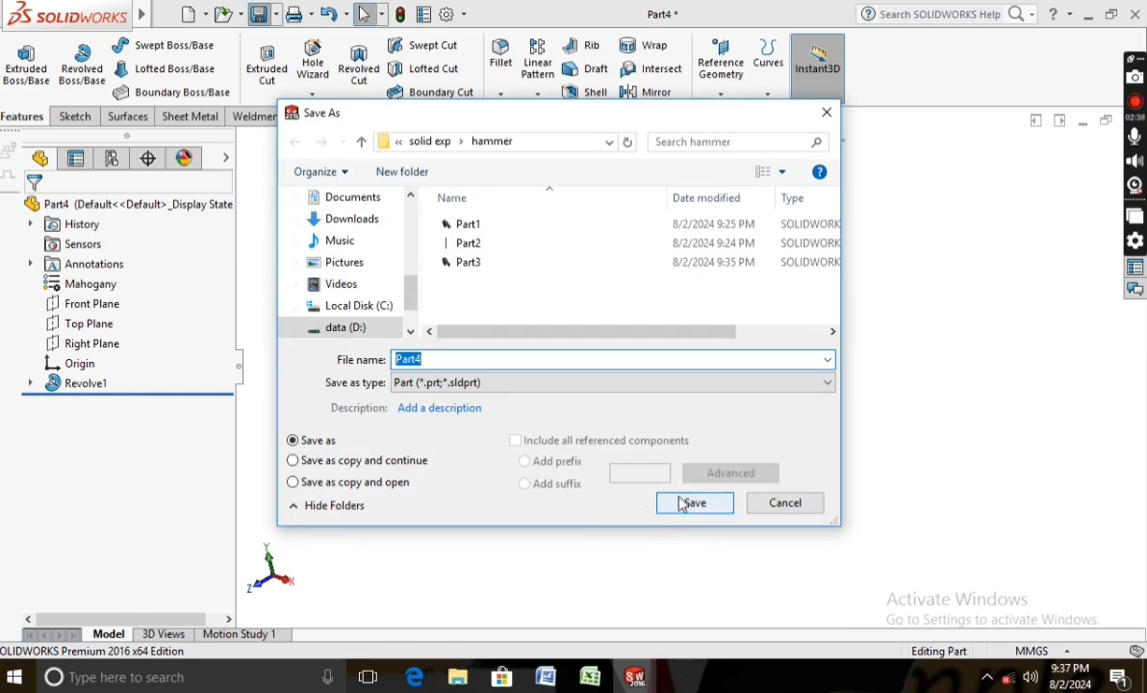
{"action": "left_click", "coordinate": [691, 502]}
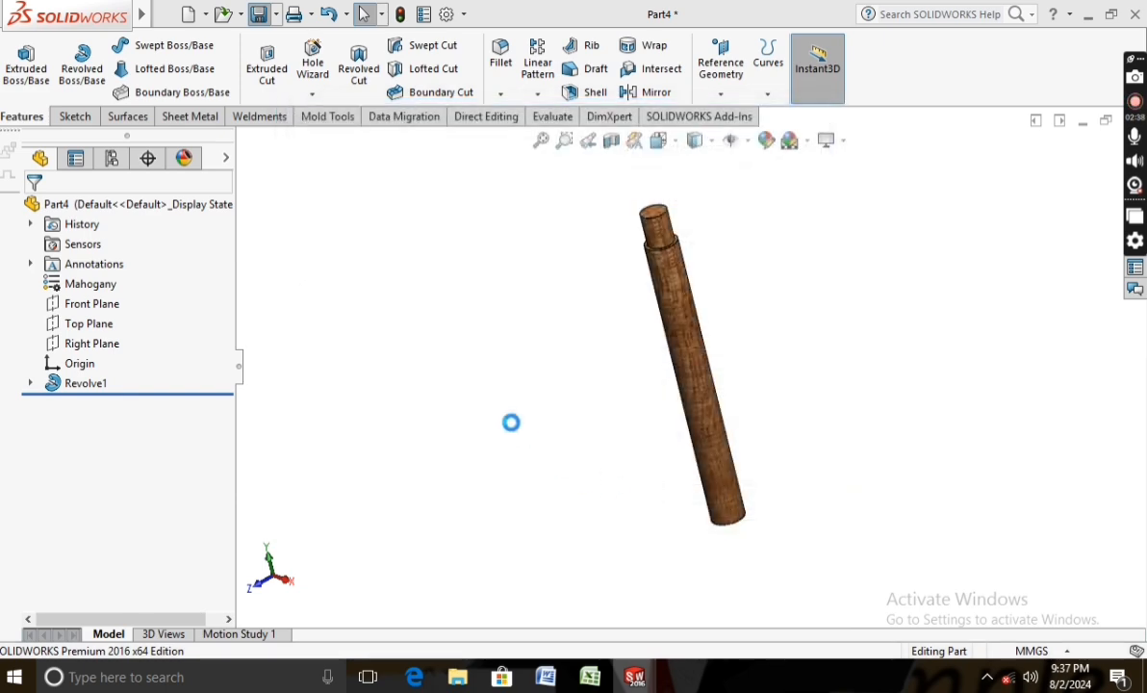
Create a new assembly and place the hammer head Part3 in it, rotated twice by 90 degrees about the Y axis
{"action": "left_click", "coordinate": [188, 16]}
{"action": "left_click", "coordinate": [633, 302]}
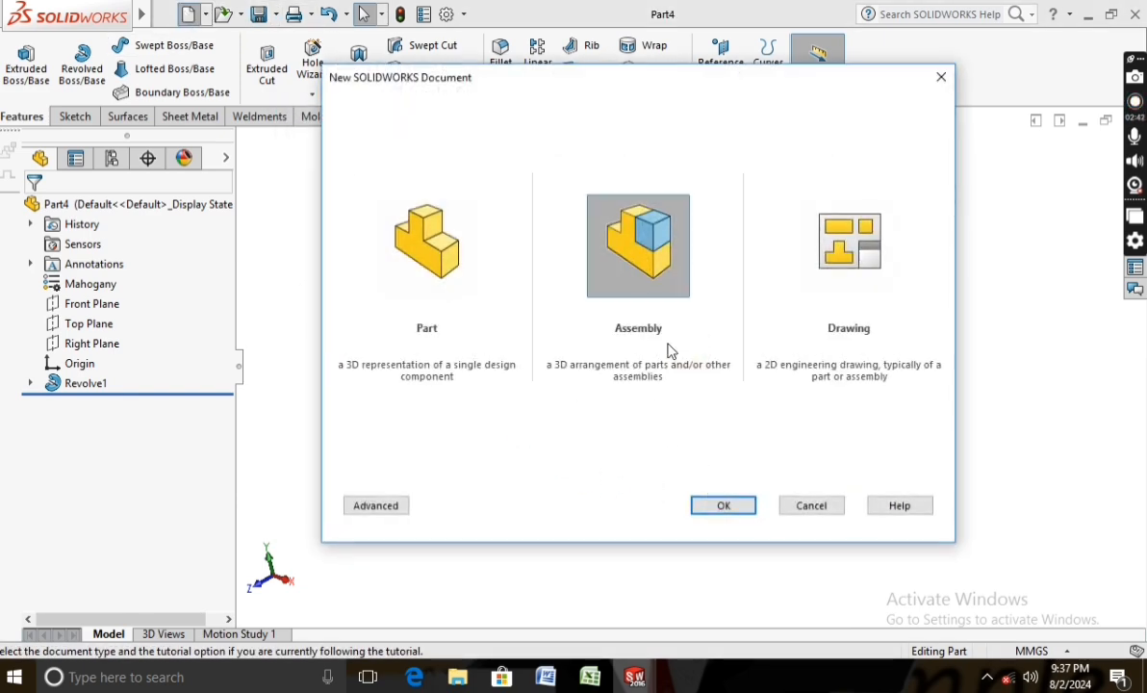
{"action": "left_click", "coordinate": [727, 509]}
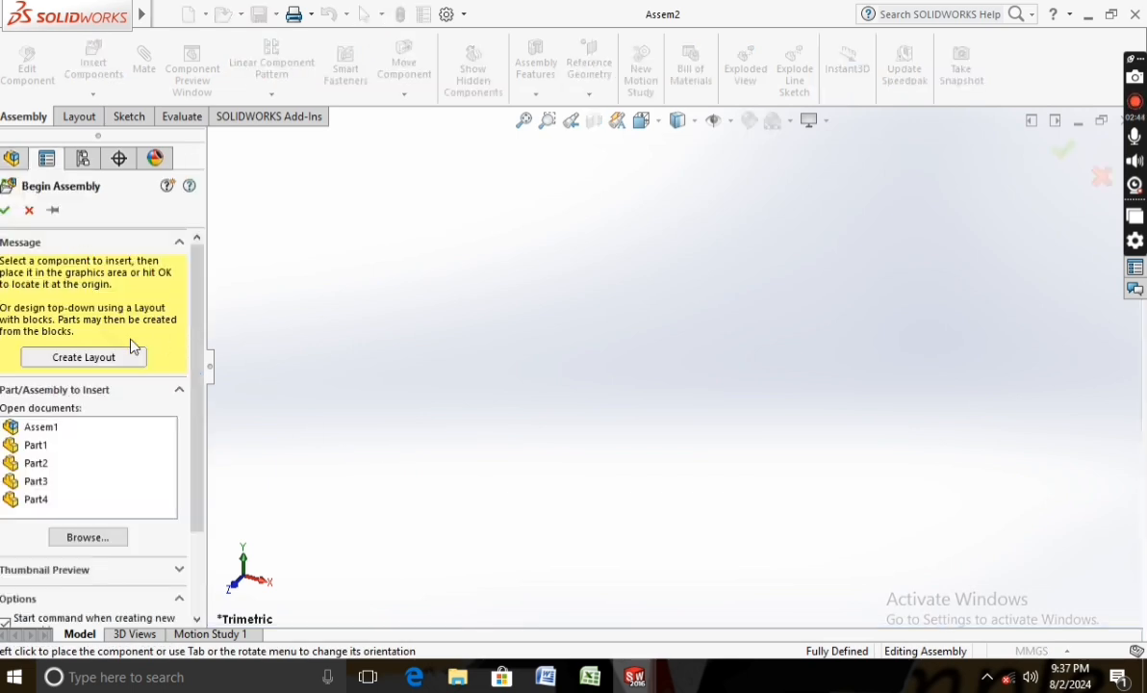
{"action": "left_click", "coordinate": [38, 481]}
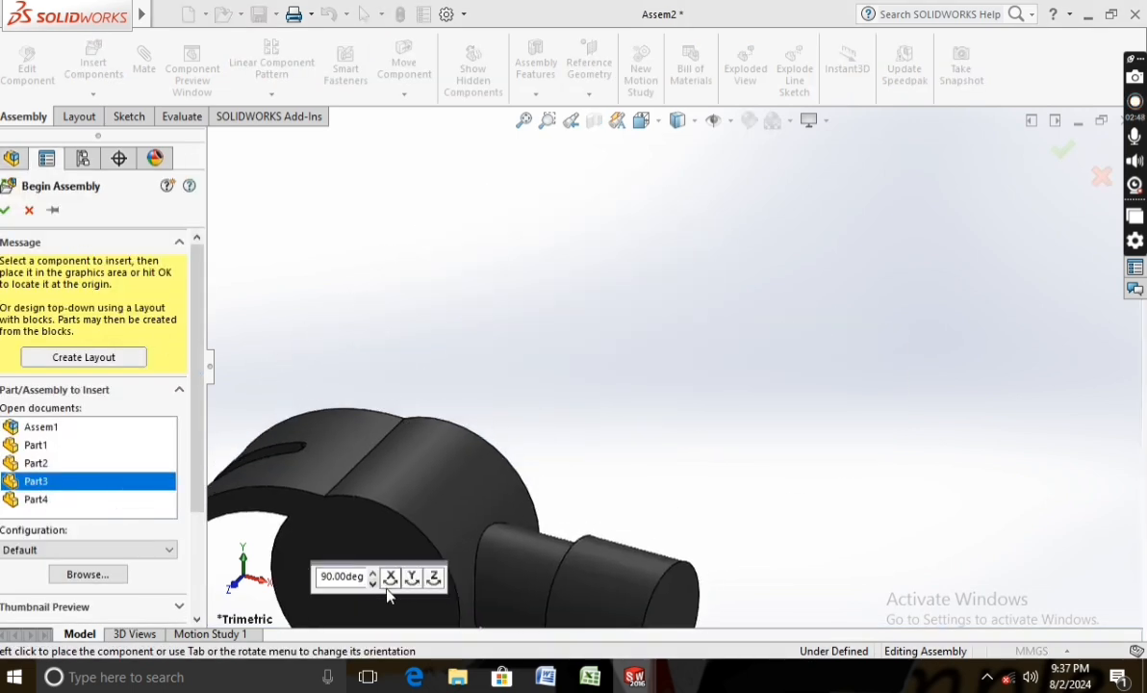
{"action": "left_click", "coordinate": [412, 577]}
{"action": "left_click", "coordinate": [412, 577]}
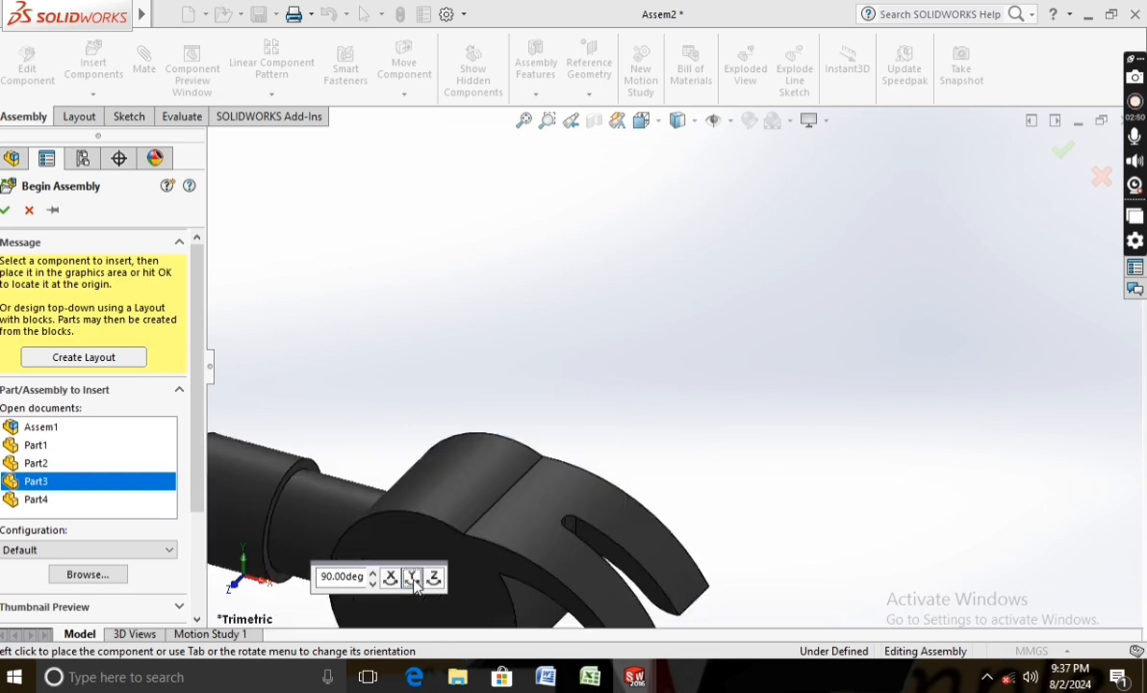
{"action": "left_click", "coordinate": [476, 364]}
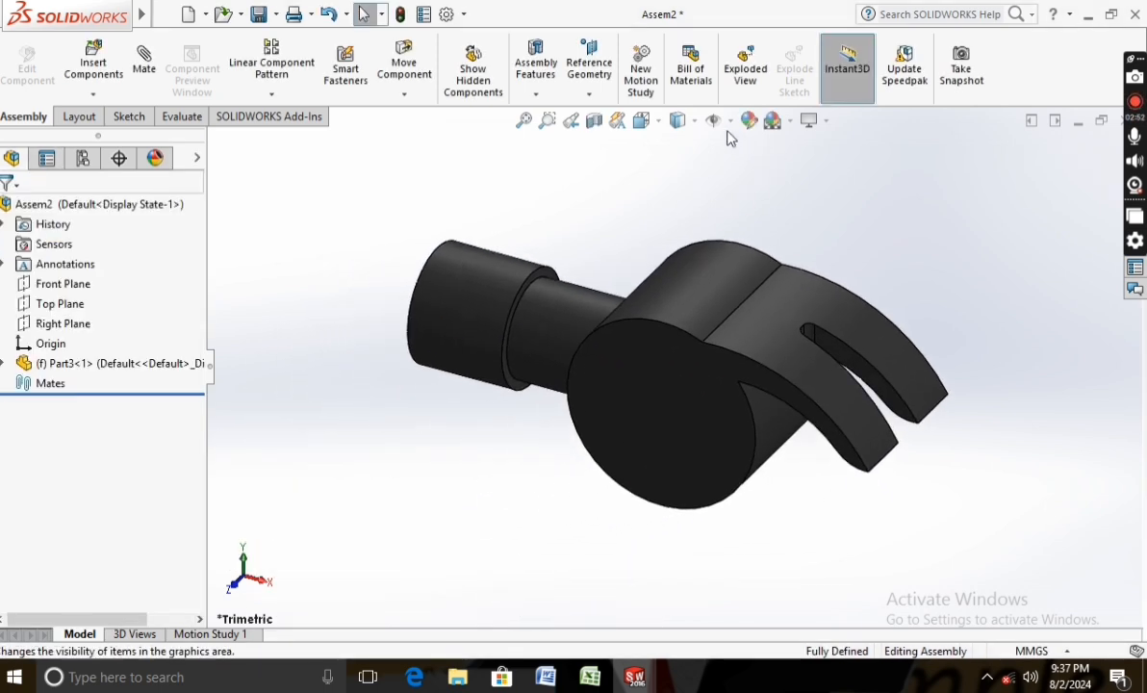
Set the assembly's background scene to Plain White
{"action": "left_click", "coordinate": [789, 123]}
{"action": "left_click", "coordinate": [803, 166]}
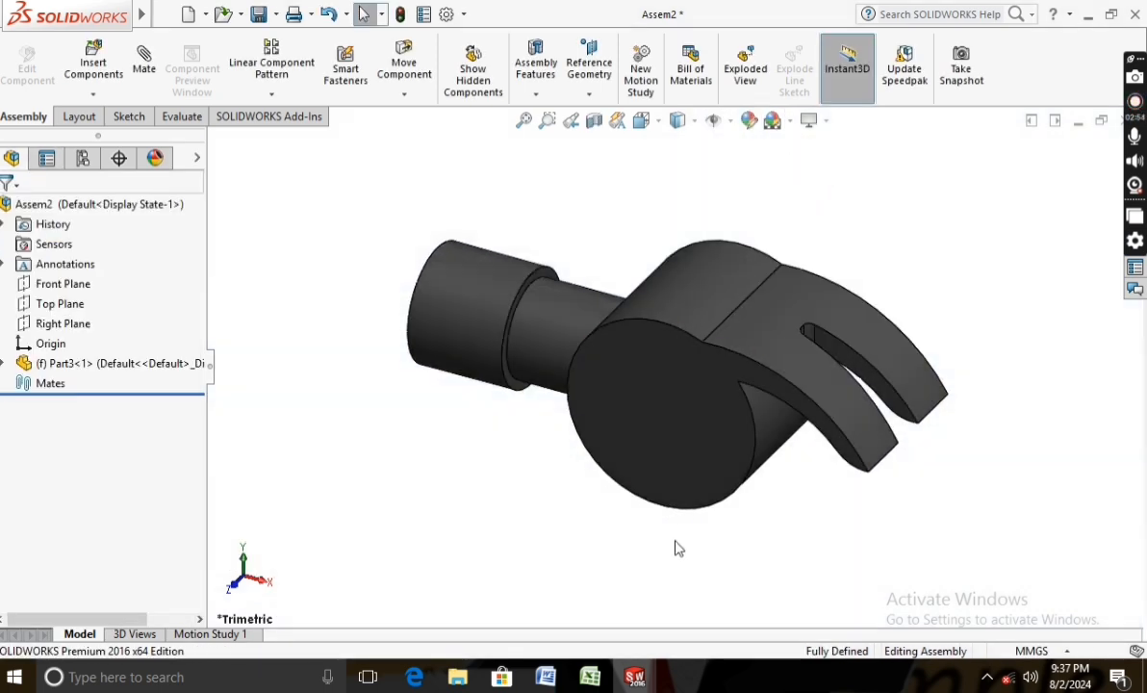
{"action": "scroll", "coordinate": [669, 508], "scroll_direction": "down", "scroll_amount": 2}
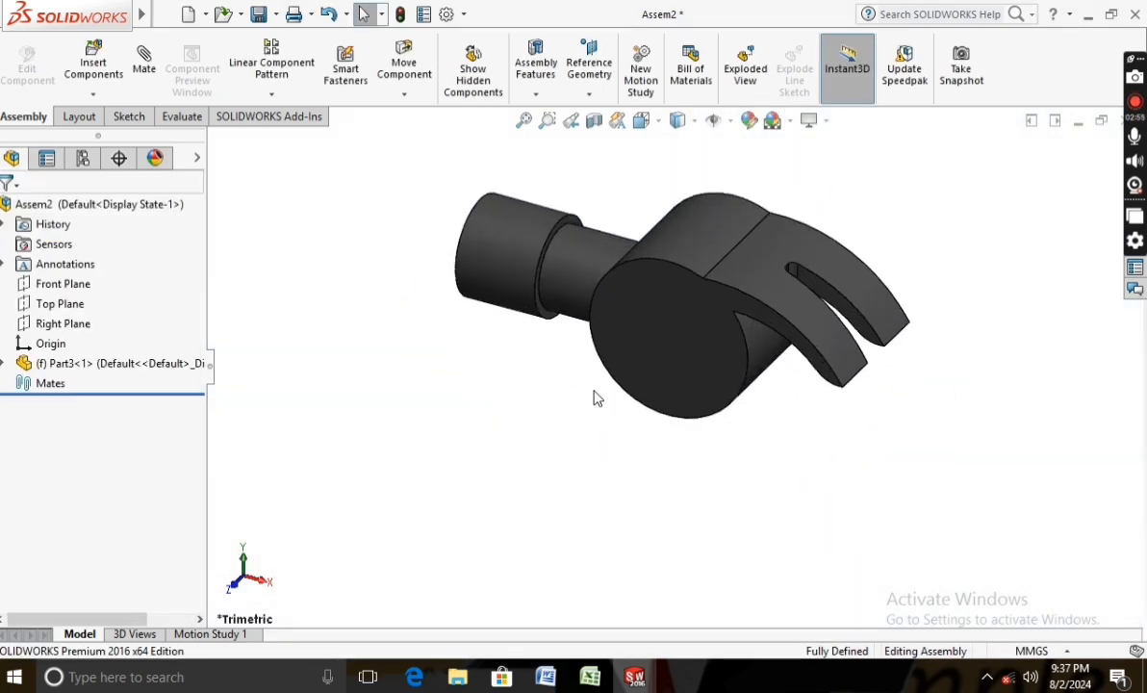
Insert the handle Part4 into the assembly, placing it upright just below the hammer head
{"action": "left_click", "coordinate": [94, 63]}
{"action": "left_click", "coordinate": [38, 484]}
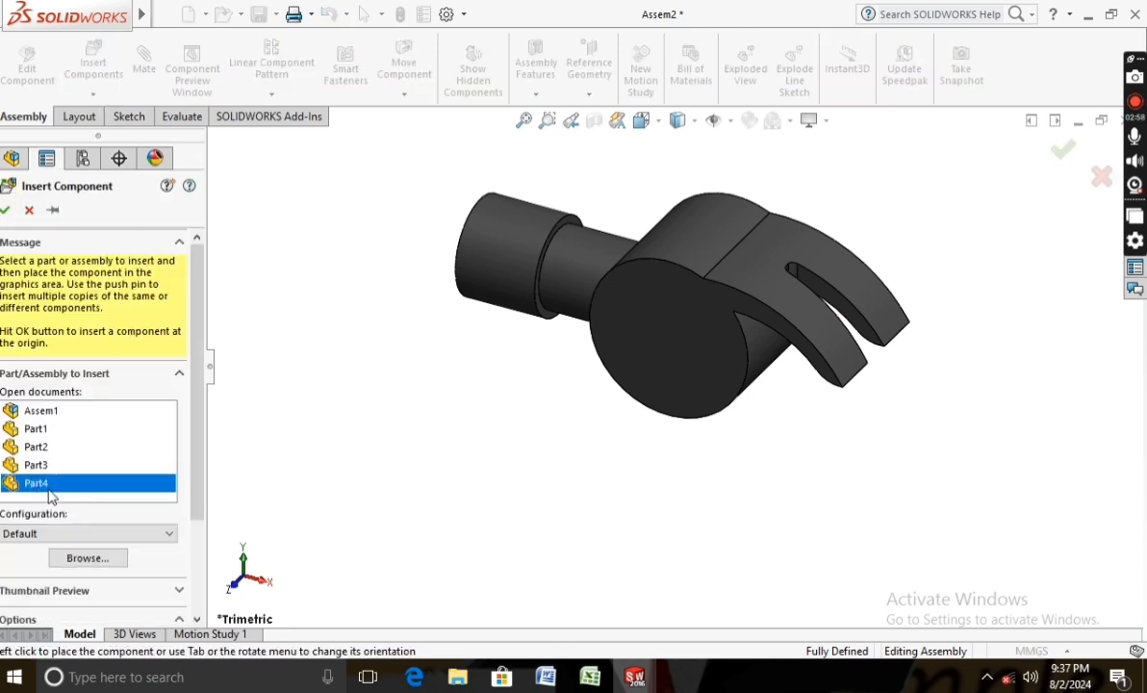
{"action": "scroll", "coordinate": [625, 481], "scroll_direction": "up", "scroll_amount": 3}
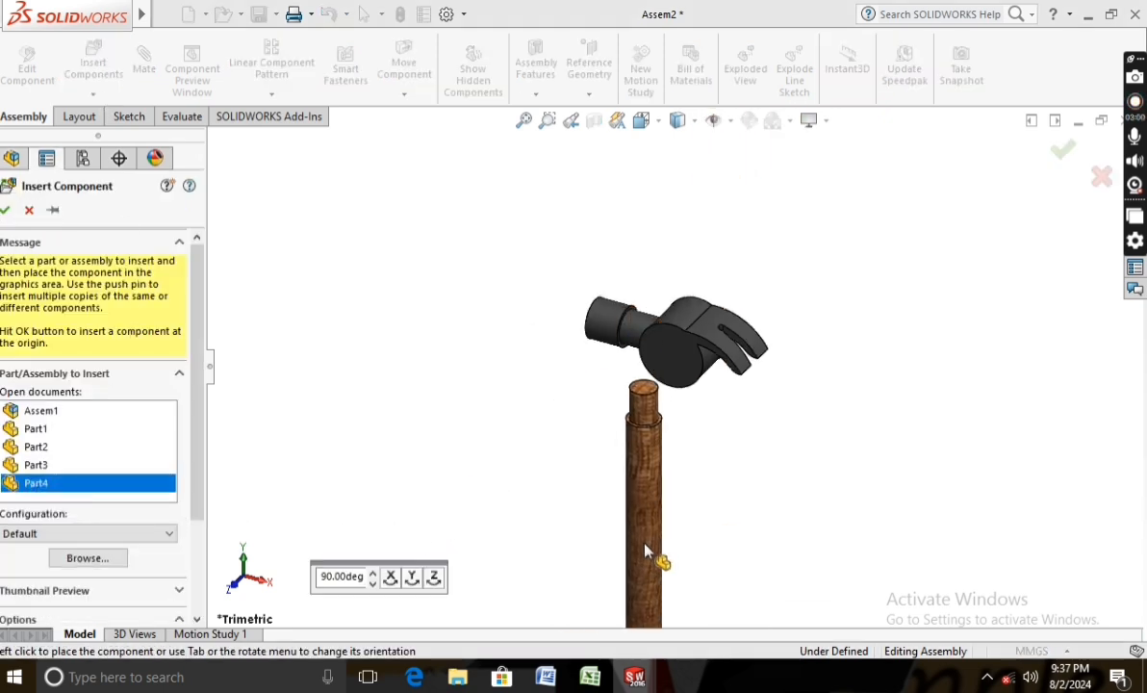
{"action": "left_click", "coordinate": [674, 582]}
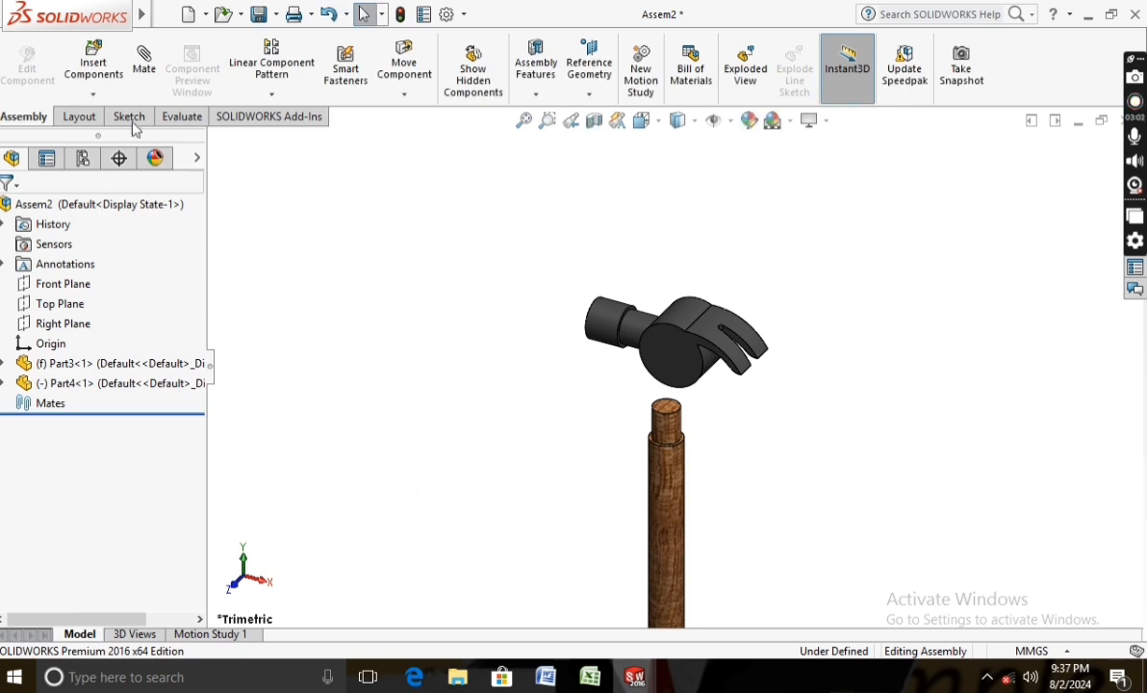
Add a concentric mate between the handle's narrow cylindrical end and the hole in the underside of the hammer head
{"action": "left_click", "coordinate": [146, 77]}
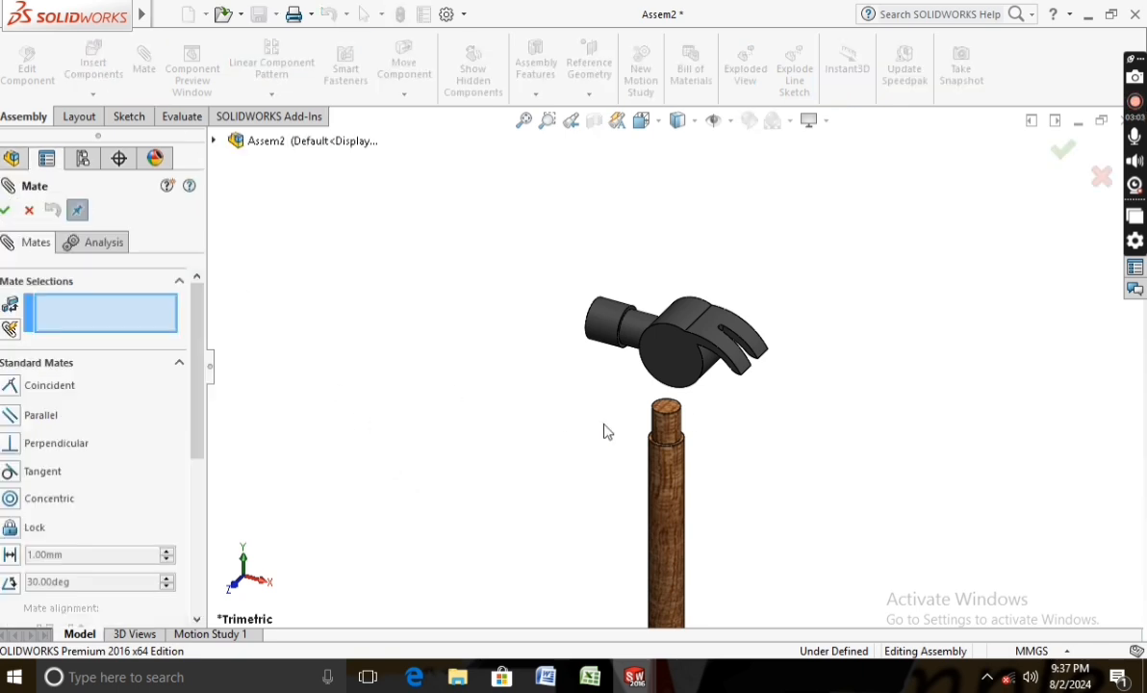
{"action": "left_click", "coordinate": [657, 431]}
{"action": "middle_click_drag", "start_coordinate": [714, 421], "coordinate": [664, 358]}
{"action": "scroll", "coordinate": [747, 437], "scroll_direction": "down", "scroll_amount": 4}
{"action": "middle_click_drag", "start_coordinate": [720, 412], "coordinate": [701, 370]}
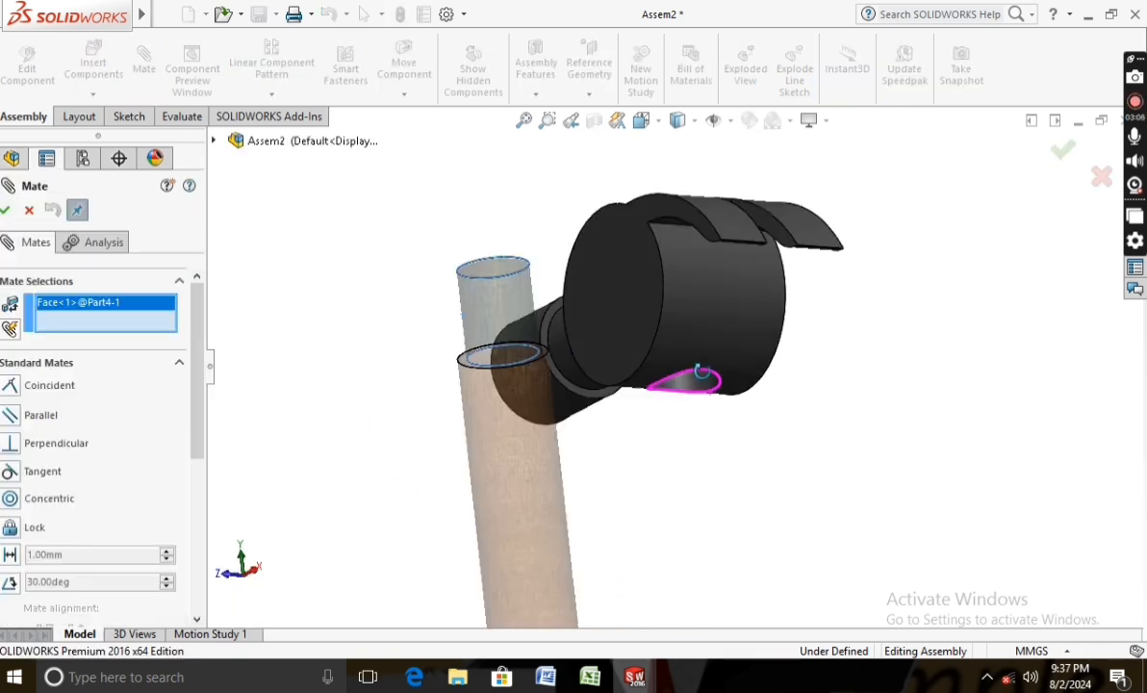
{"action": "left_click", "coordinate": [692, 385]}
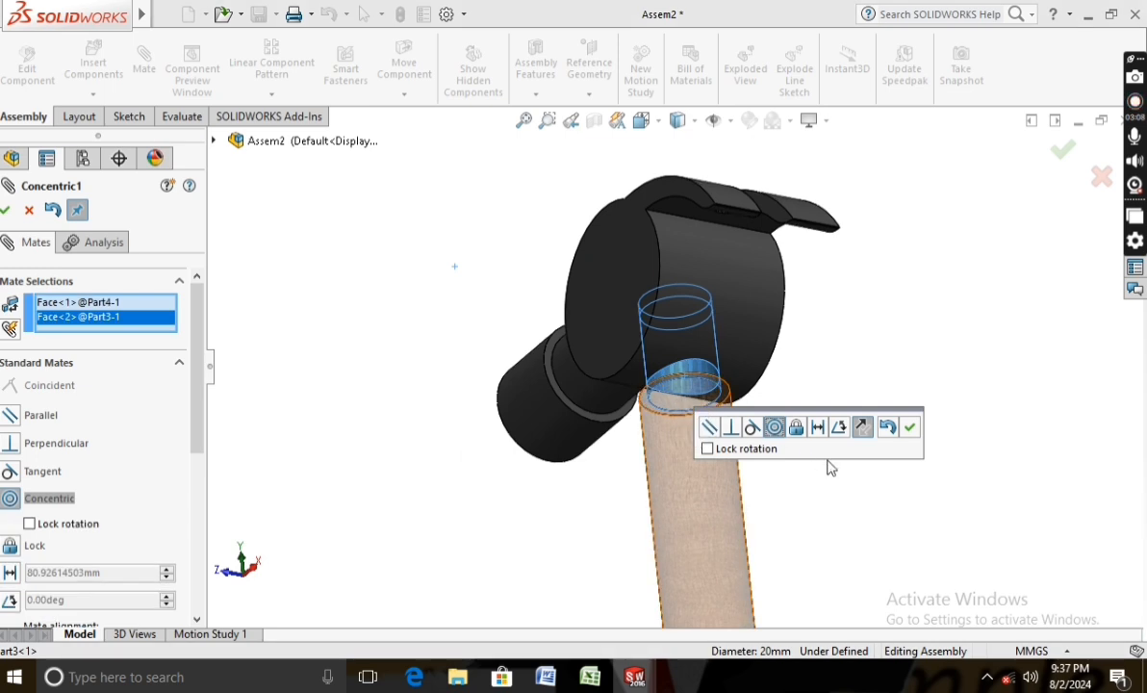
{"action": "left_click", "coordinate": [909, 429]}
Pull the handle out of the head and mate its flat tip coincident with the bottom face of the head's hole
{"action": "scroll", "coordinate": [849, 467], "scroll_direction": "up", "scroll_amount": 4}
{"action": "middle_click_drag", "start_coordinate": [758, 444], "coordinate": [671, 463]}
{"action": "left_click_drag", "start_coordinate": [672, 468], "coordinate": [648, 492]}
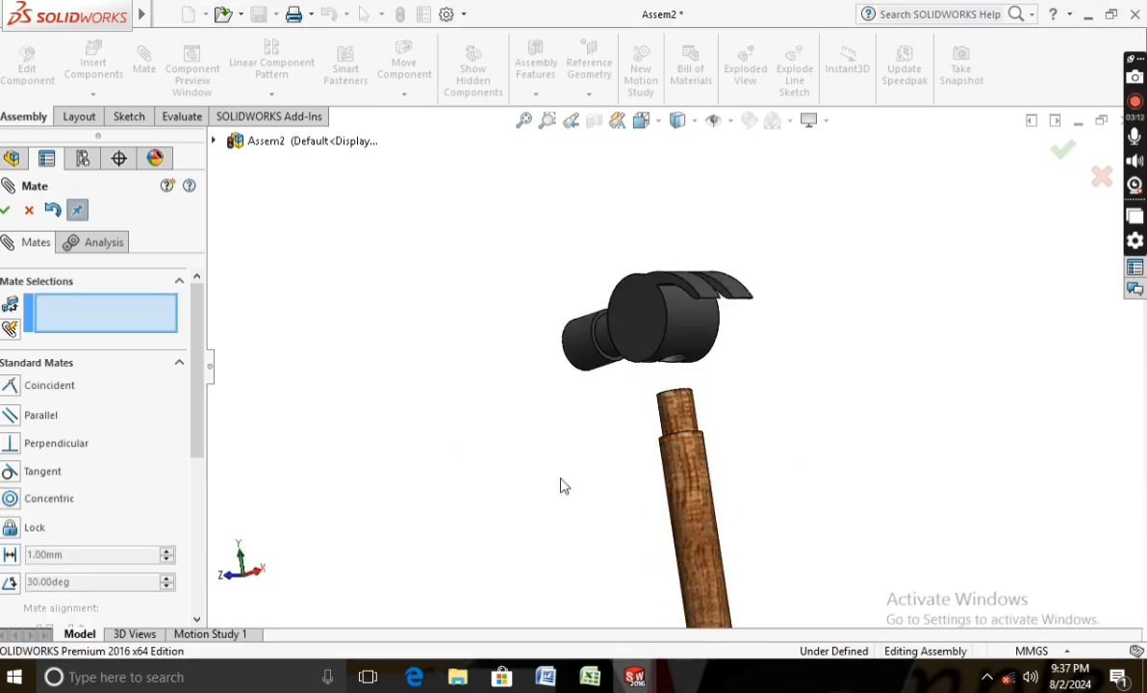
{"action": "middle_click_drag", "start_coordinate": [552, 418], "coordinate": [554, 285]}
{"action": "scroll", "coordinate": [643, 501], "scroll_direction": "down", "scroll_amount": 4}
{"action": "mouse_move", "coordinate": [643, 501]}
{"action": "middle_mouse_down"}
{"action": "mouse_move", "coordinate": [587, 445]}
{"action": "mouse_move", "coordinate": [617, 435]}
{"action": "mouse_move", "coordinate": [592, 454]}
{"action": "mouse_move", "coordinate": [648, 498]}
{"action": "middle_mouse_up"}
{"action": "left_click", "coordinate": [623, 438]}
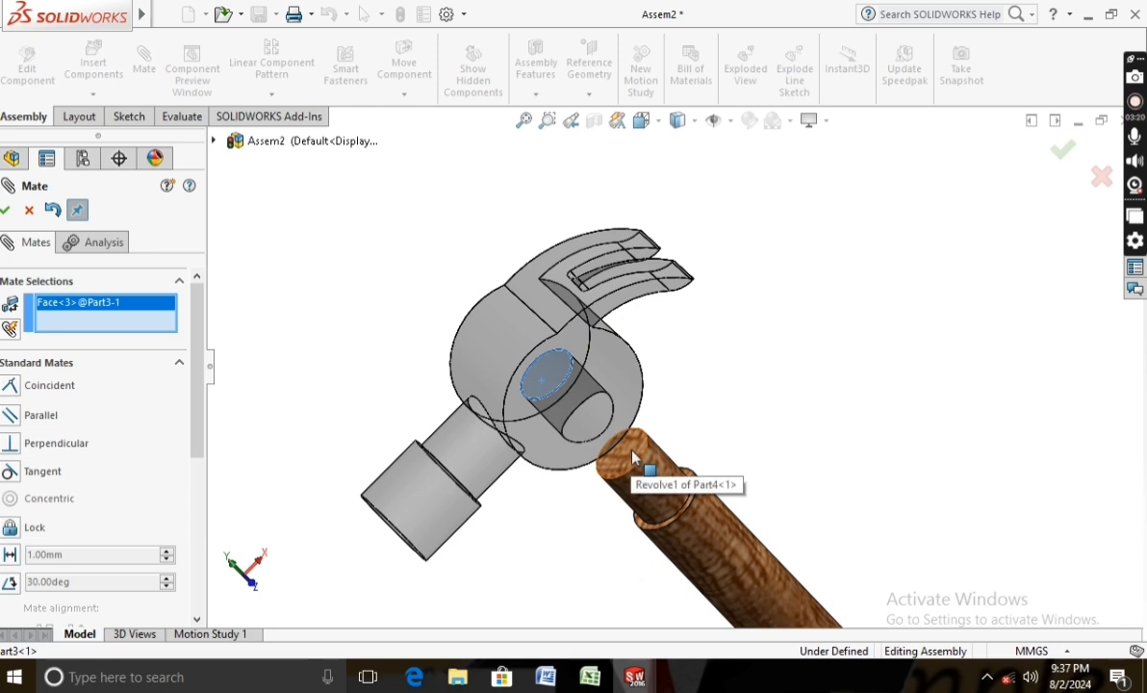
{"action": "left_click", "coordinate": [632, 457]}
{"action": "left_click", "coordinate": [848, 497]}
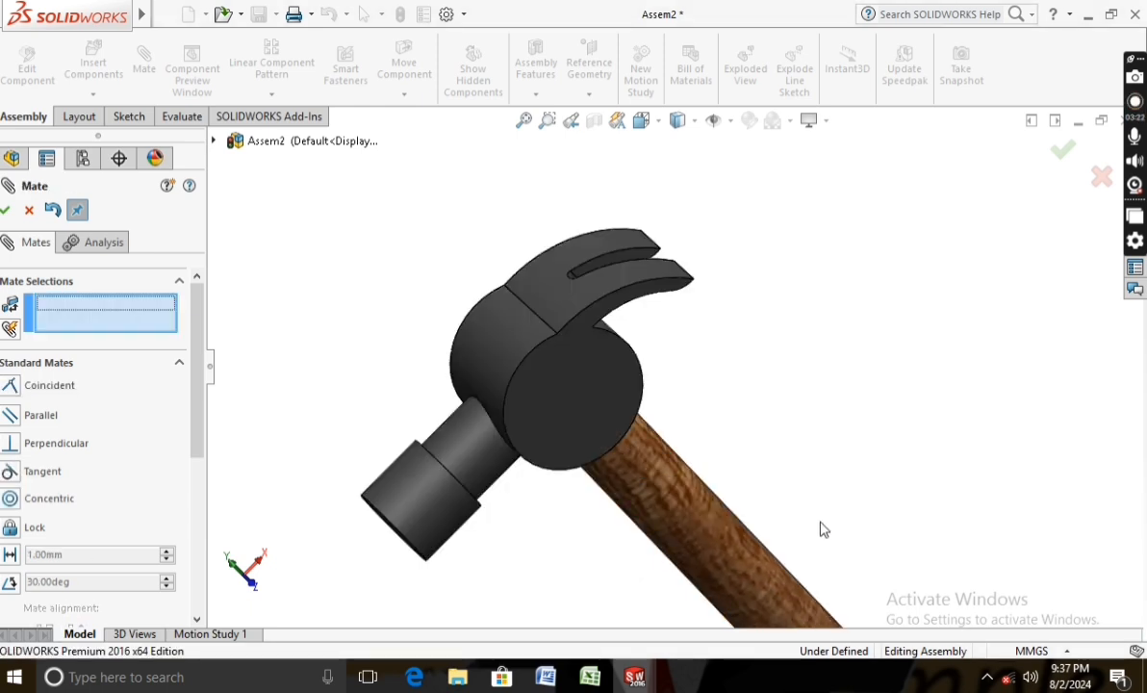
Add a lock mate between the head's large cylindrical face and the handle's outer face, and finish mating
{"action": "middle_click_drag", "start_coordinate": [819, 530], "coordinate": [630, 534]}
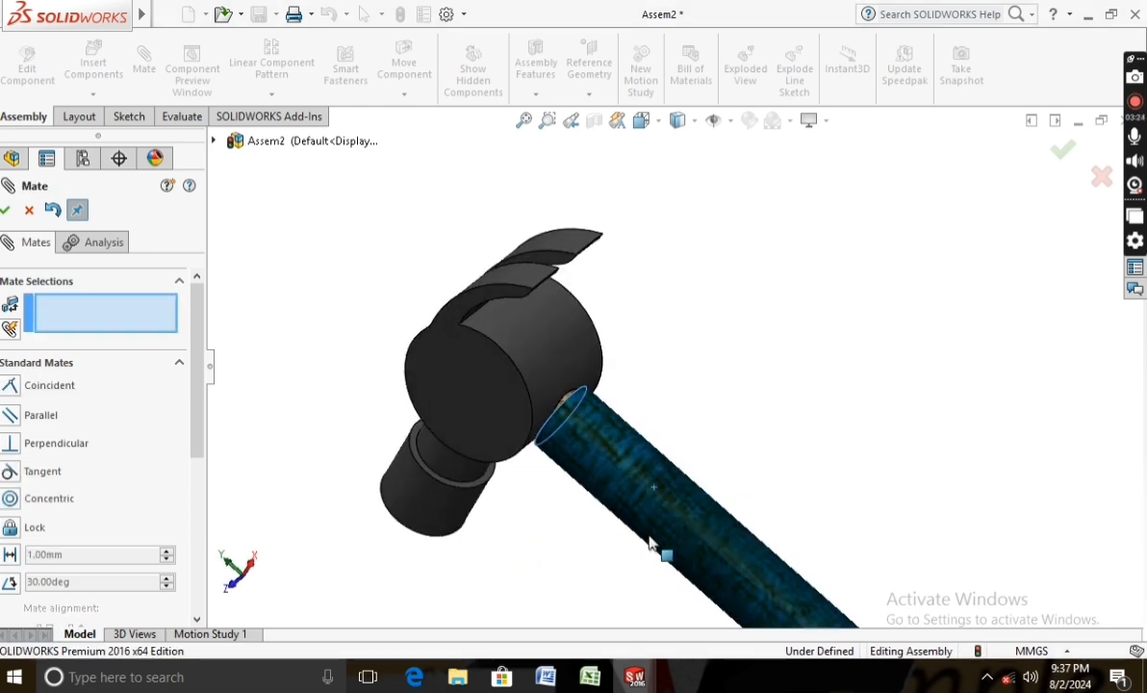
{"action": "left_click", "coordinate": [554, 395]}
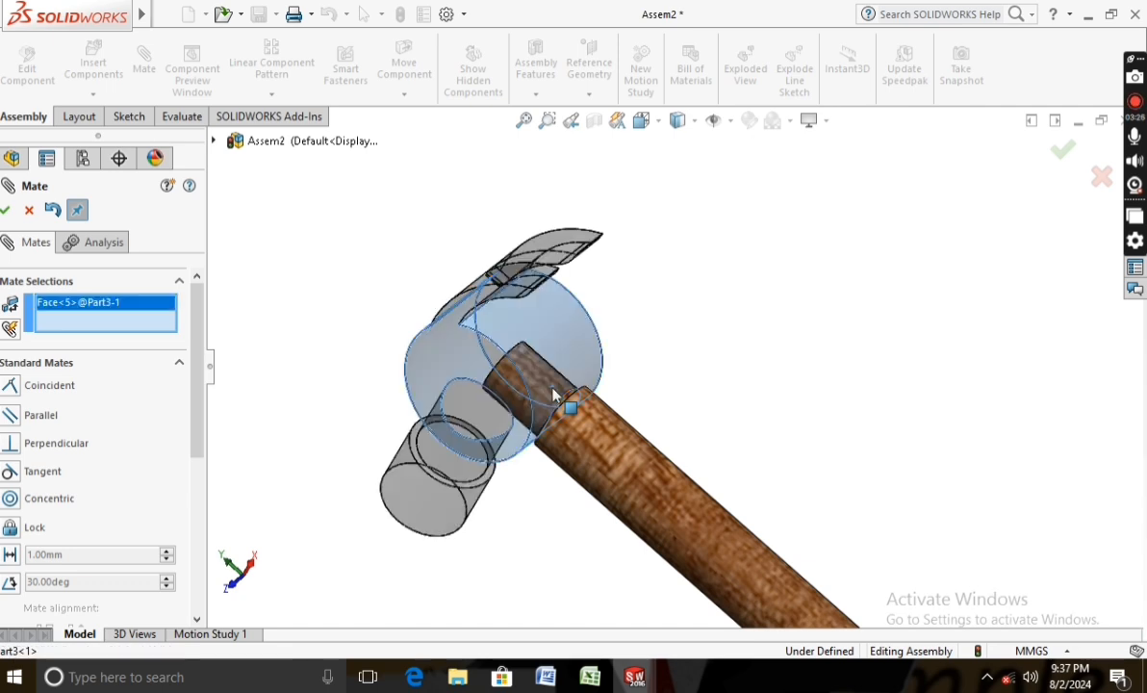
{"action": "left_click", "coordinate": [579, 446]}
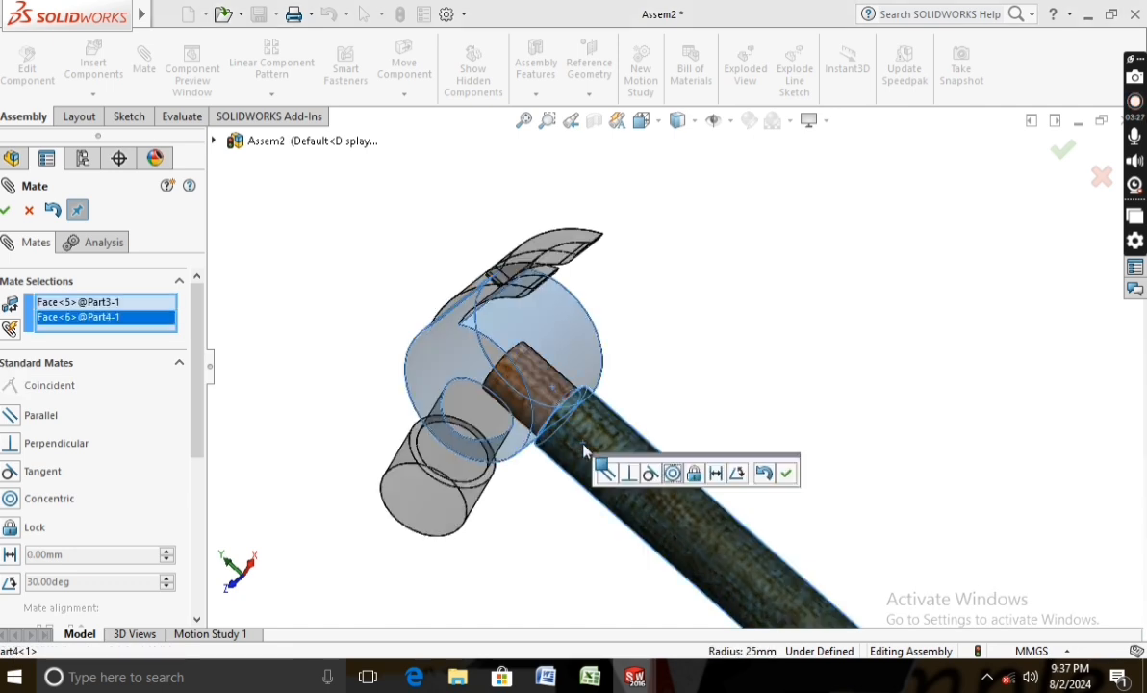
{"action": "left_click", "coordinate": [694, 473]}
{"action": "left_click", "coordinate": [786, 472]}
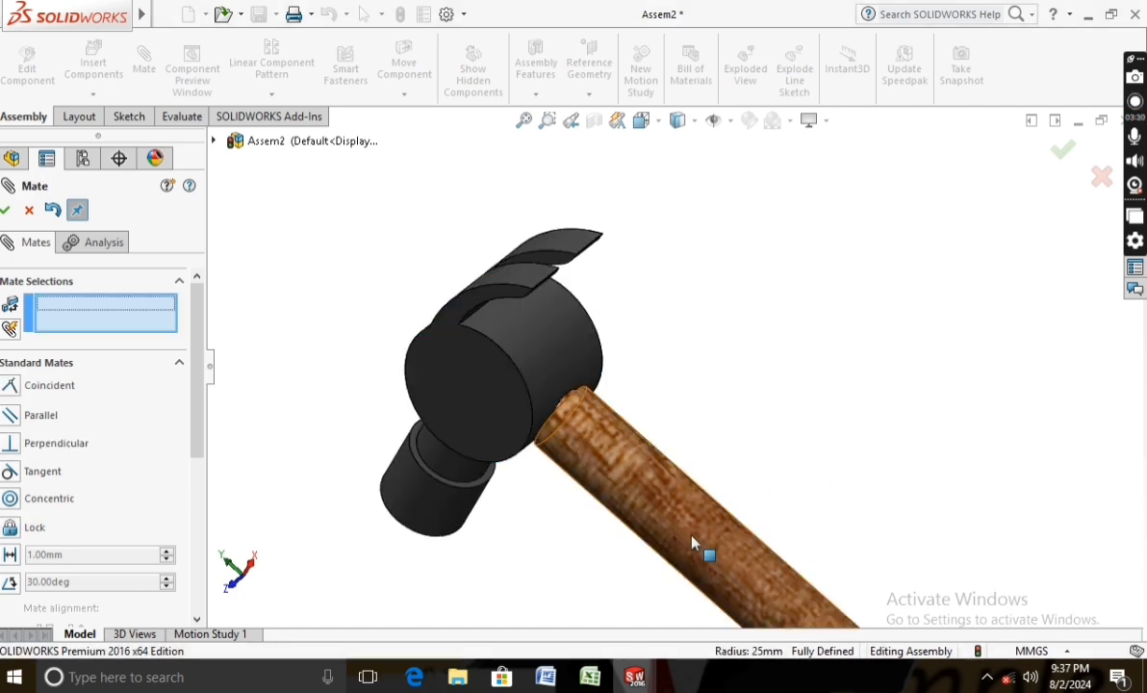
{"action": "left_click", "coordinate": [5, 211]}
Show the finished assembly in Trimetric view and examine the hammer from several angles and up close
{"action": "scroll", "coordinate": [512, 497], "scroll_direction": "up", "scroll_amount": 3}
{"action": "left_click", "coordinate": [641, 119]}
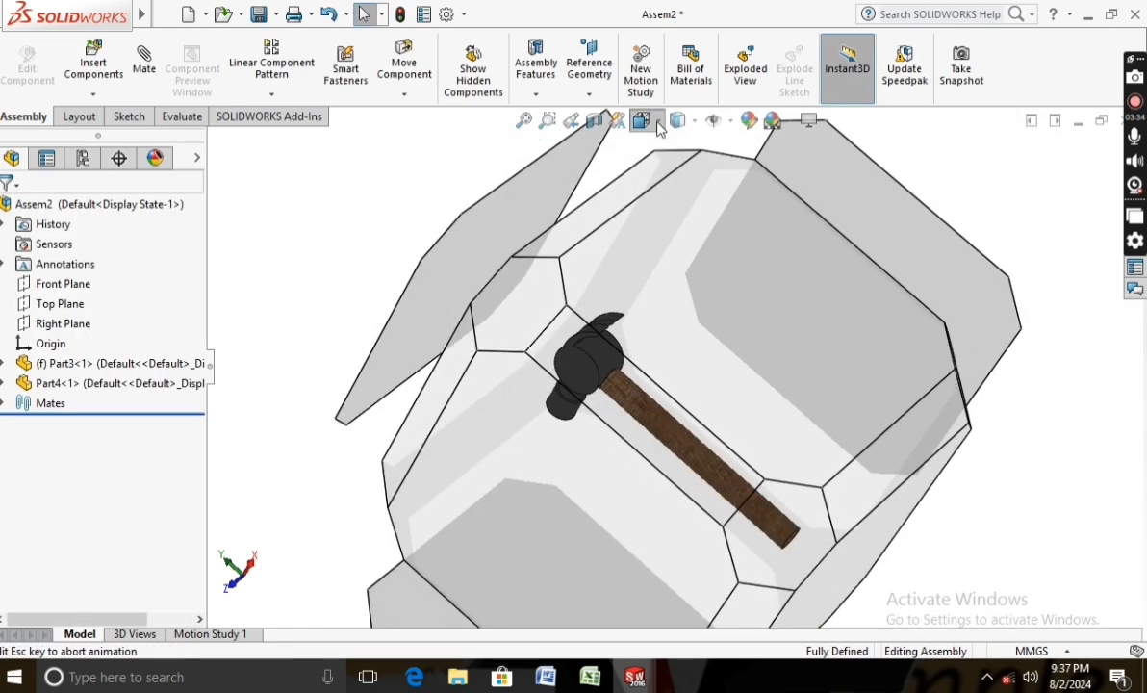
{"action": "left_click", "coordinate": [739, 175]}
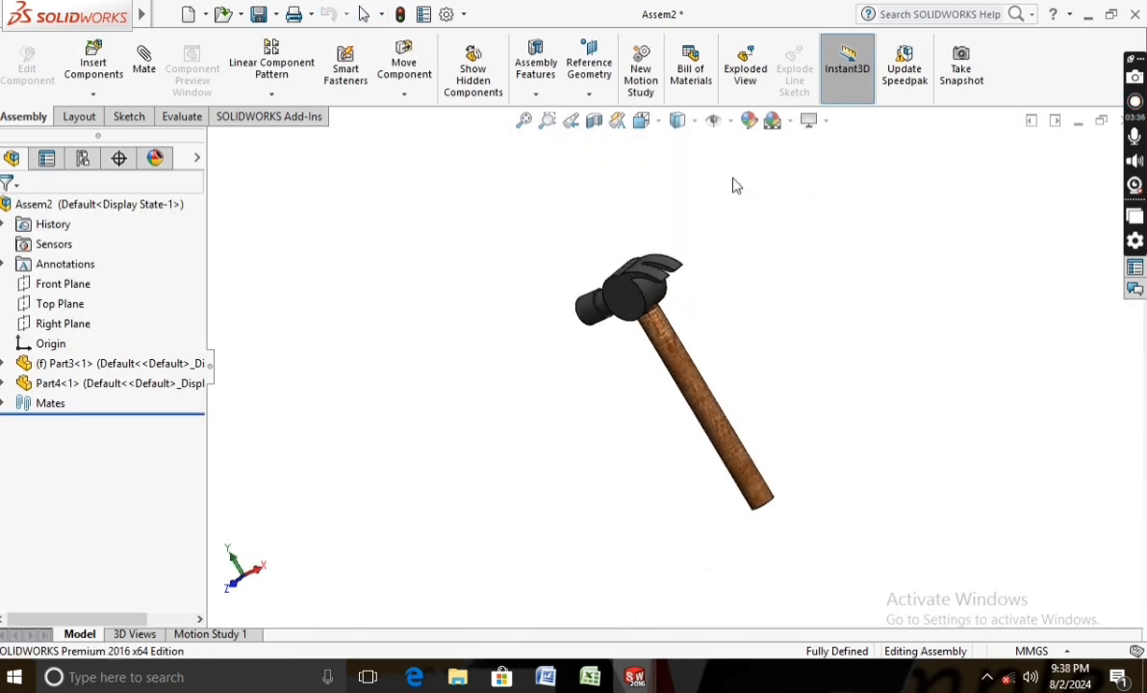
{"action": "scroll", "coordinate": [808, 358], "scroll_direction": "down", "scroll_amount": 1}
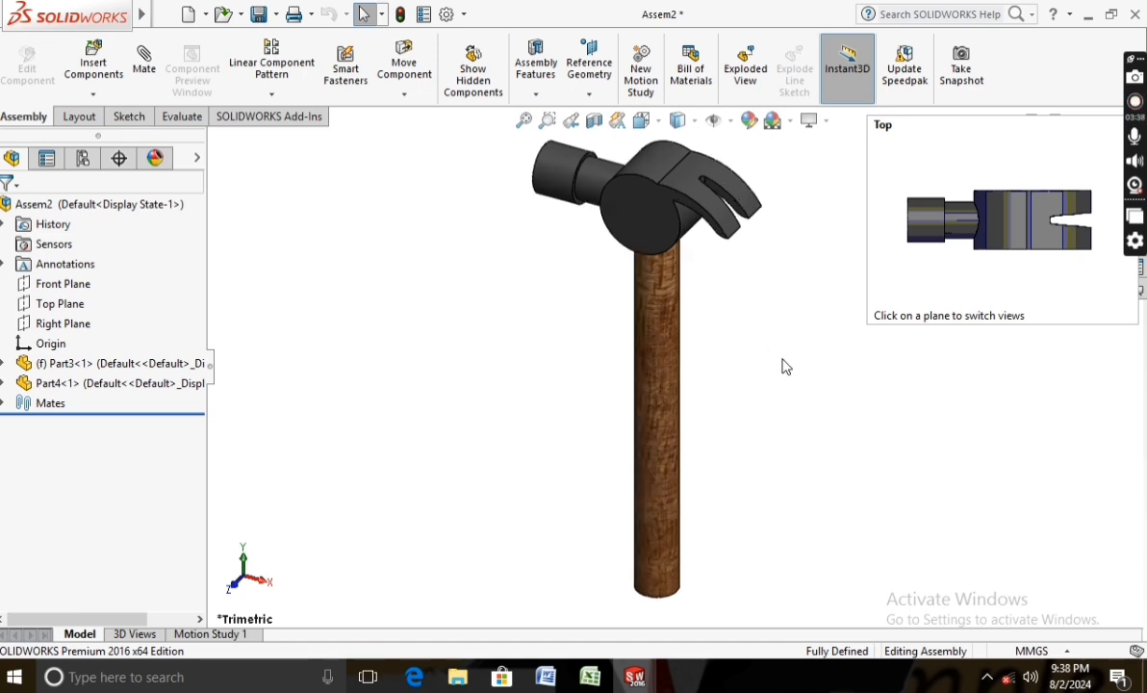
{"action": "middle_click_drag", "start_coordinate": [788, 373], "coordinate": [404, 575]}
{"action": "scroll", "coordinate": [751, 288], "scroll_direction": "down", "scroll_amount": 3}
{"action": "middle_click_drag", "start_coordinate": [712, 322], "coordinate": [694, 375]}
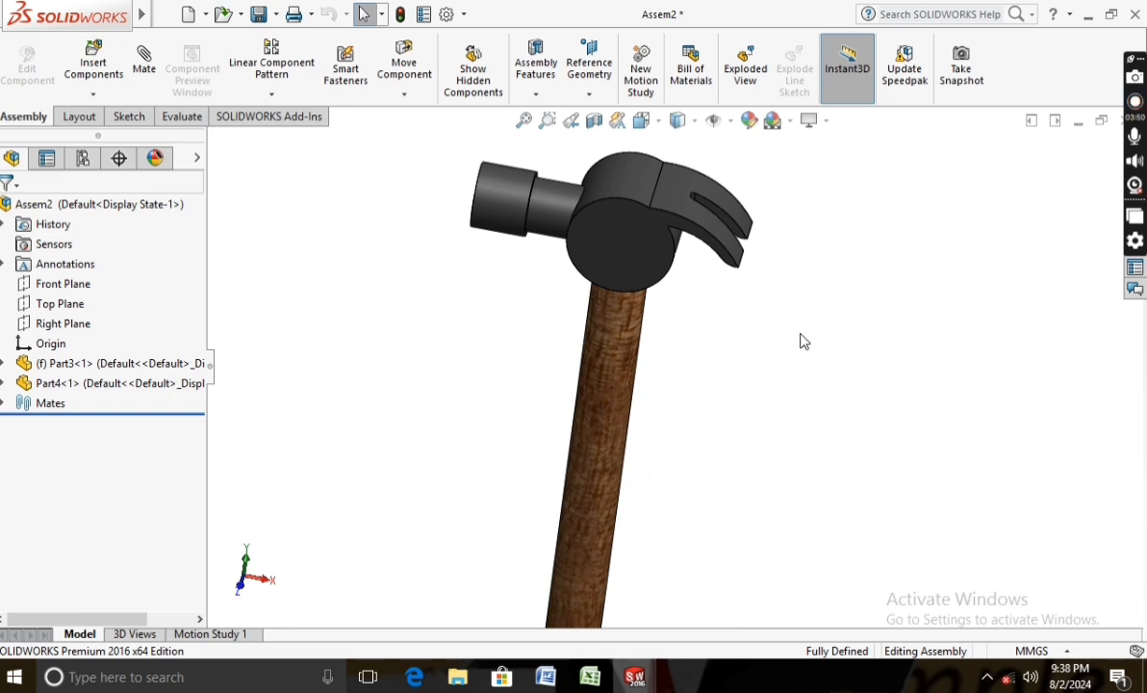
{"action": "middle_click_drag", "start_coordinate": [803, 341], "coordinate": [795, 317]}
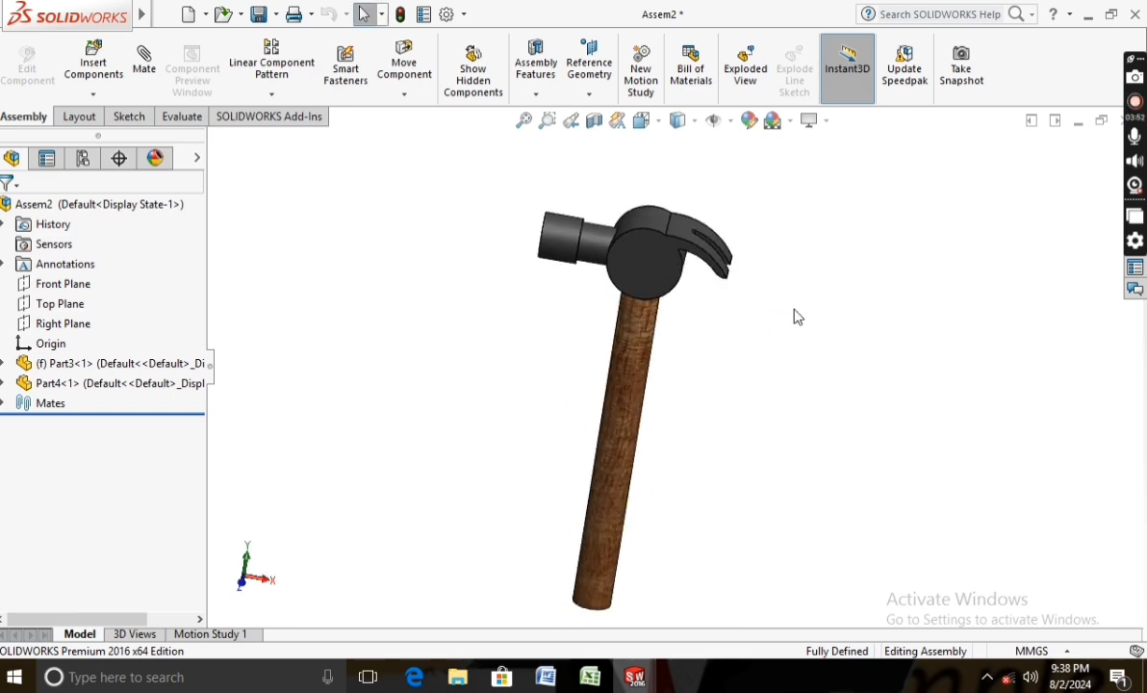
{"action": "scroll", "coordinate": [745, 242], "scroll_direction": "down", "scroll_amount": 2}
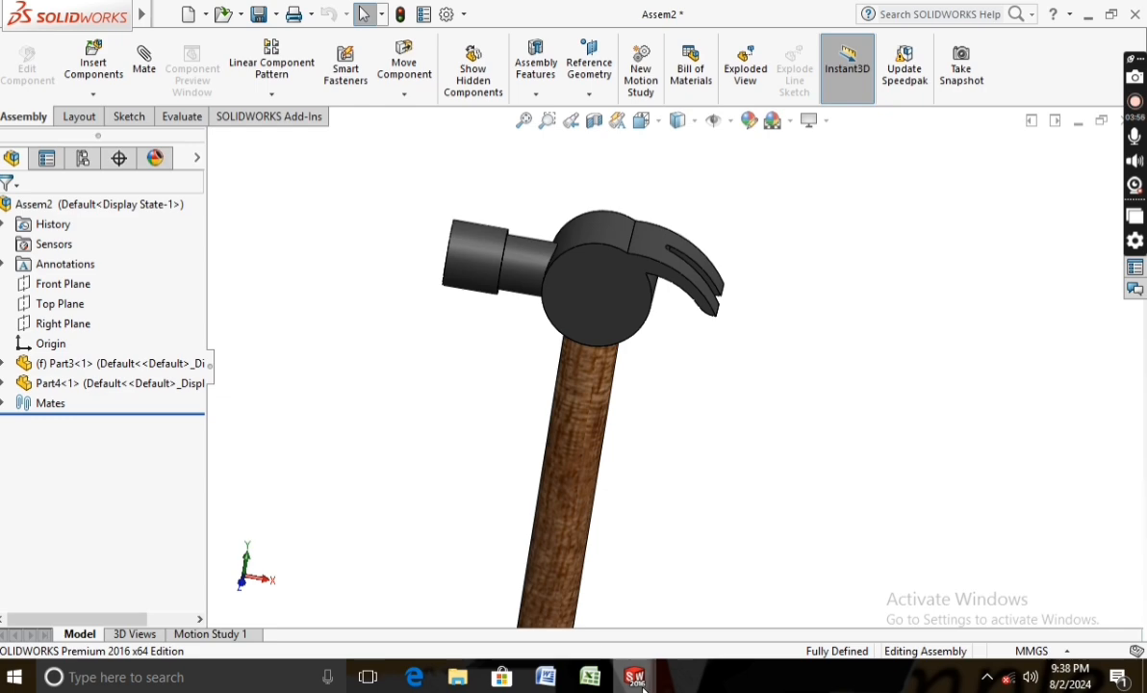
Switch to the Assem1 assembly and examine its hammer from different angles
{"action": "mouse_move", "coordinate": [637, 679]}
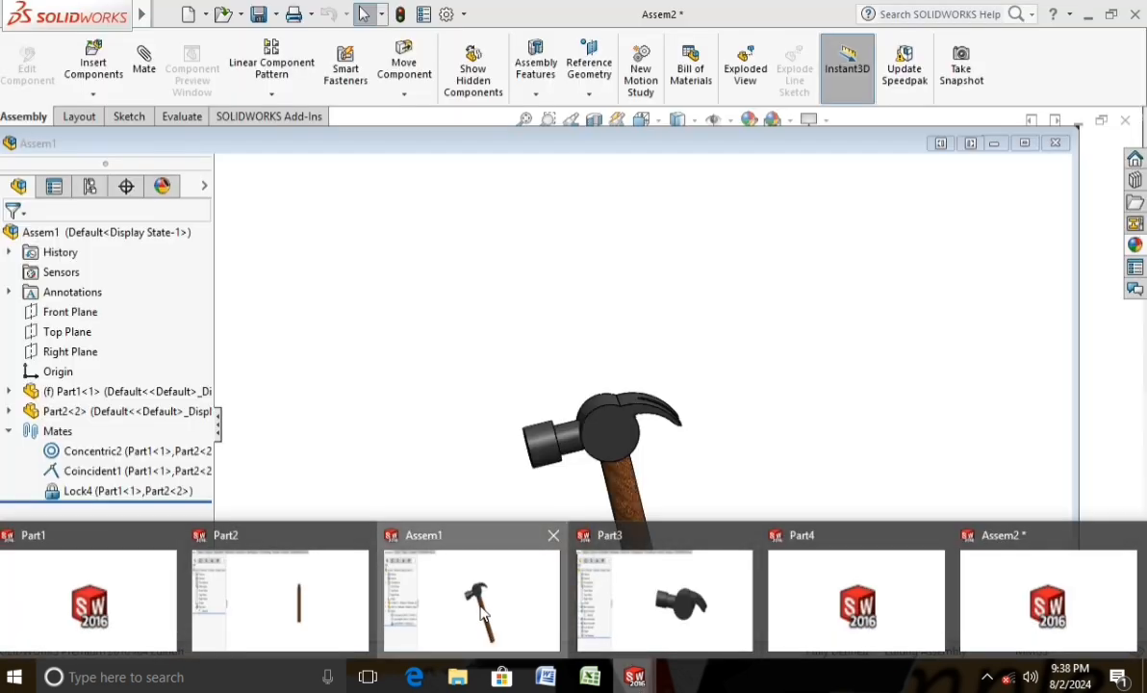
{"action": "left_click", "coordinate": [481, 609]}
{"action": "middle_click_drag", "start_coordinate": [640, 515], "coordinate": [566, 507]}
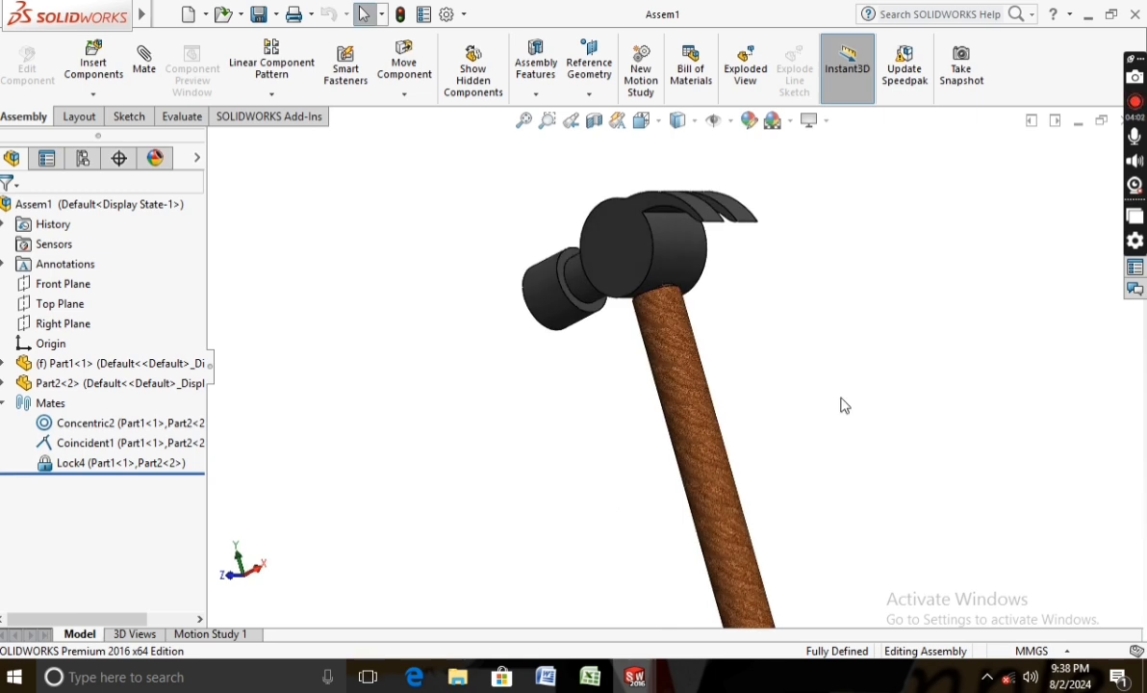
{"action": "scroll", "coordinate": [837, 408], "scroll_direction": "up", "scroll_amount": 2}
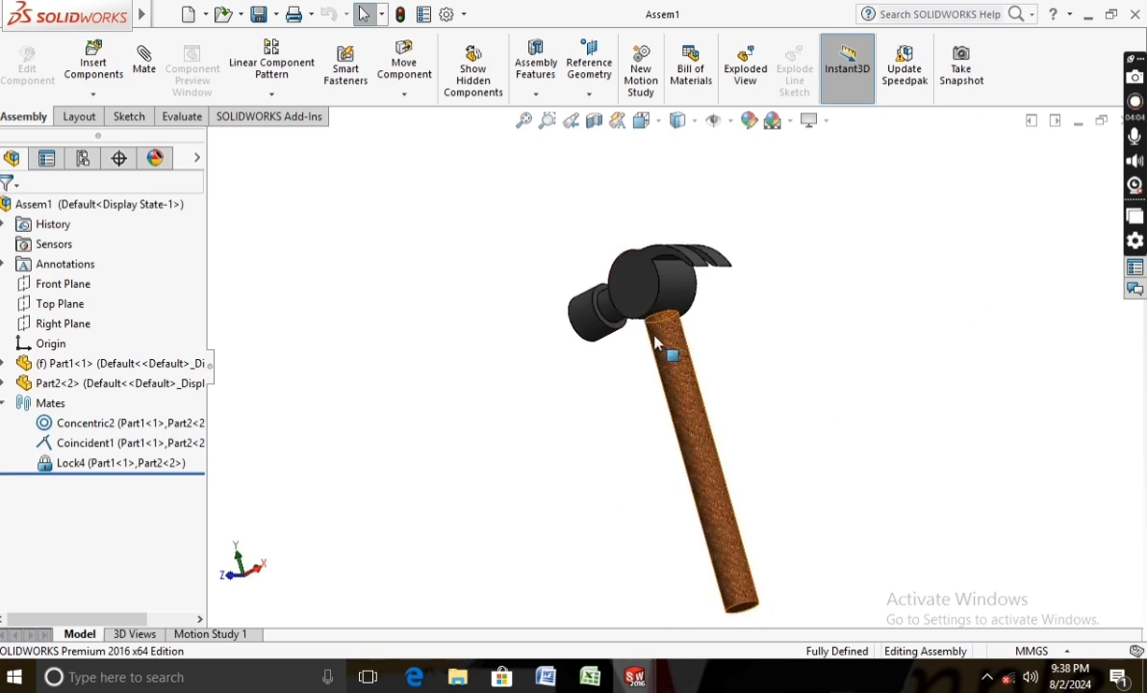
{"action": "middle_click_drag", "start_coordinate": [656, 342], "coordinate": [759, 386]}
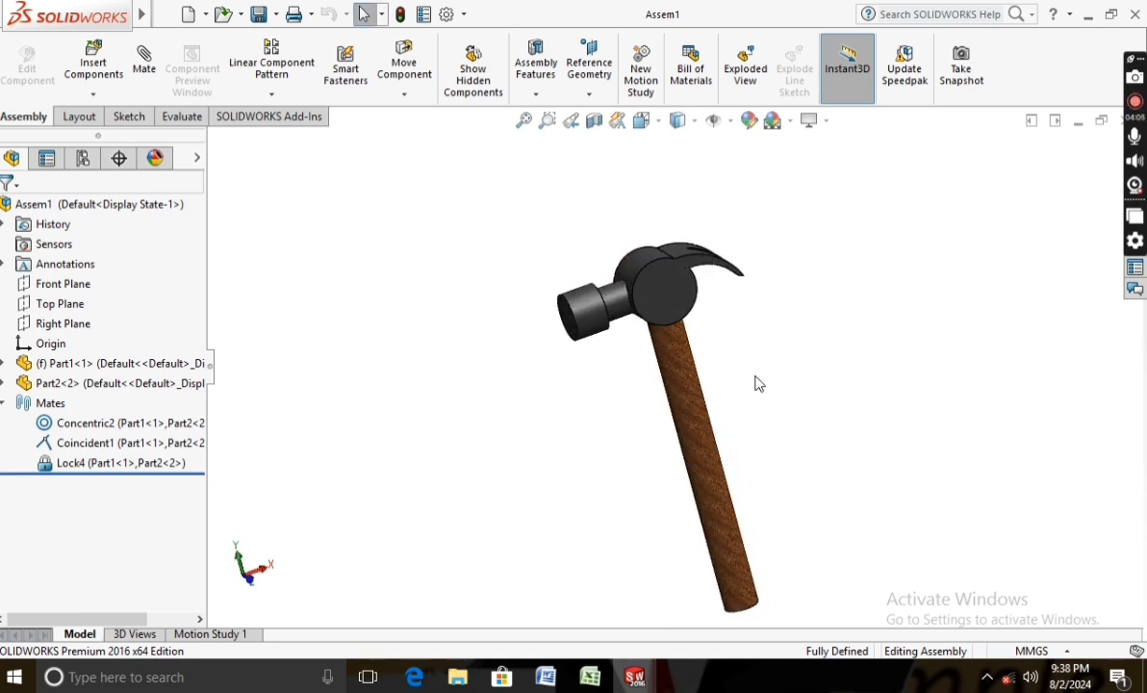